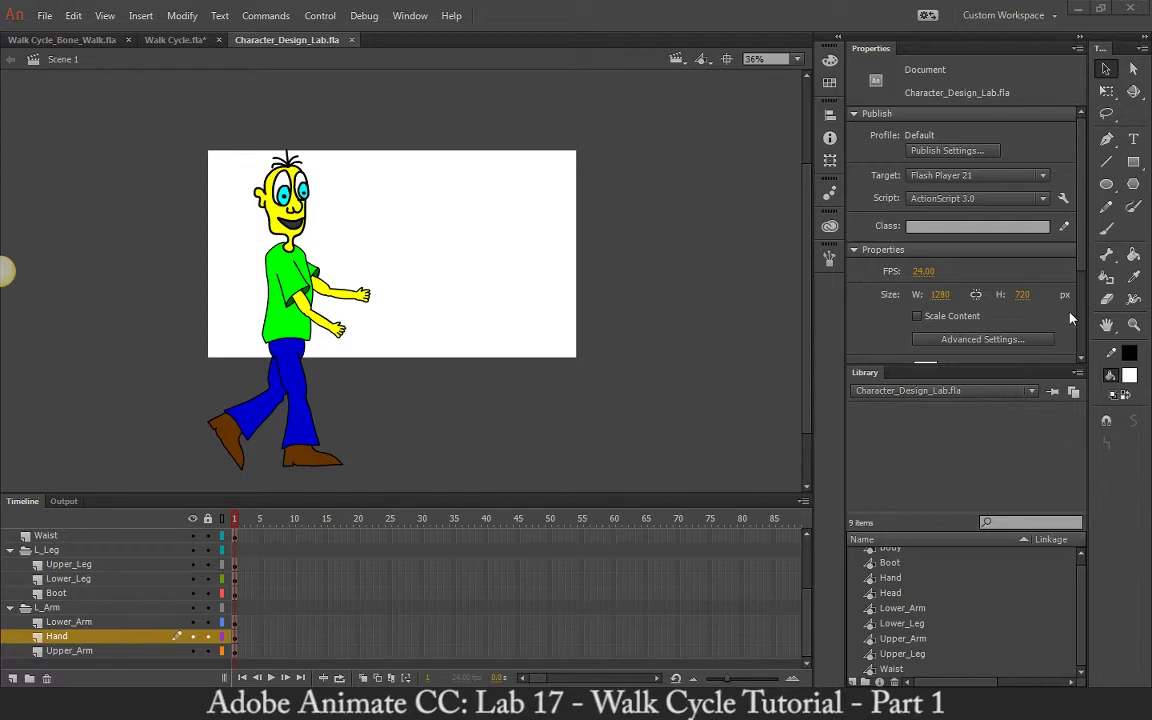
Step: Frame the character's legs on stage and select the R_Leg layer folder
left_click(1106, 254)
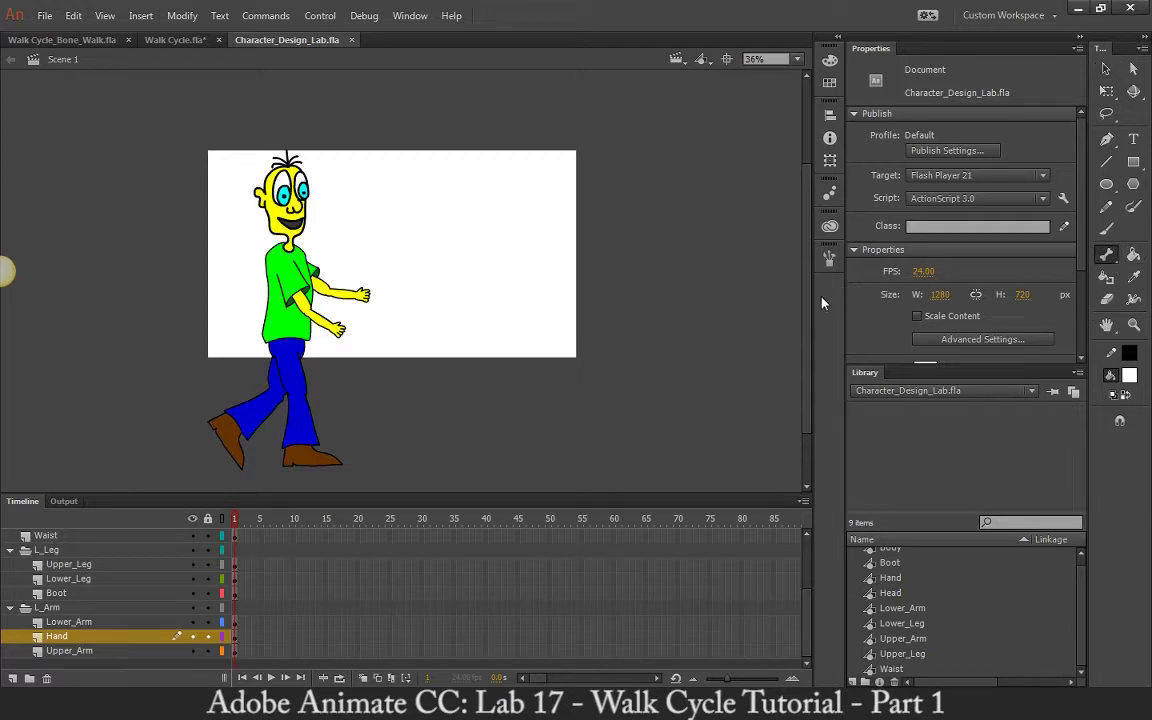
key("ctrl+equal")
key("ctrl+equal")
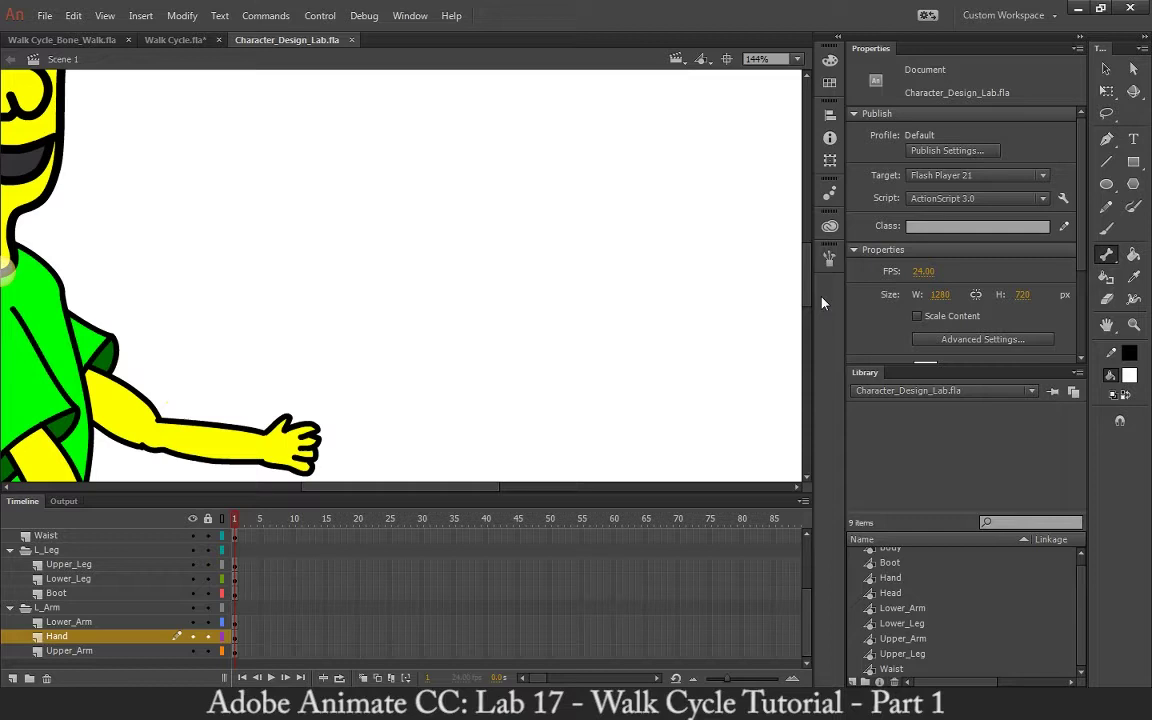
left_click_drag(437, 355, 483, 416)
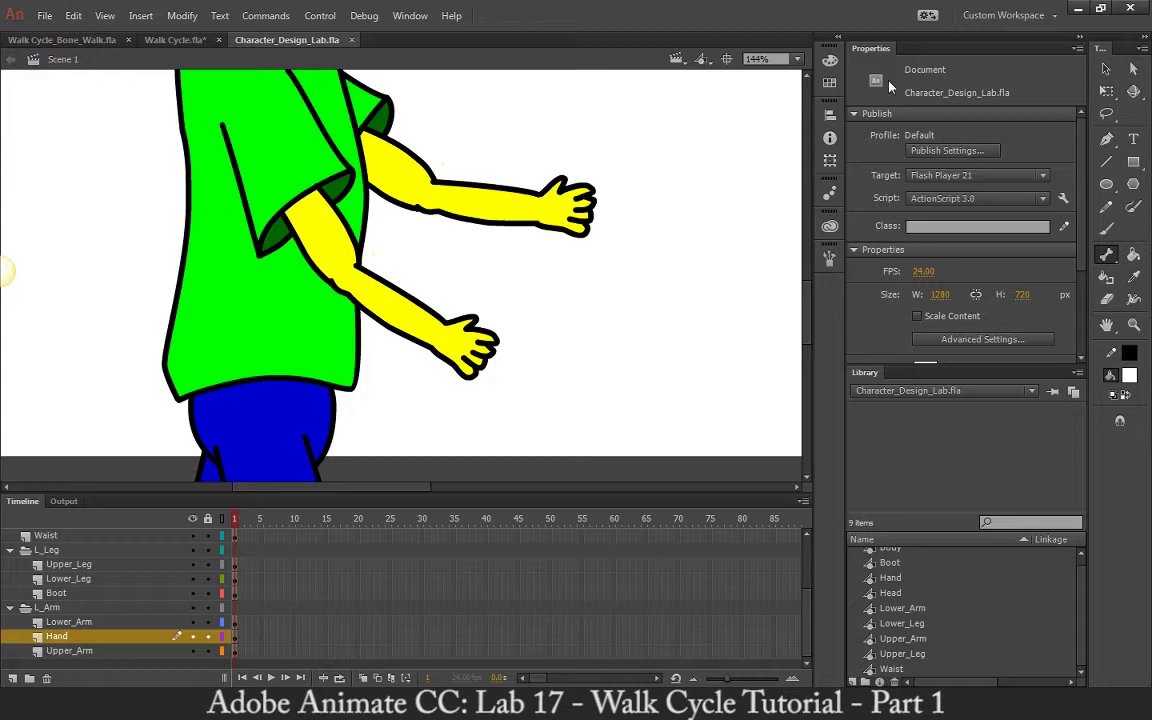
key("ctrl+minus")
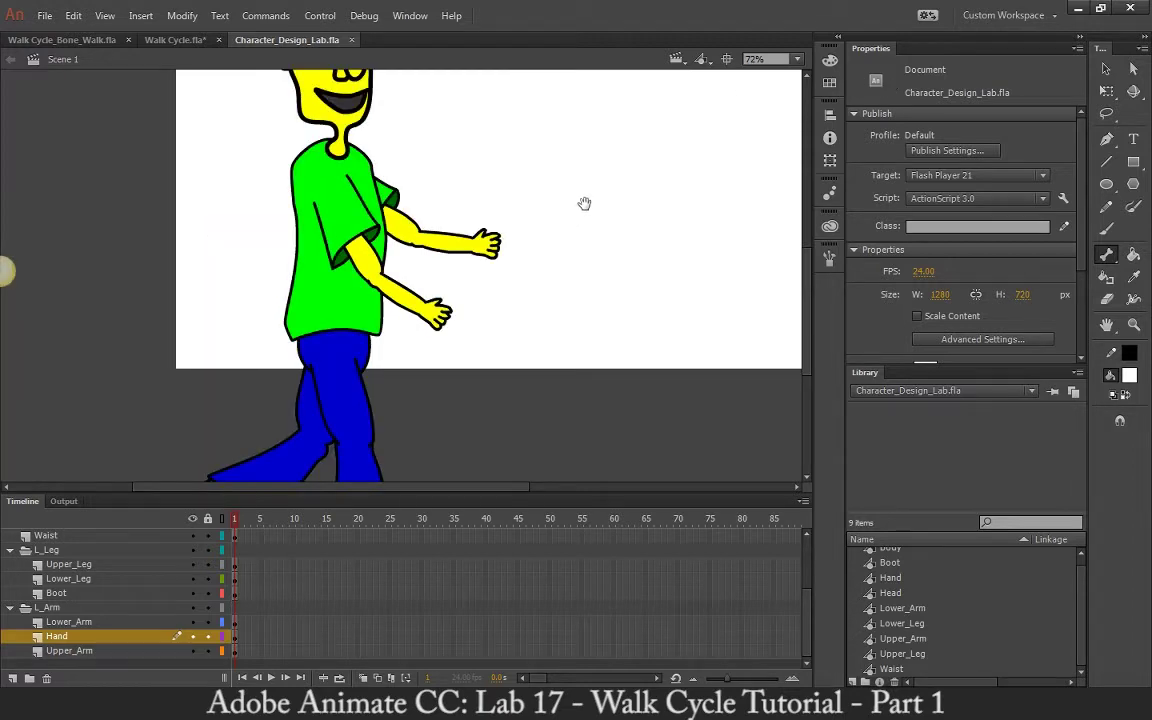
left_click_drag(498, 271, 671, 133)
left_click(1104, 68)
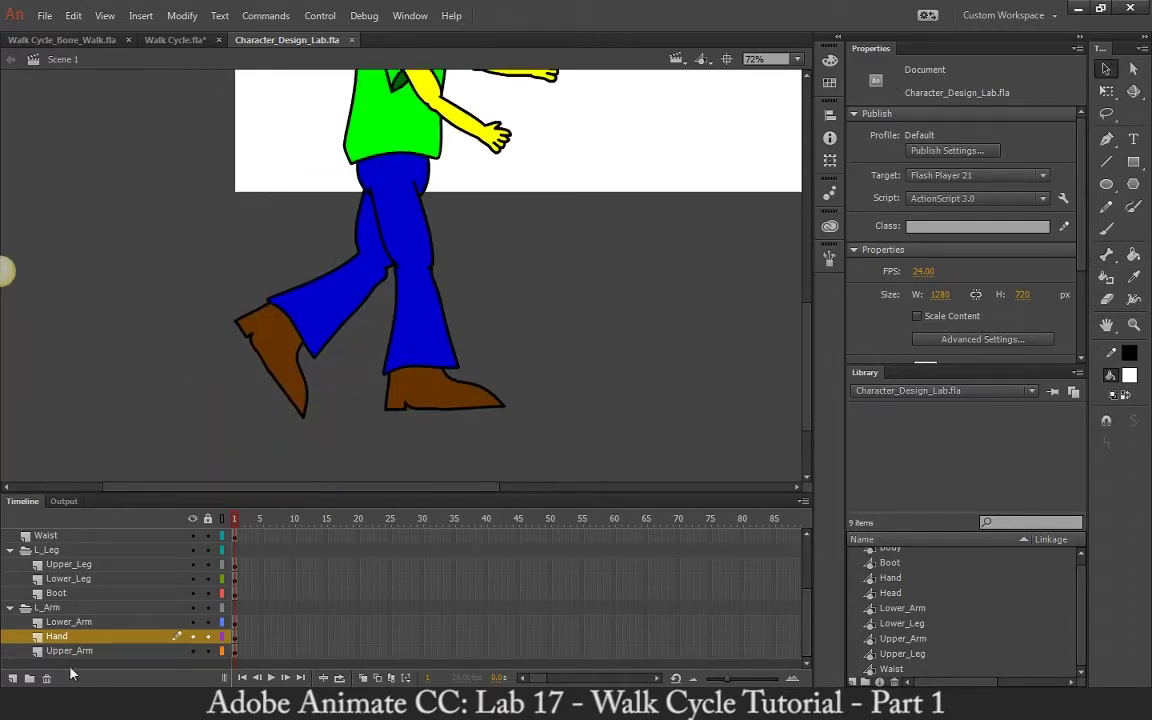
scroll(85, 614, "up", 4)
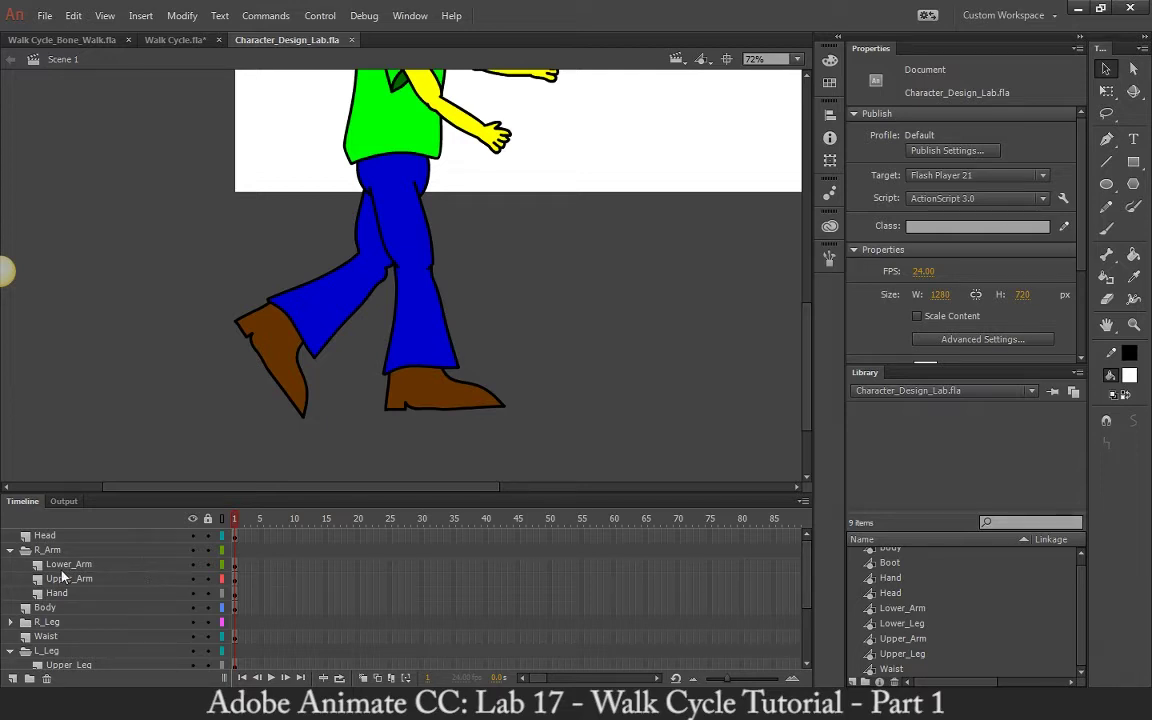
left_click(64, 608)
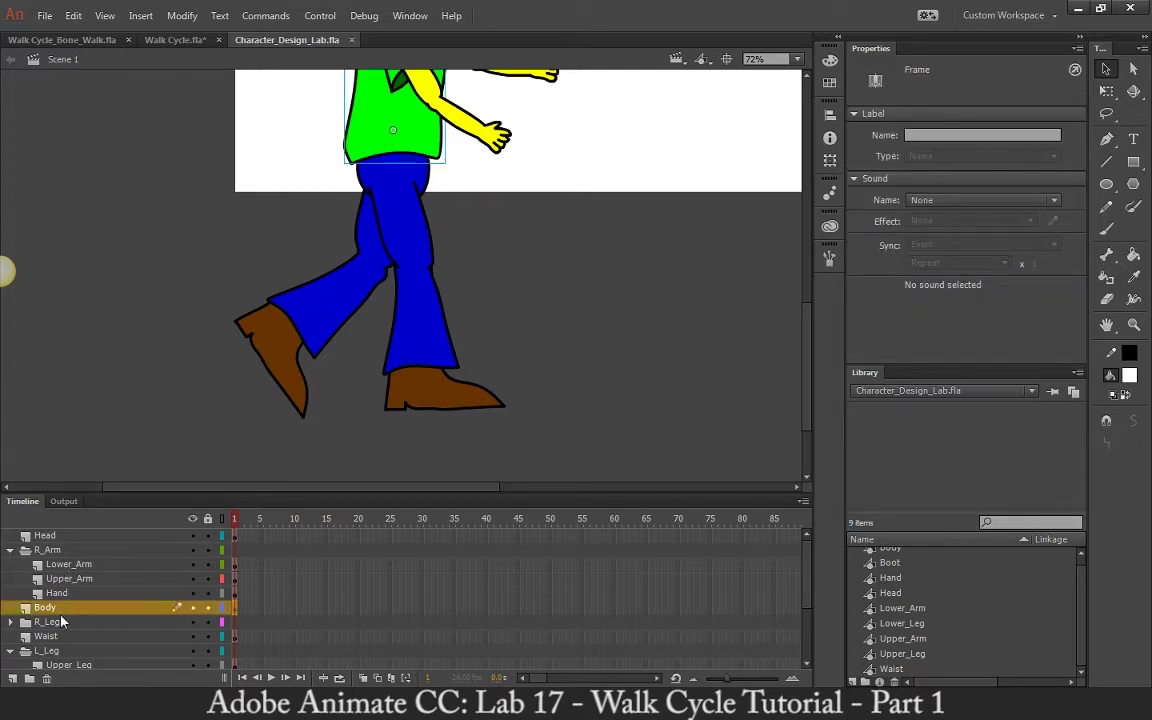
left_click(10, 622)
scroll(110, 565, "down", 4)
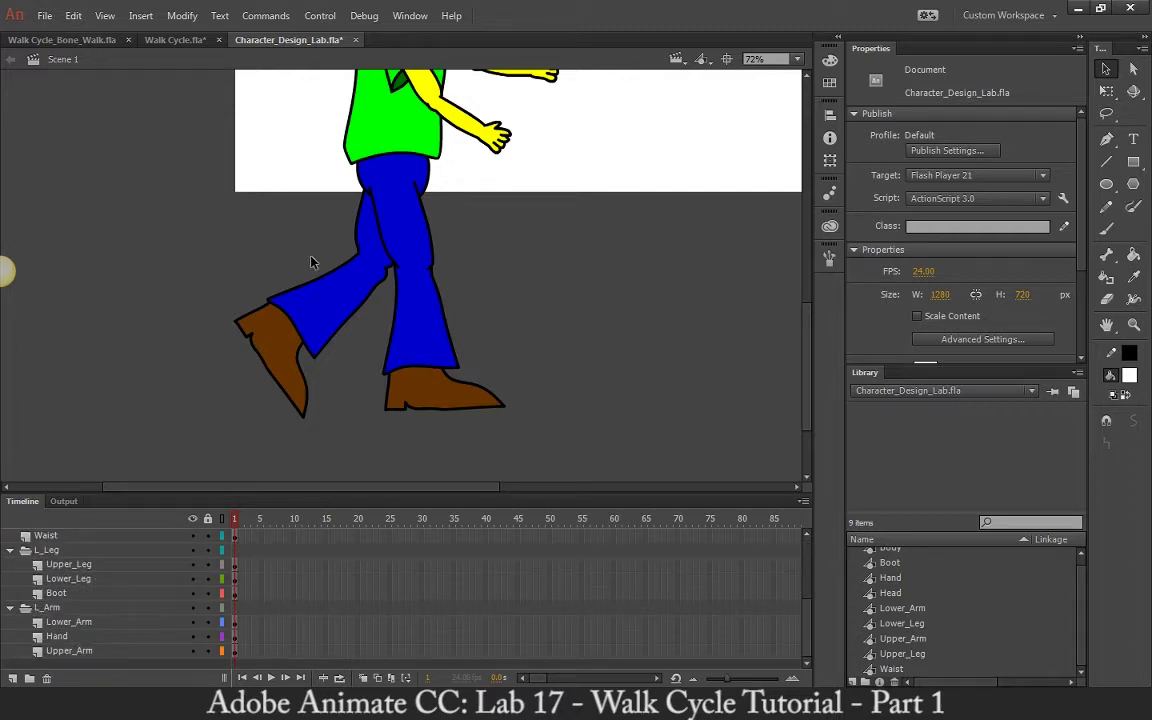
Step: Move the right-hand leg's upper leg, lower leg and boot together right and down
left_click(400, 232)
left_click(432, 334, "shift")
left_click(452, 391, "shift")
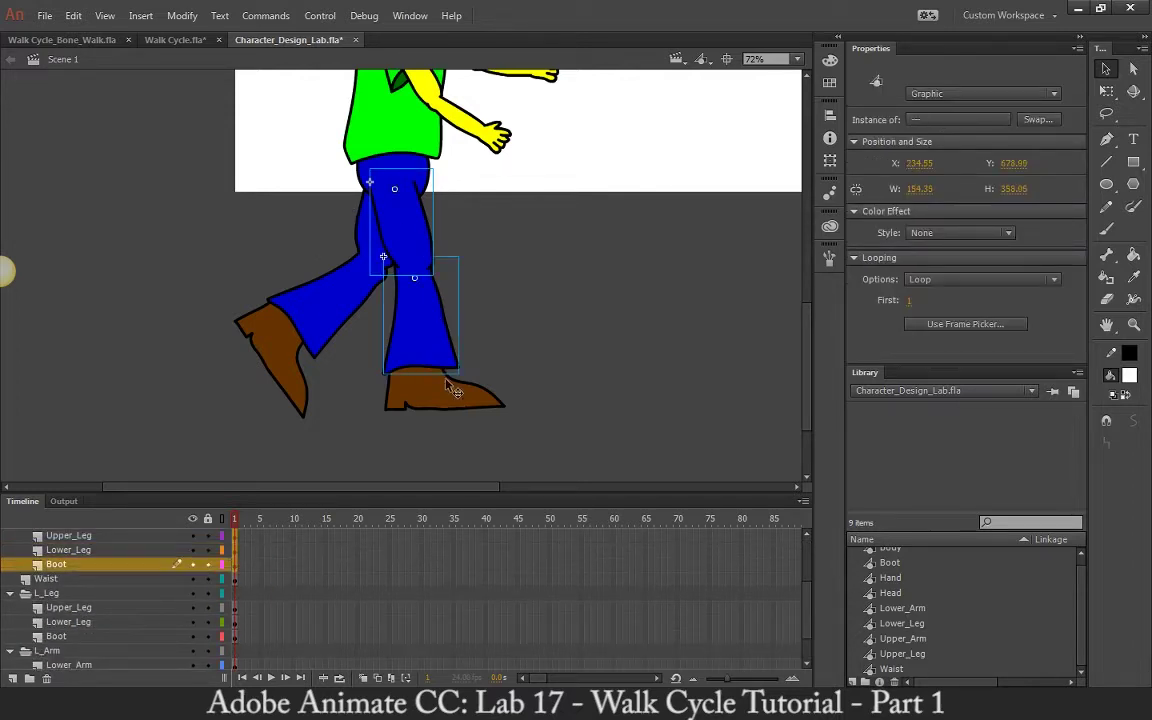
left_click_drag(418, 243, 496, 266)
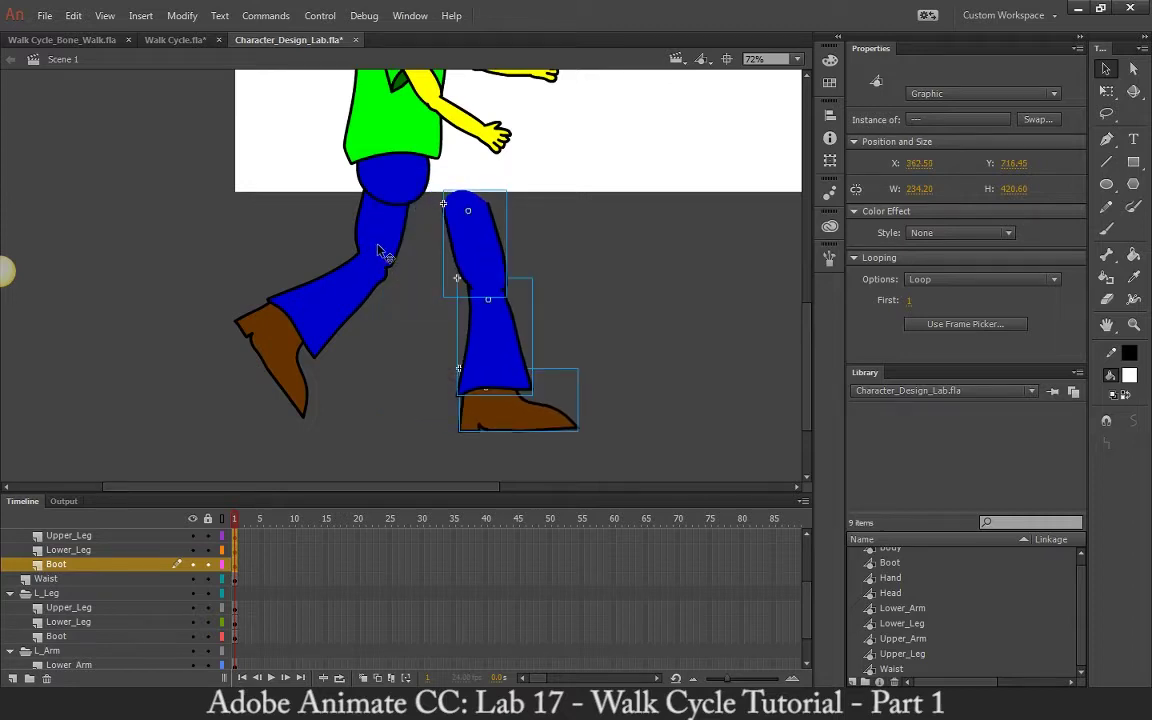
Step: Move the other leg's upper leg, lower leg and boot together to the left
left_click(380, 252)
left_click(350, 305, "shift")
left_click(262, 340, "shift")
left_click_drag(337, 205, 308, 265)
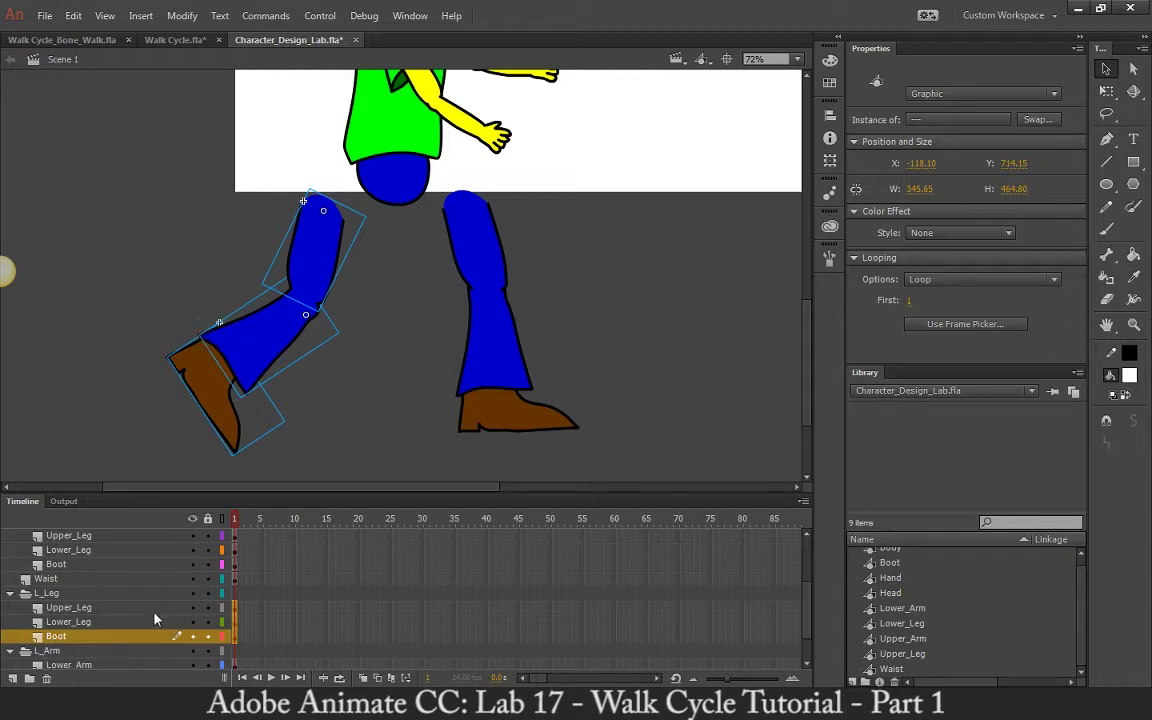
Step: Draw a bone chain from the waist down through the right-hand leg
left_click(1107, 256)
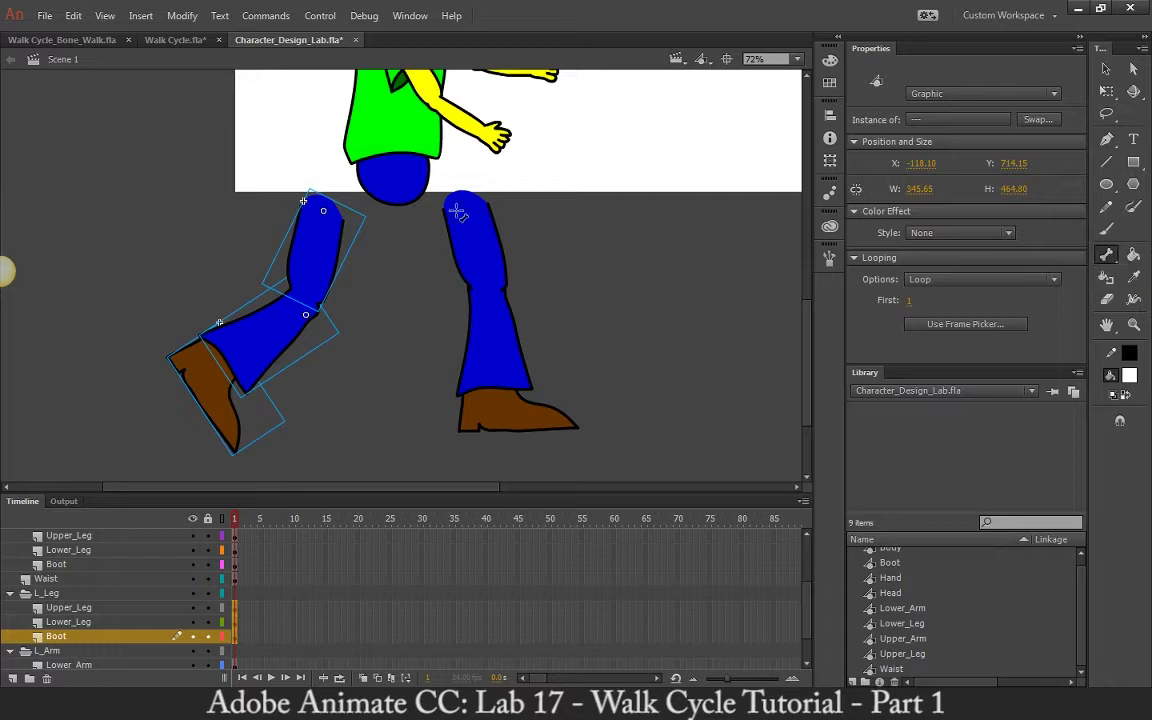
left_click(397, 181)
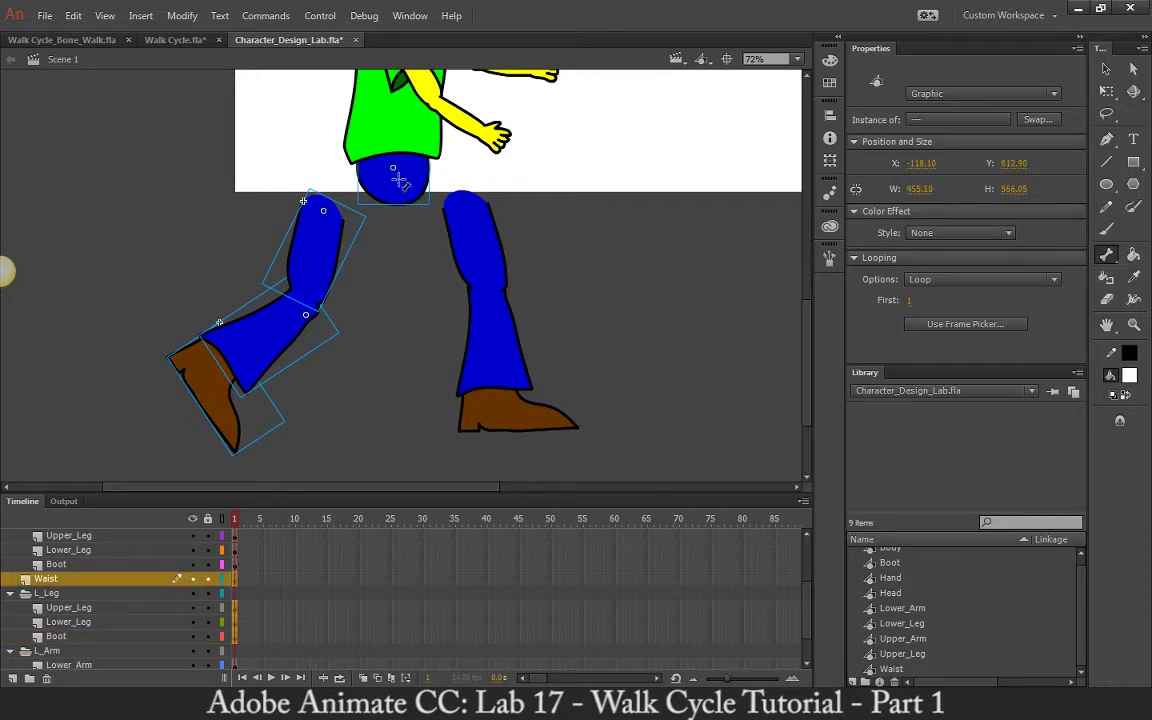
left_click(405, 230)
left_click(391, 182)
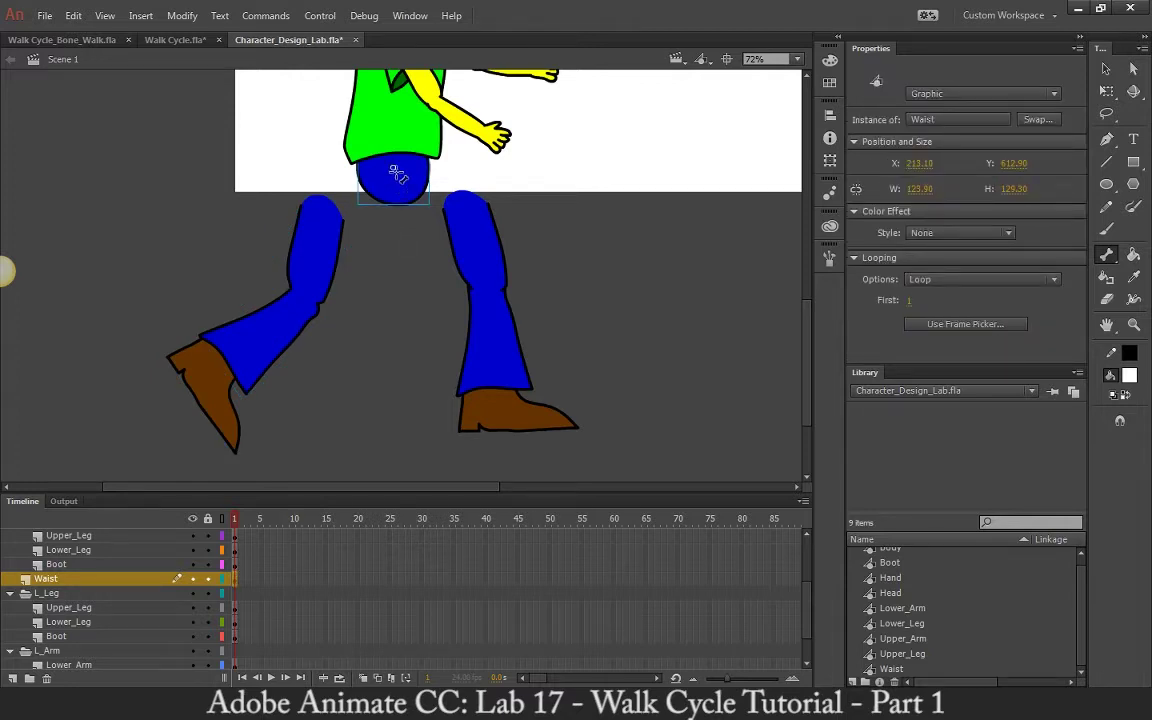
left_click_drag(395, 172, 487, 379)
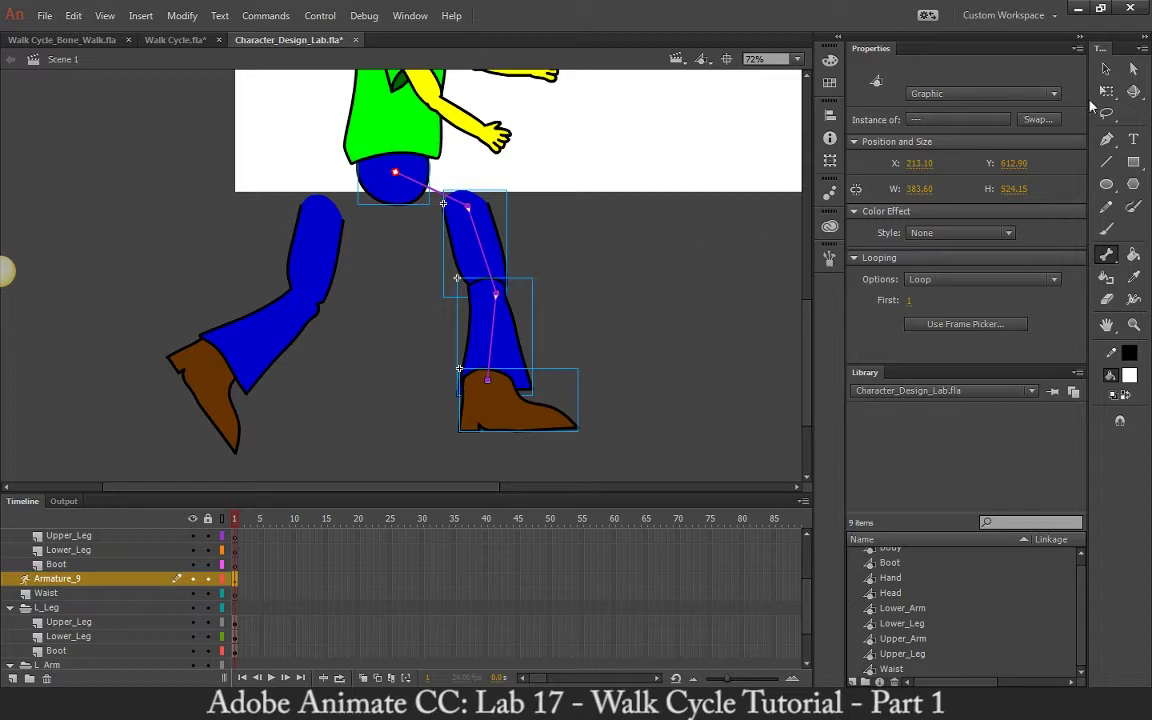
Step: Draw bones from the waist joint down into the left leg's upper leg
left_click(1106, 68)
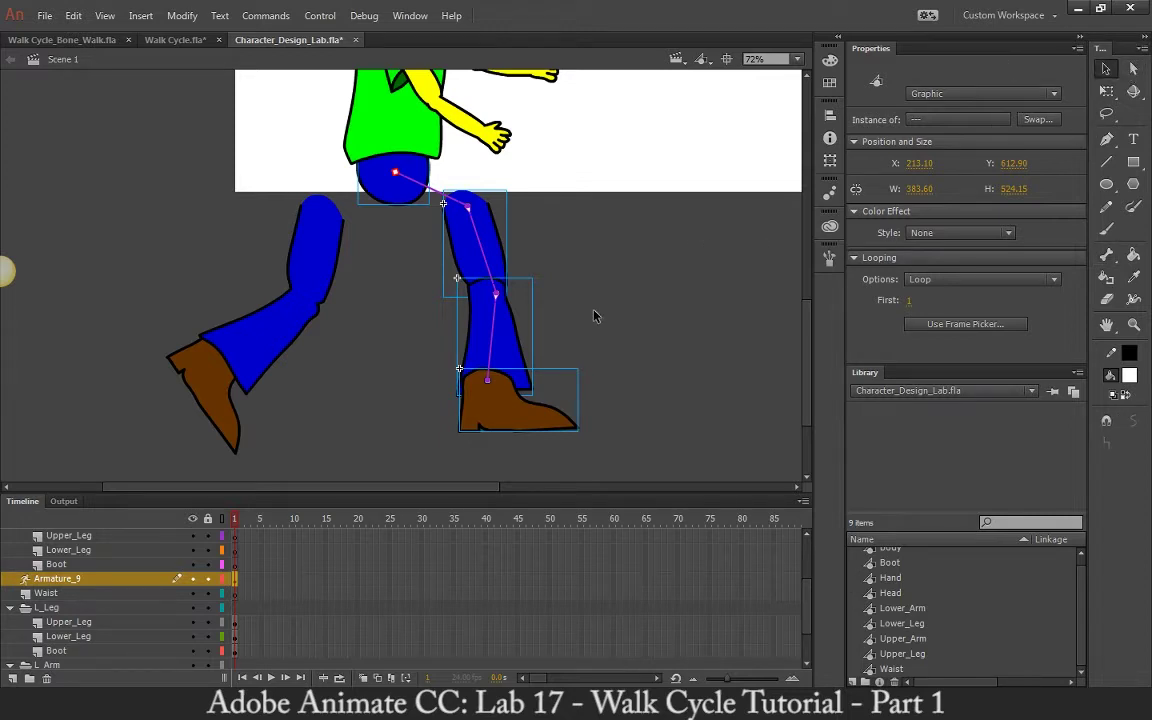
left_click(508, 262)
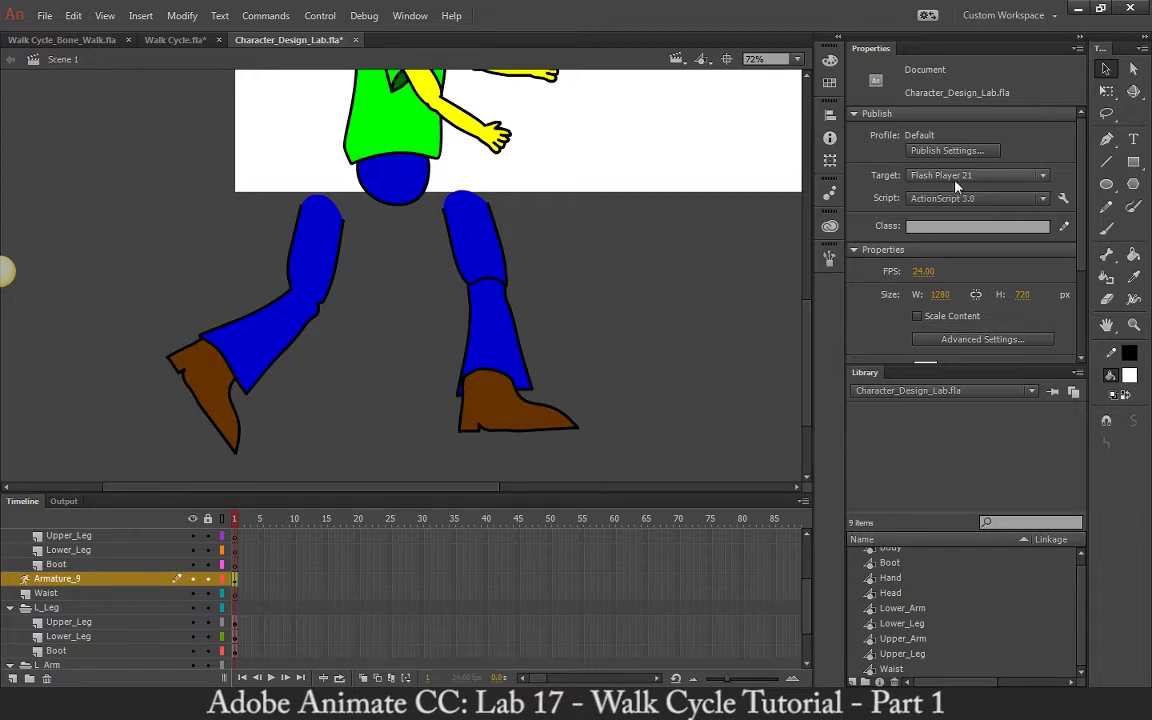
key("m")
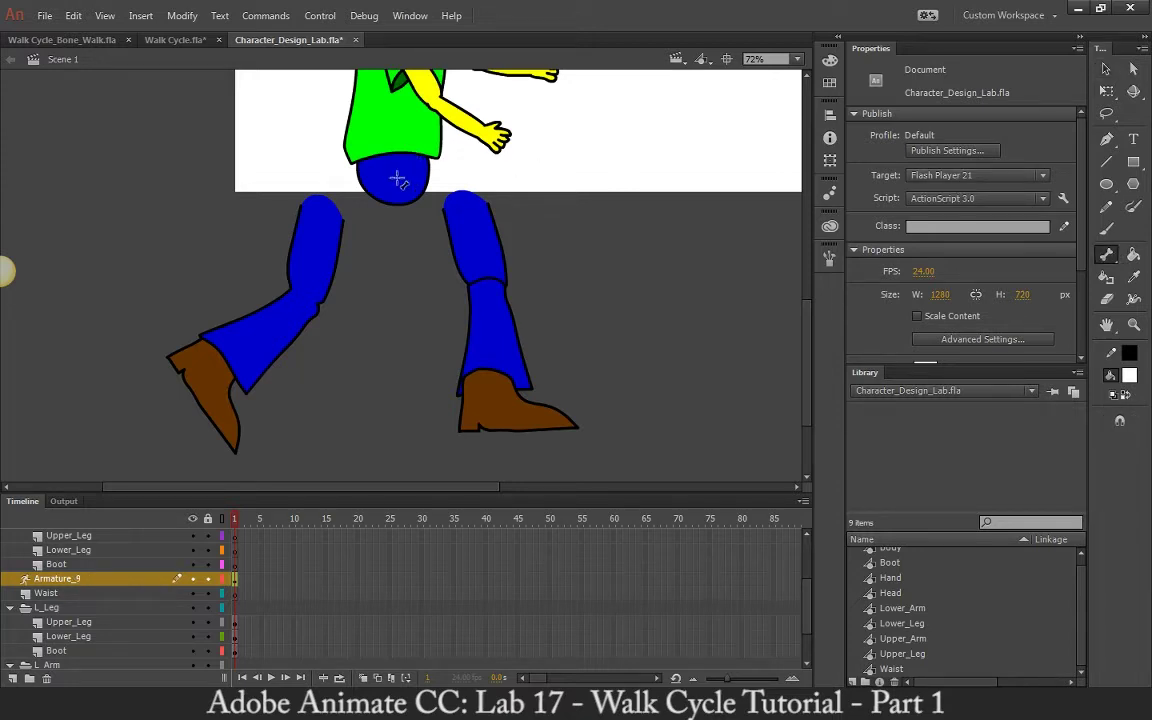
left_click_drag(397, 174, 468, 207)
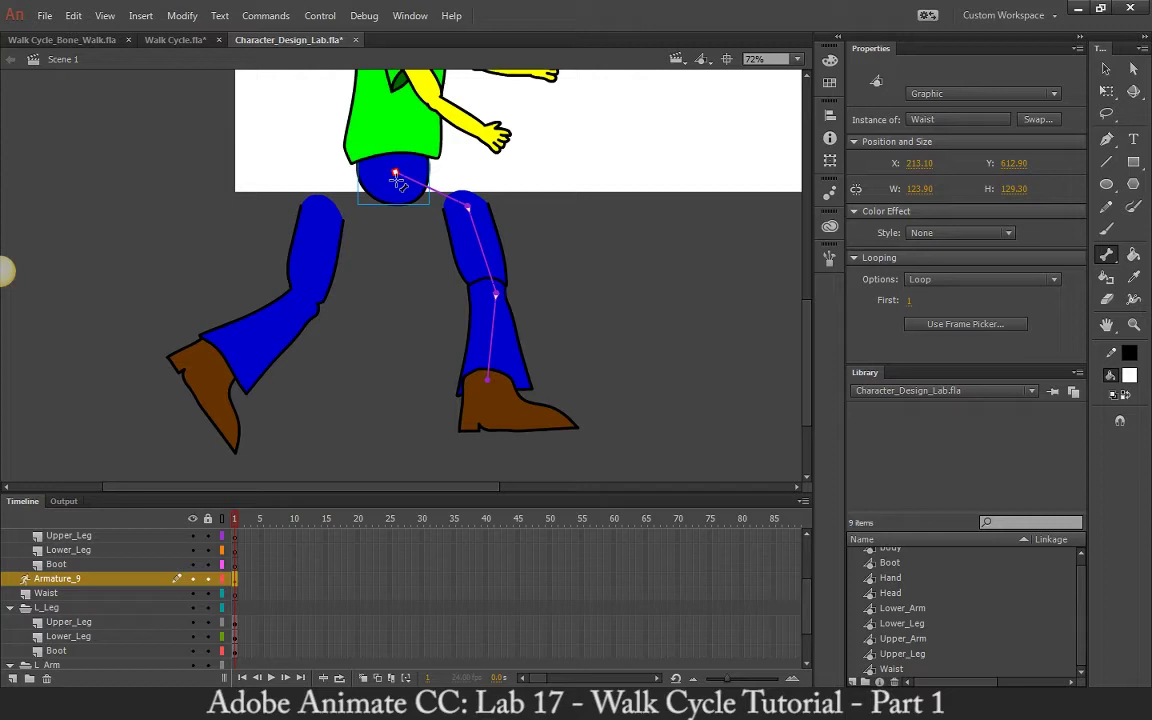
left_click_drag(396, 173, 372, 196)
left_click_drag(372, 196, 216, 364)
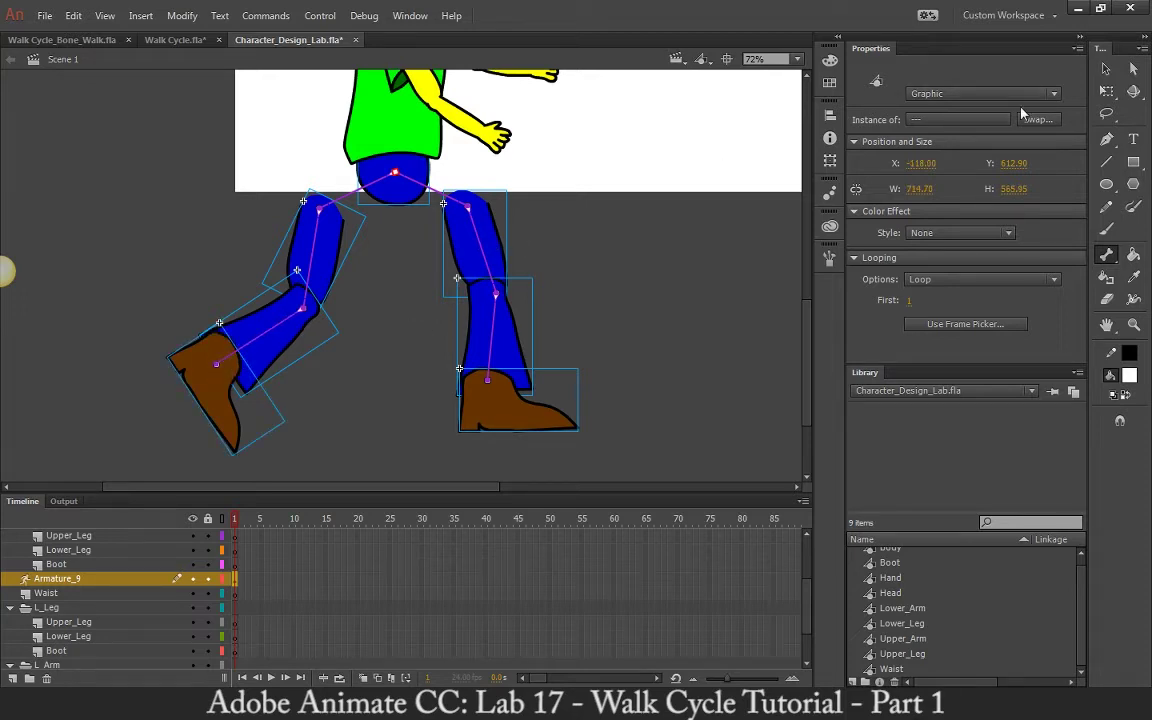
Step: Bend the right-hand leg by dragging its boot to test the armature
left_click(1107, 68)
left_click(582, 314)
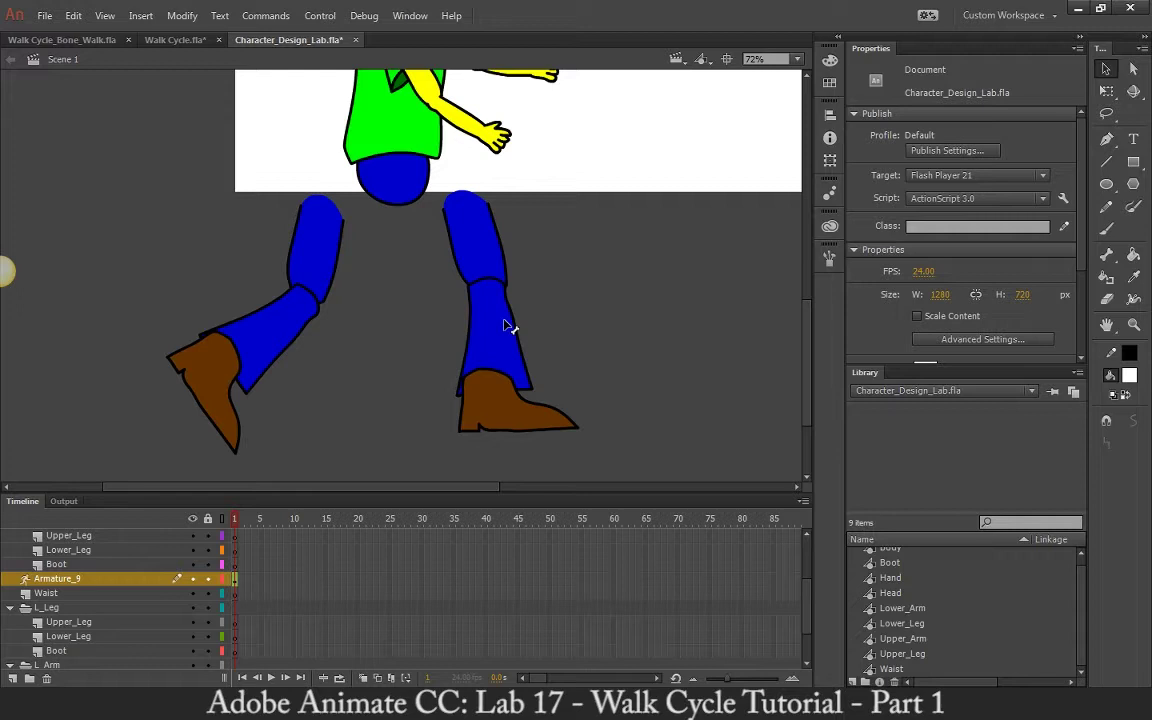
left_click(492, 398)
left_click_drag(492, 398, 435, 420)
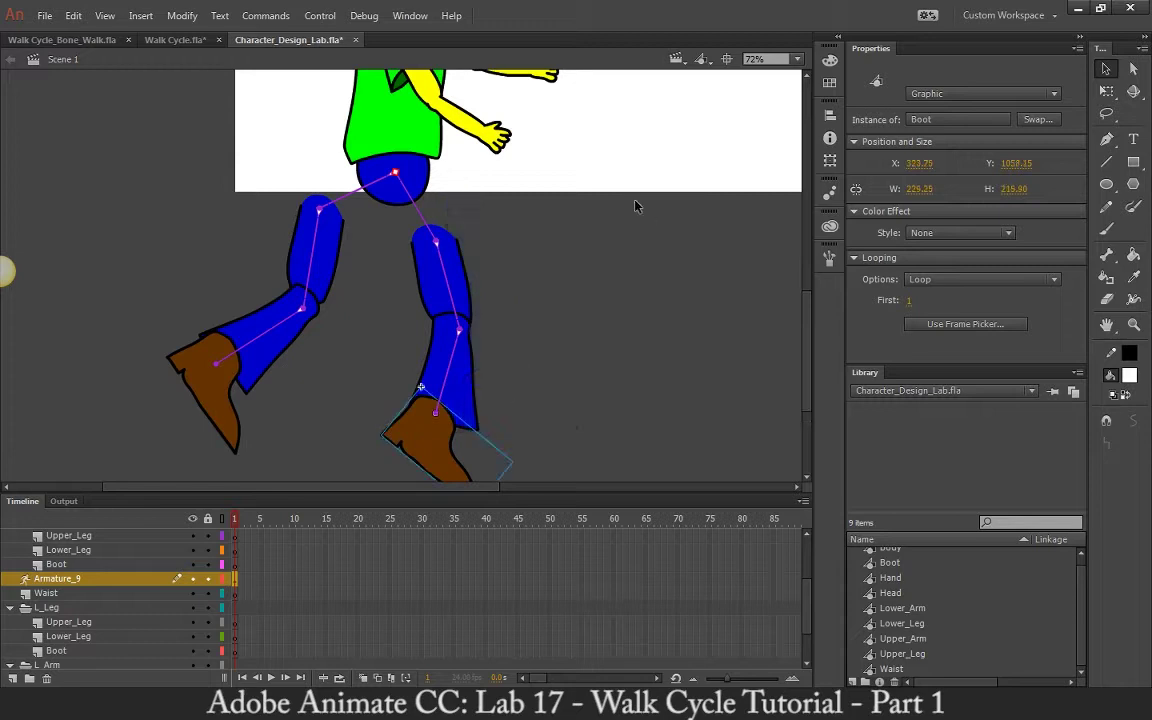
key("ctrl+z")
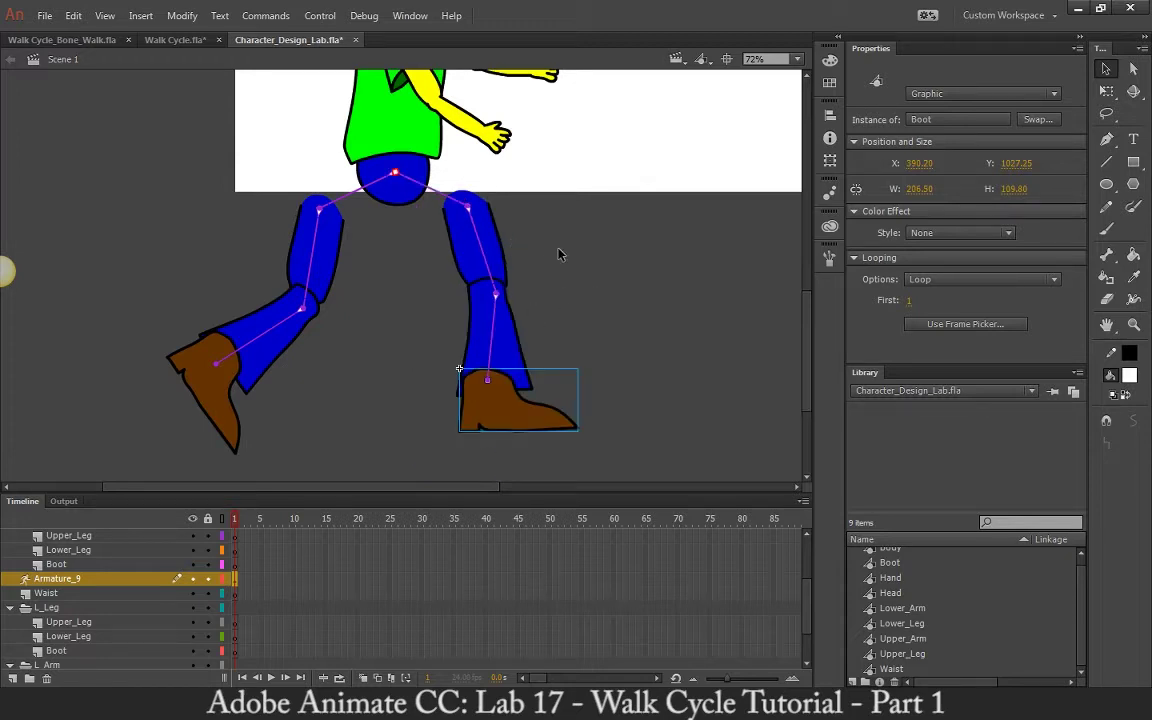
key("q")
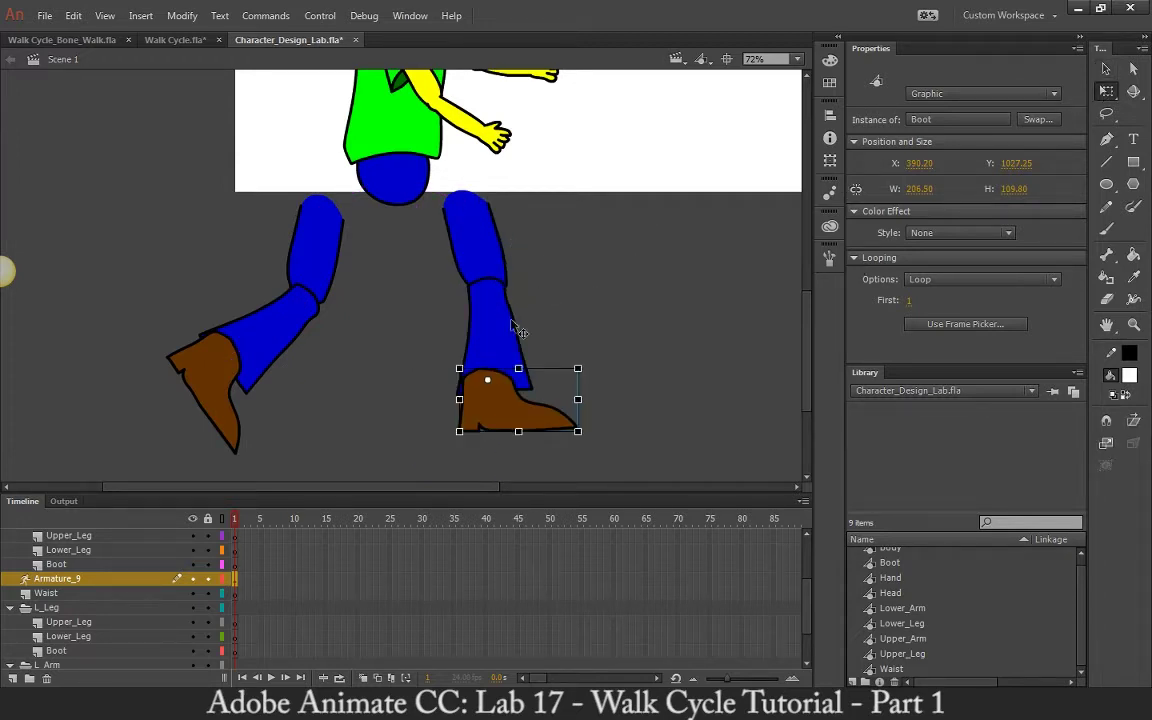
left_click(510, 318)
left_click(488, 232)
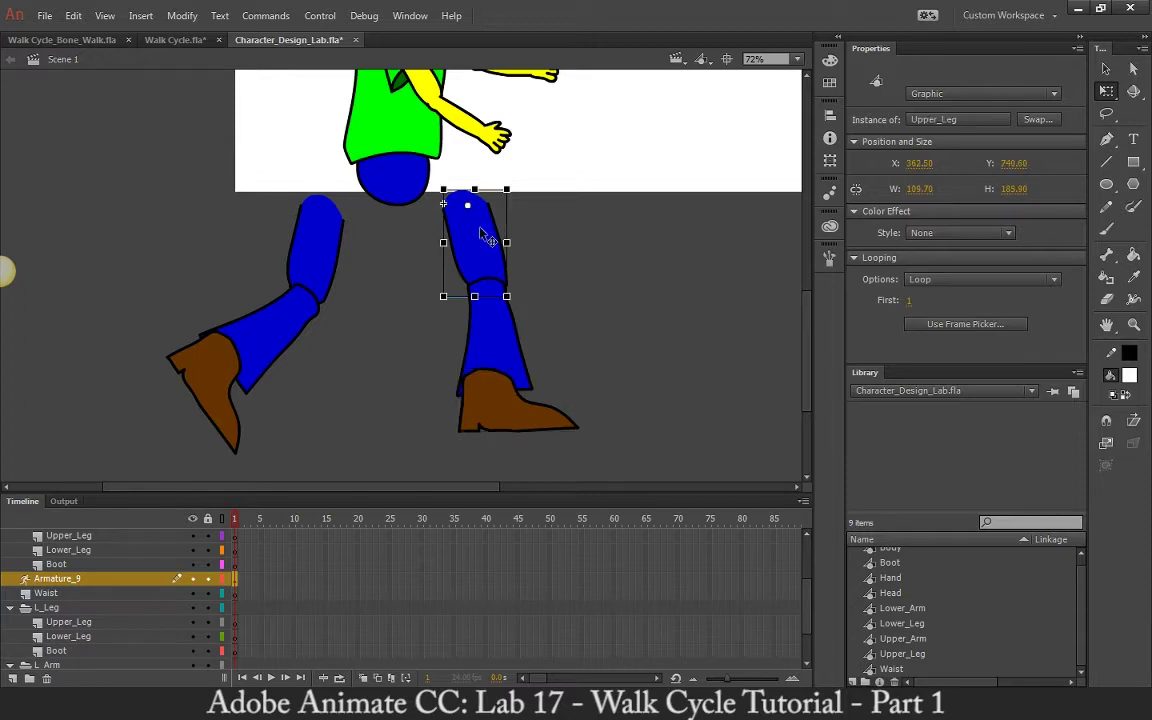
left_click(320, 262)
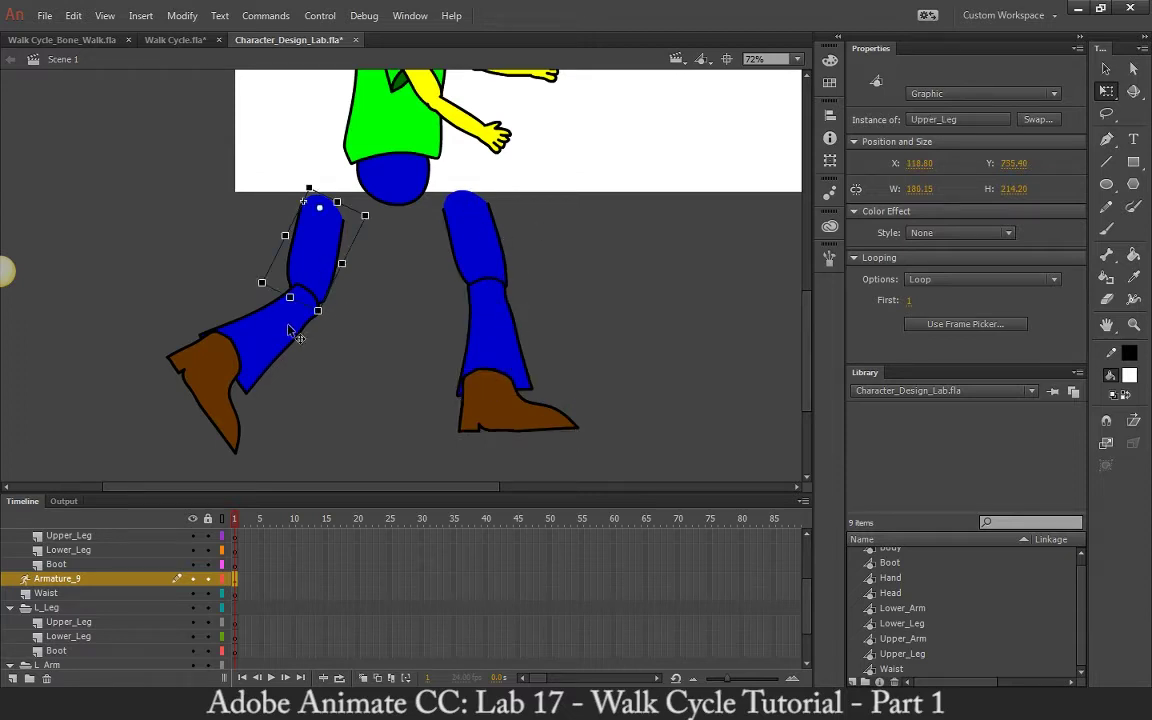
left_click(304, 316)
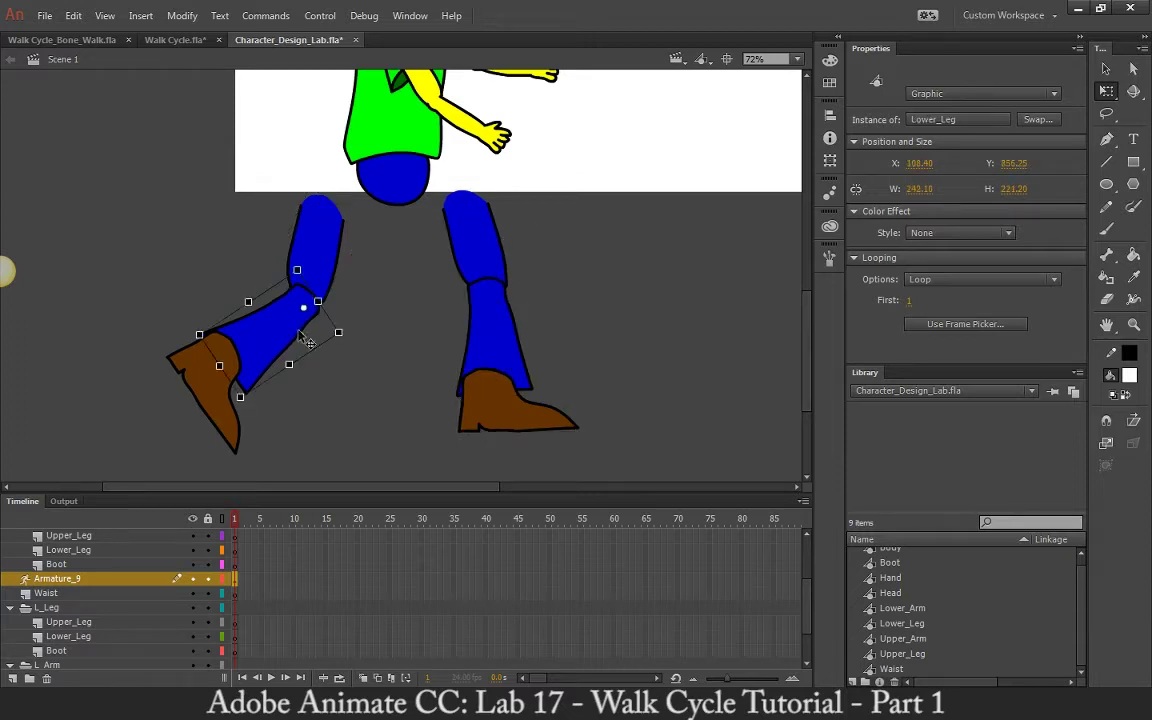
left_click(215, 368)
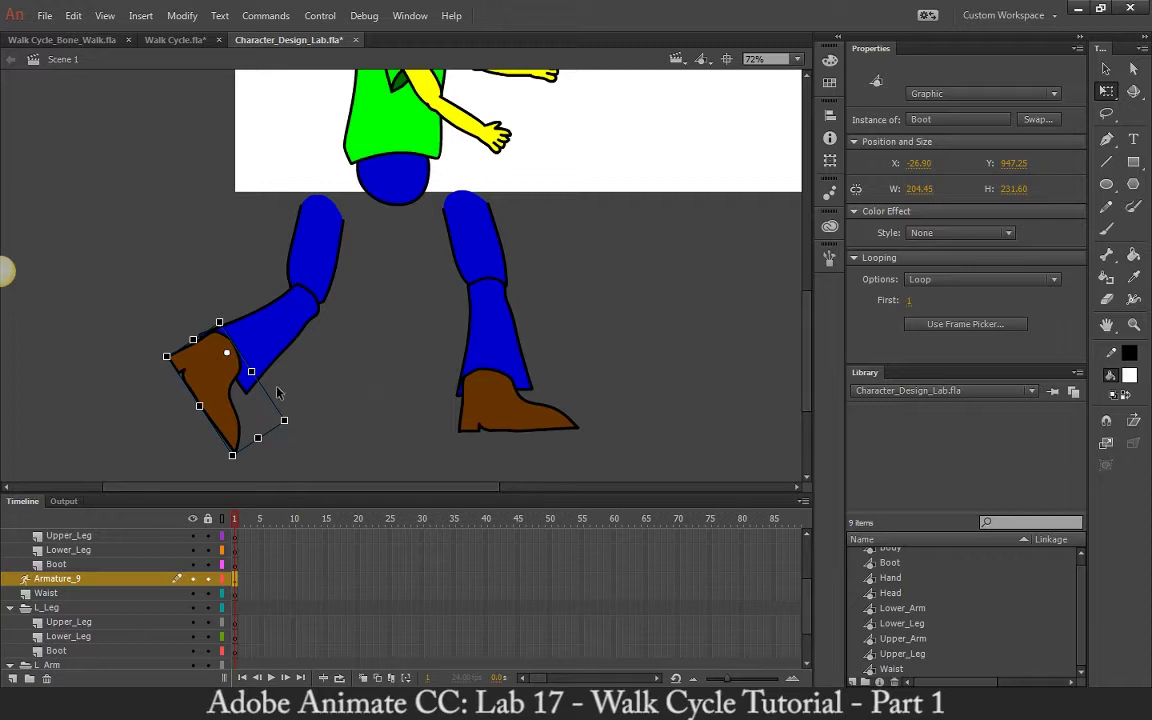
right_click(664, 287)
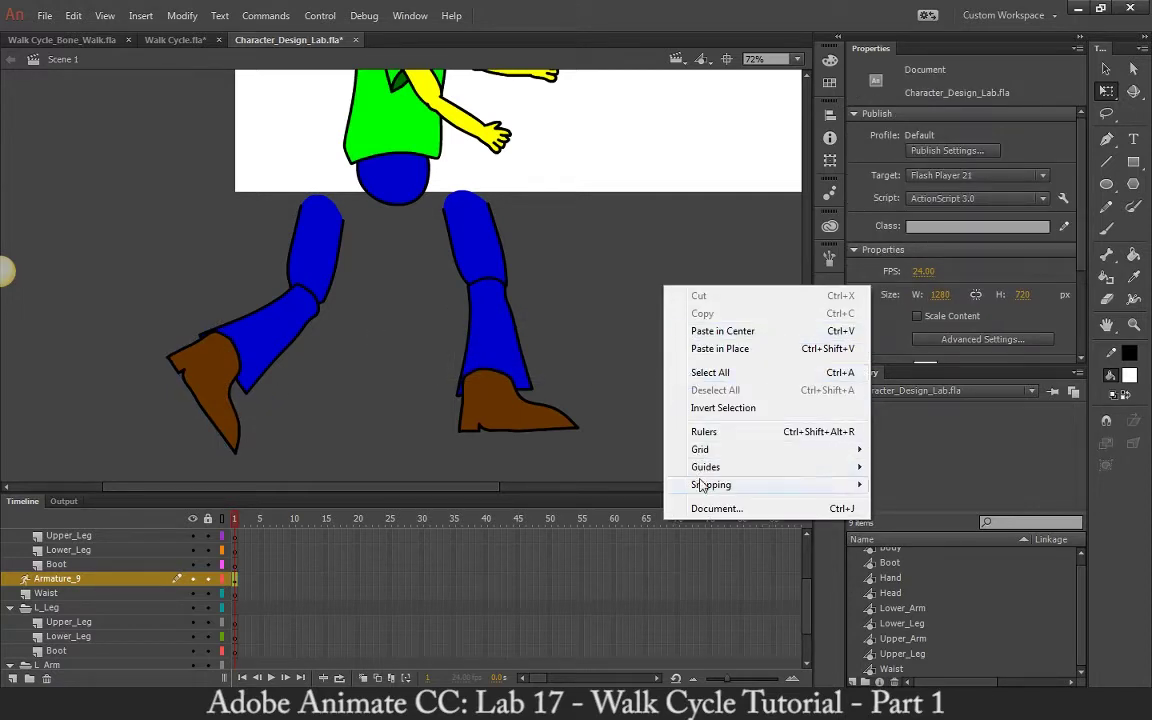
mouse_move(711, 484)
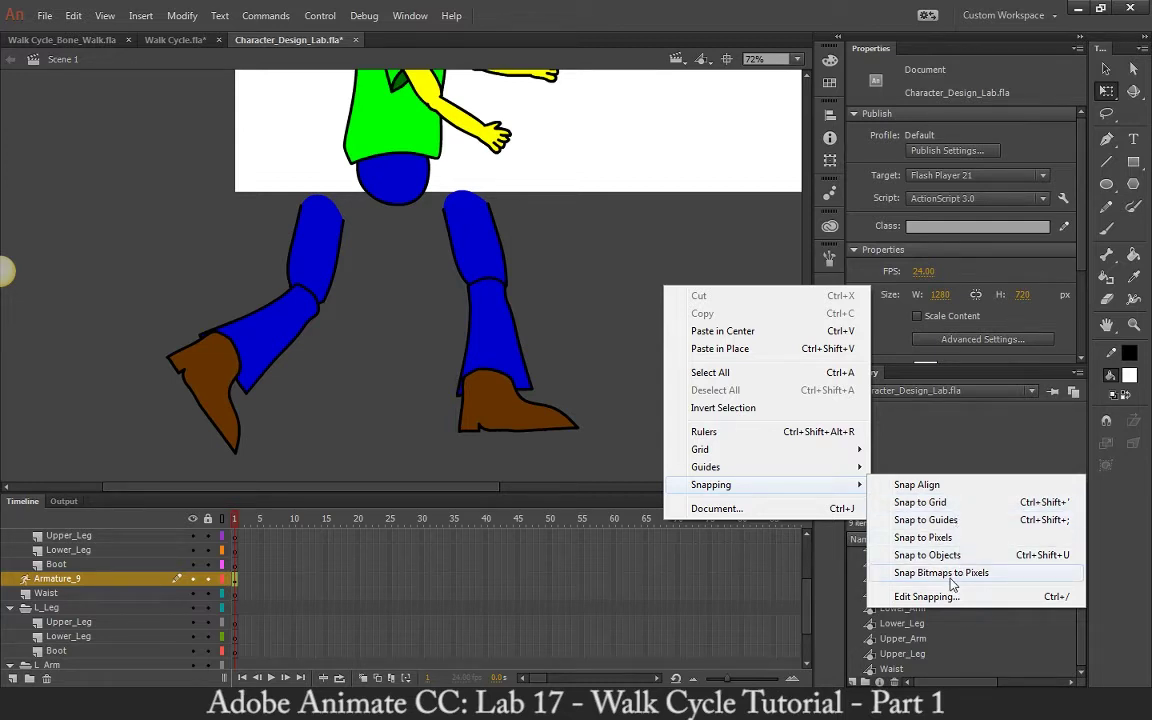
left_click(565, 363)
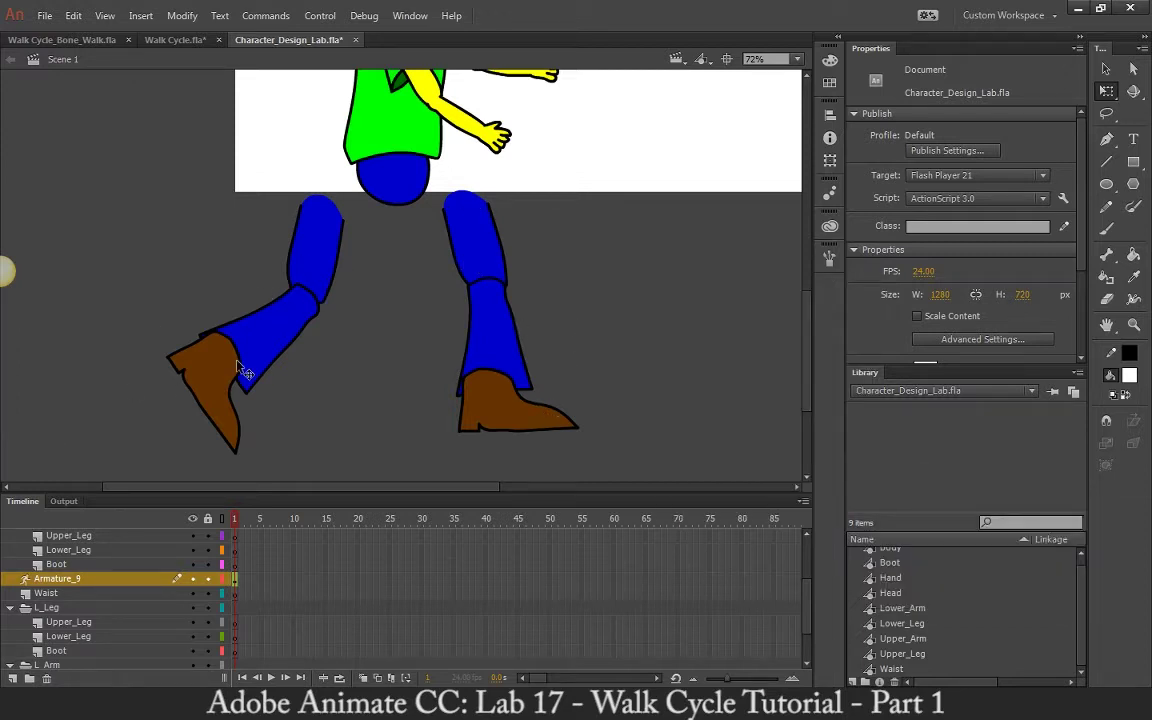
left_click(340, 272)
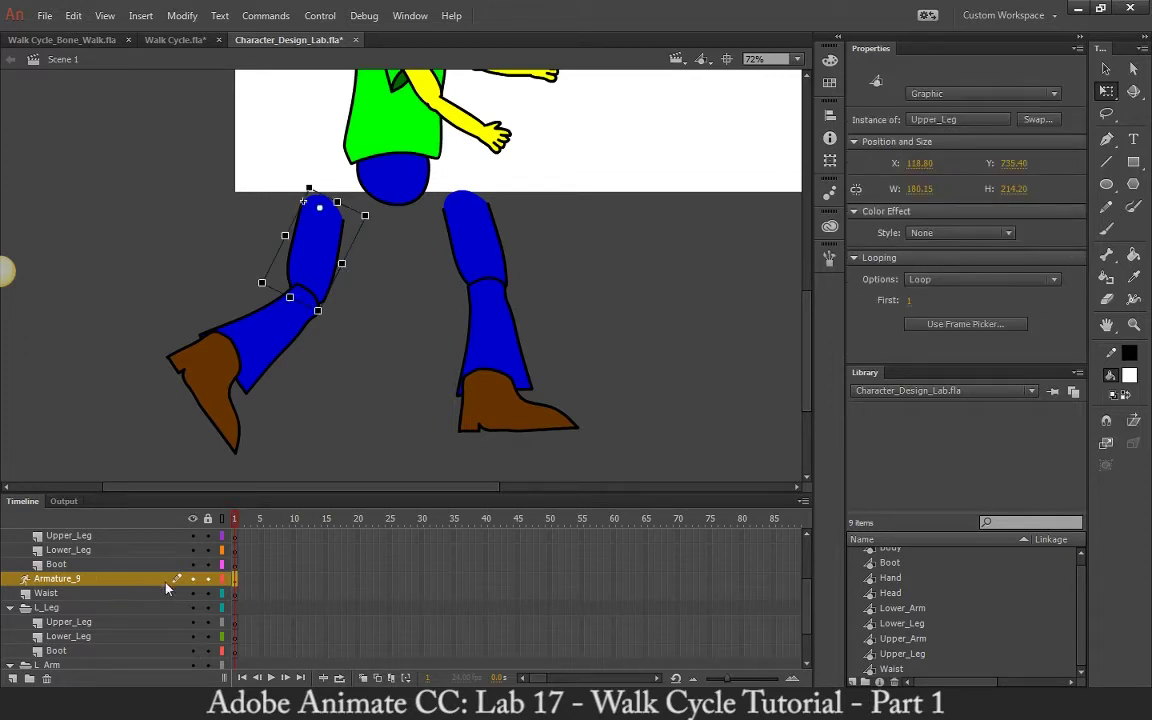
Step: Delete the Waist layer and the L_Leg folder with its layers
key("ctrl+z")
scroll(72, 605, "down", 1)
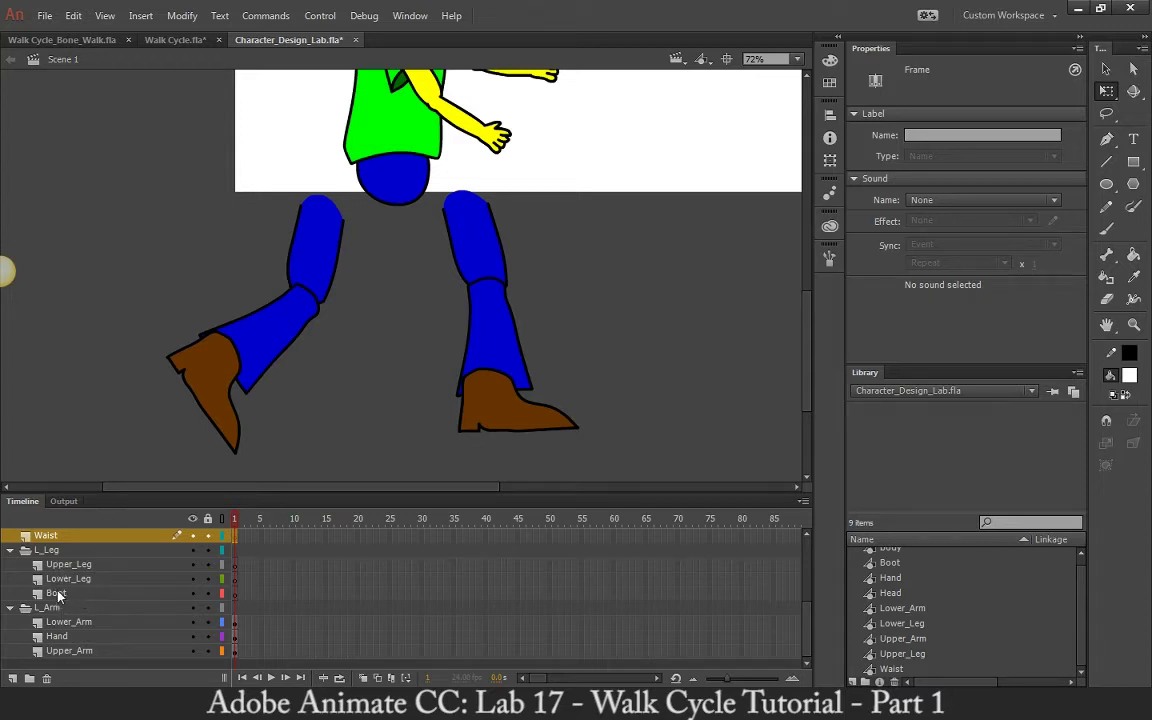
left_click(65, 594, "shift")
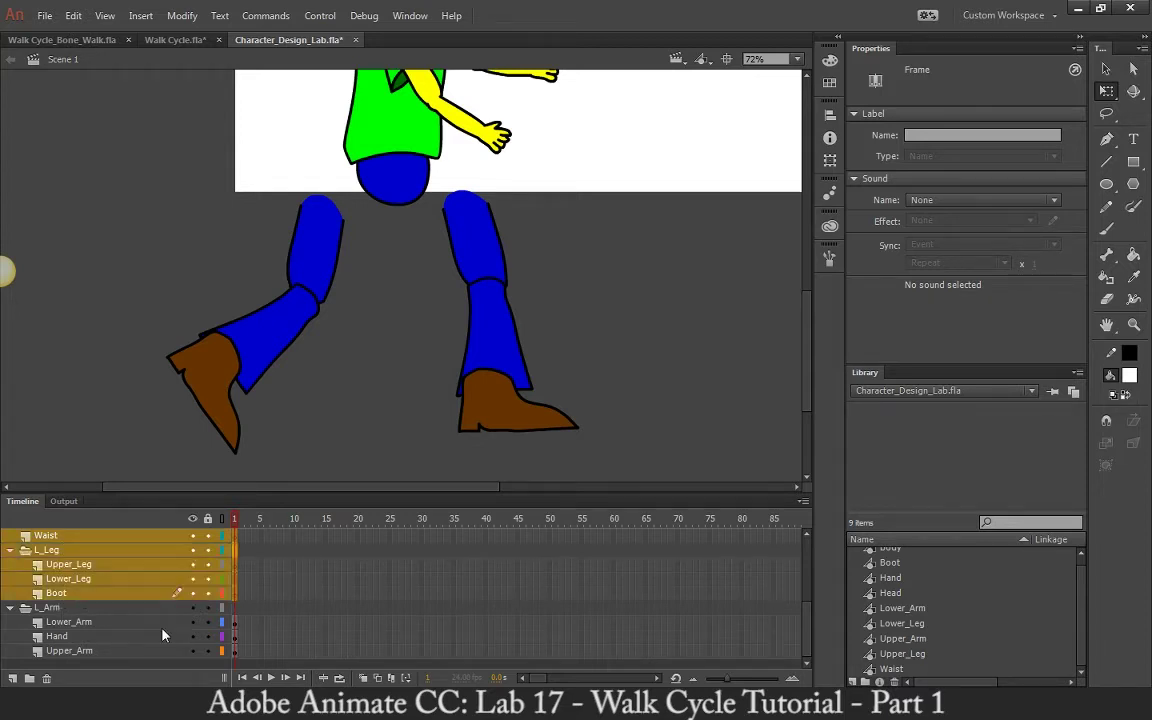
left_click(45, 679)
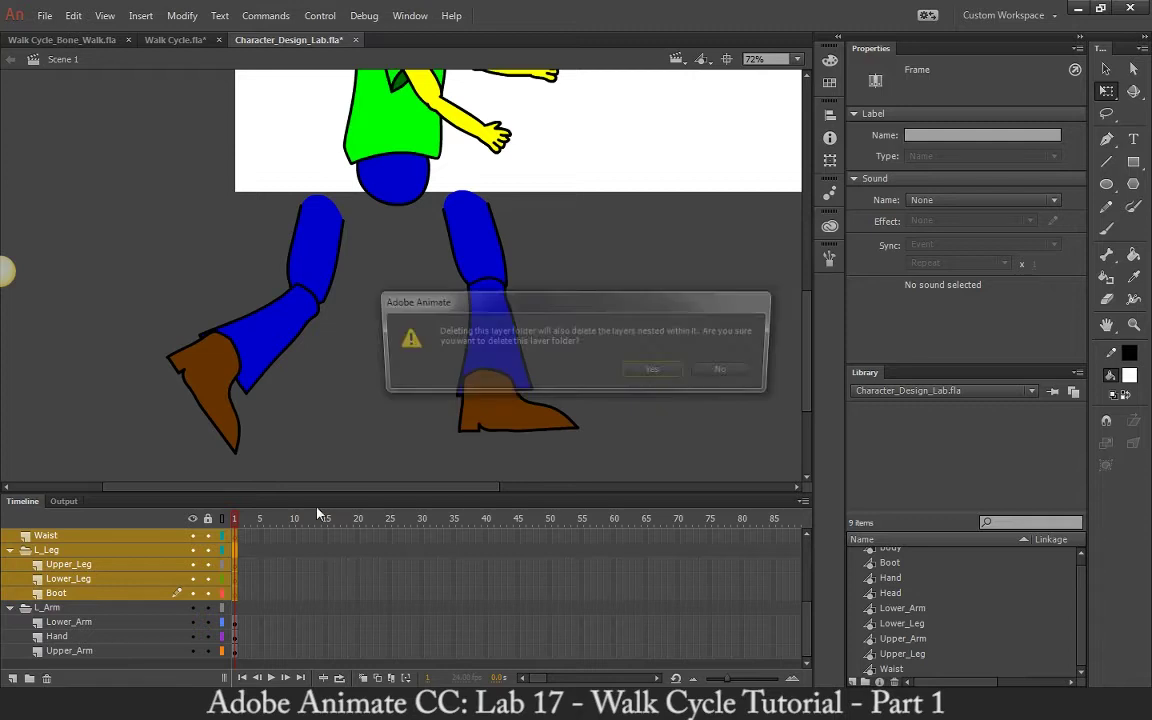
left_click(655, 367)
Step: Delete the R_Leg folder with its nested layers, then select the Armature_9 layer
left_click(58, 552)
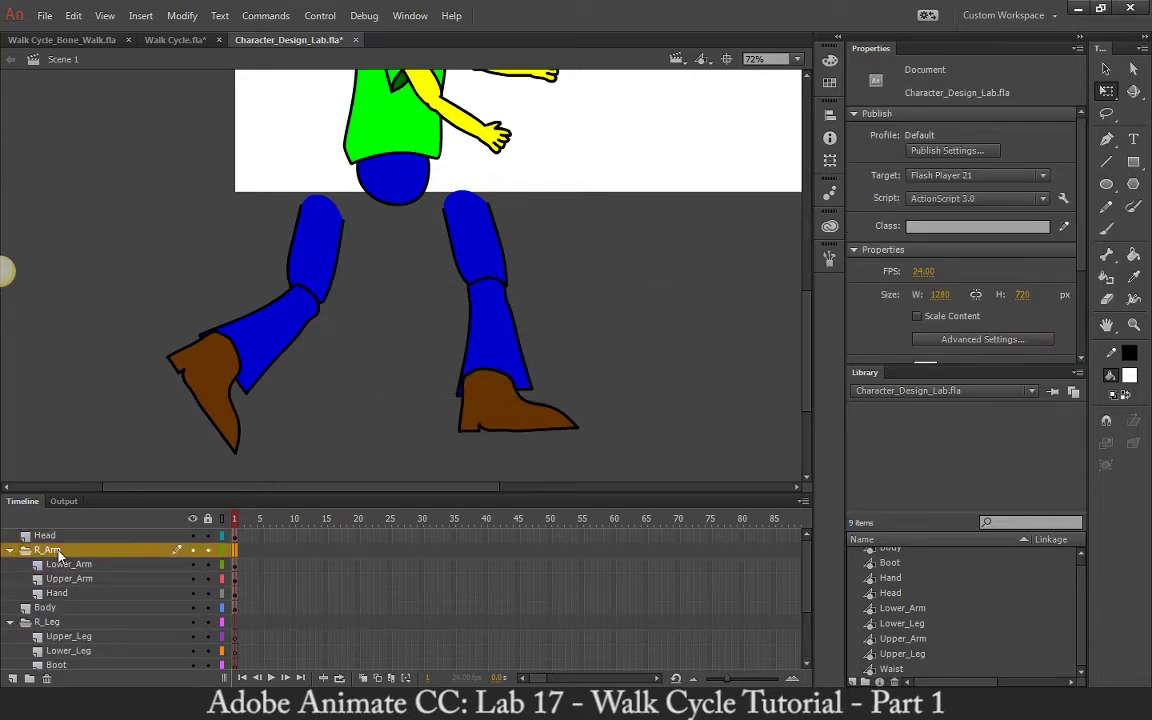
left_click(66, 622)
scroll(90, 615, "down", 2)
left_click(76, 608, "shift")
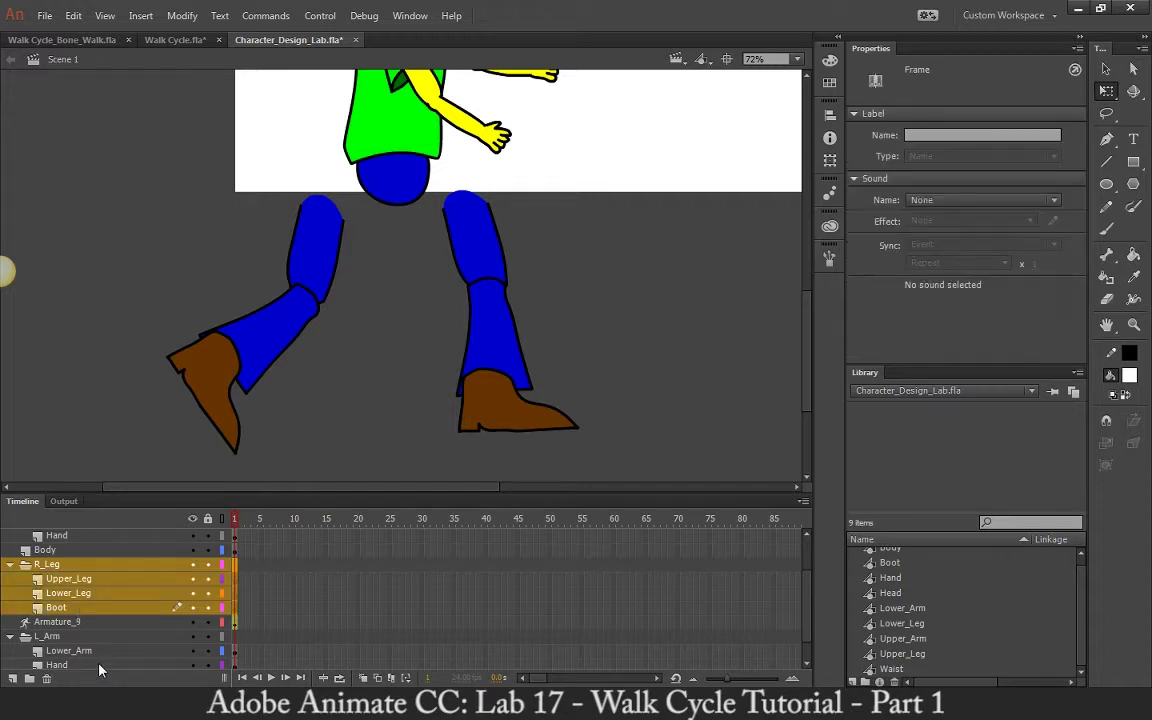
left_click(46, 679)
left_click(657, 370)
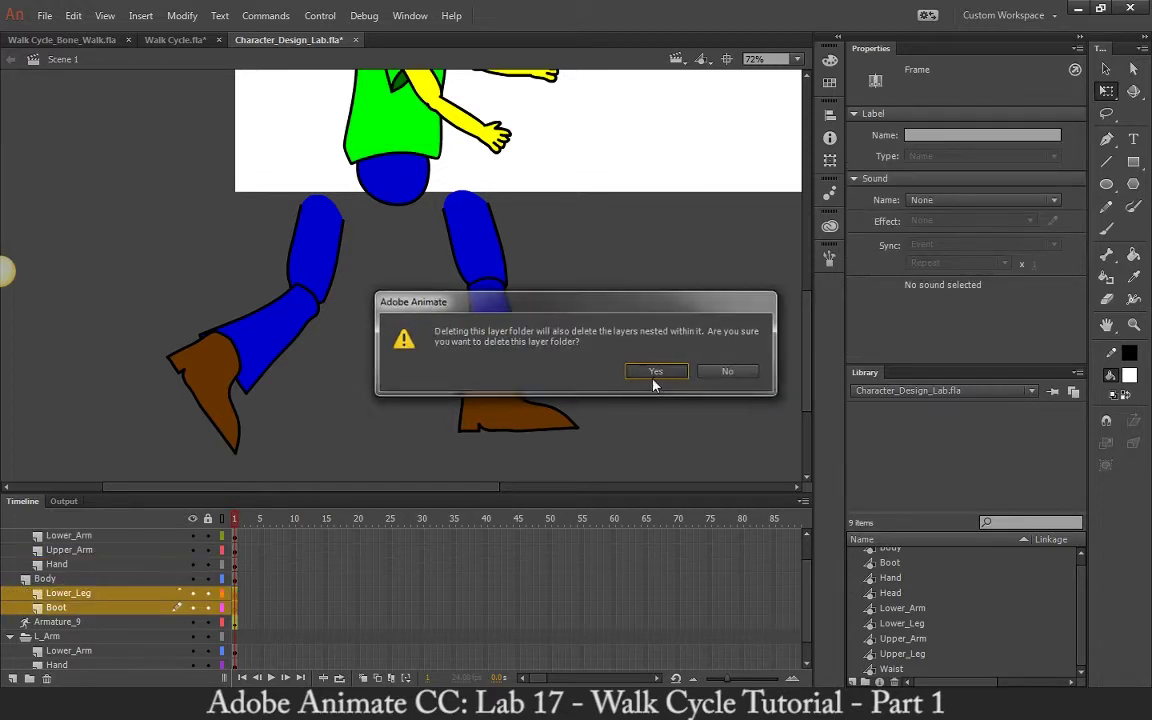
left_click(67, 598)
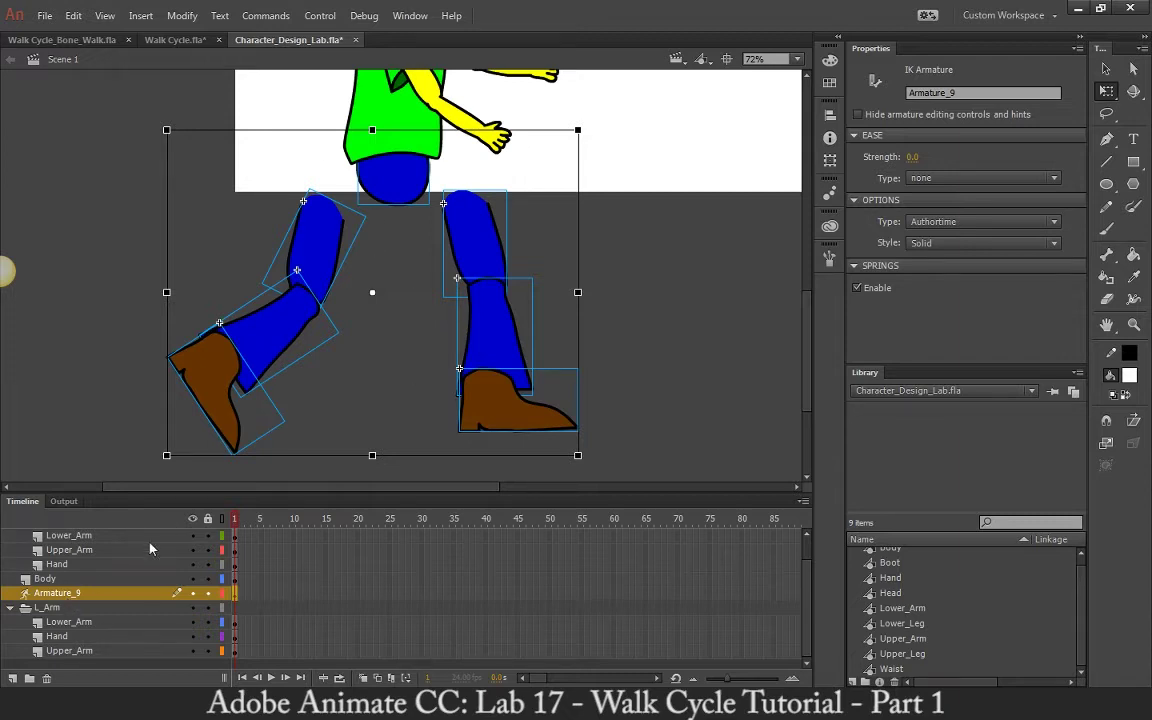
Step: Rename the Armature_9 layer to 'Character' and deselect the armature
double_click(75, 594)
type("Chara")
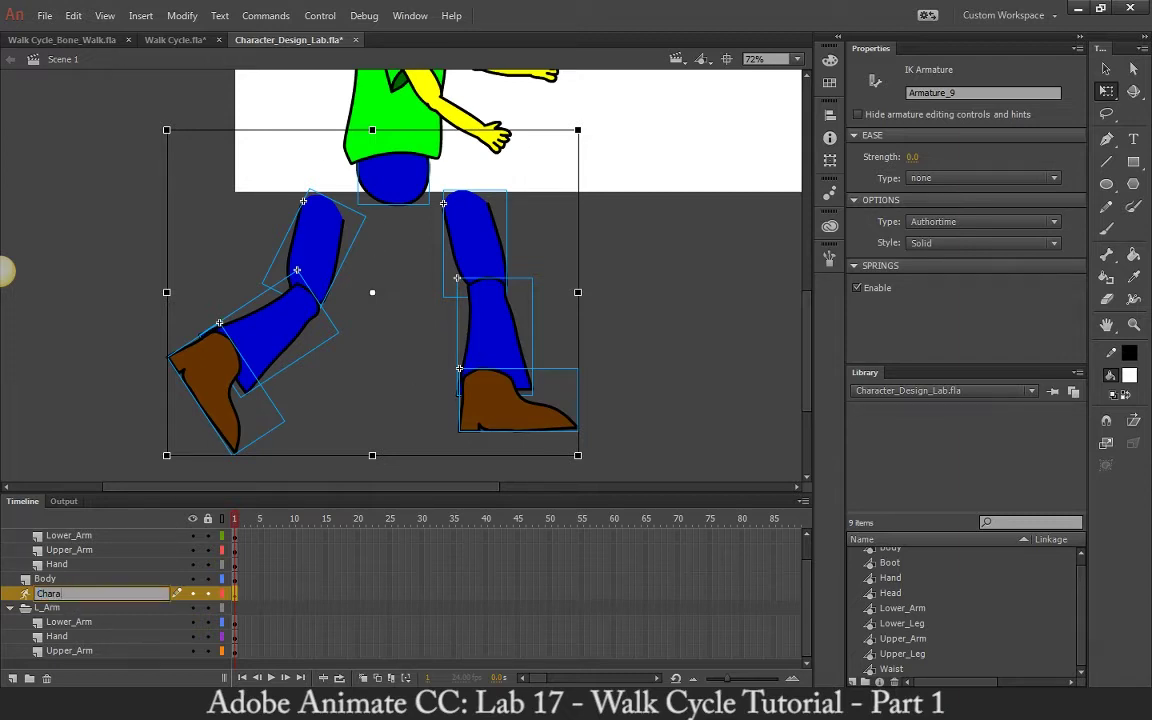
type("cter")
key("Return")
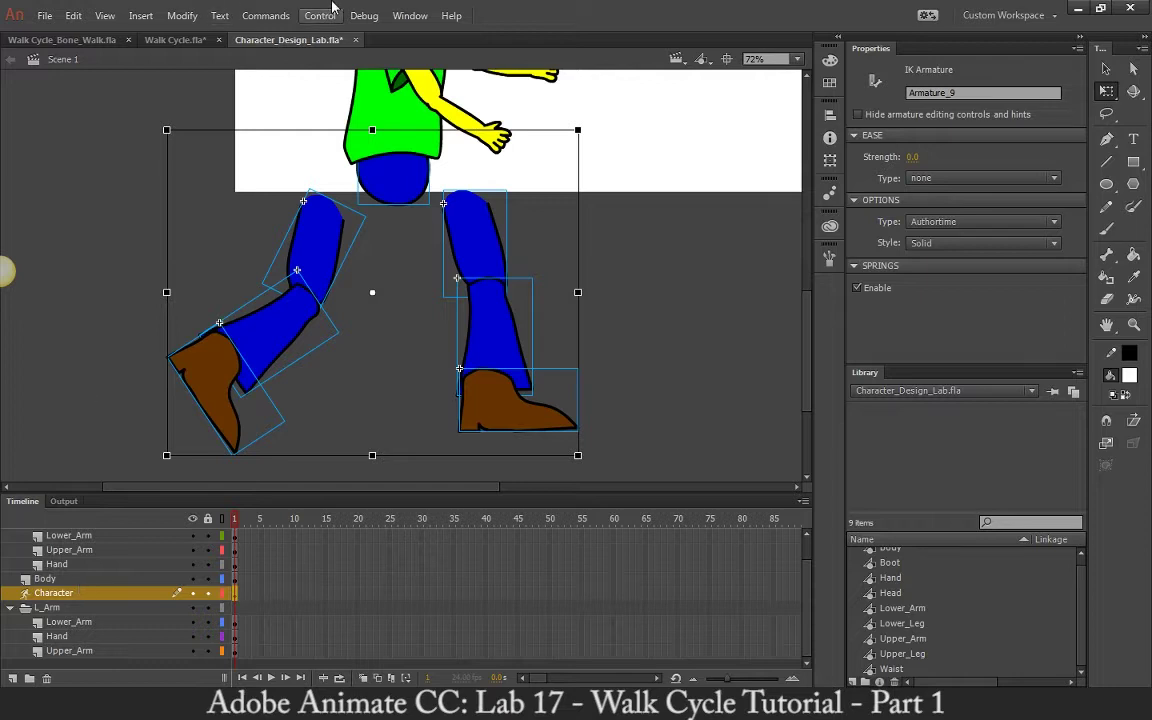
left_click(393, 304)
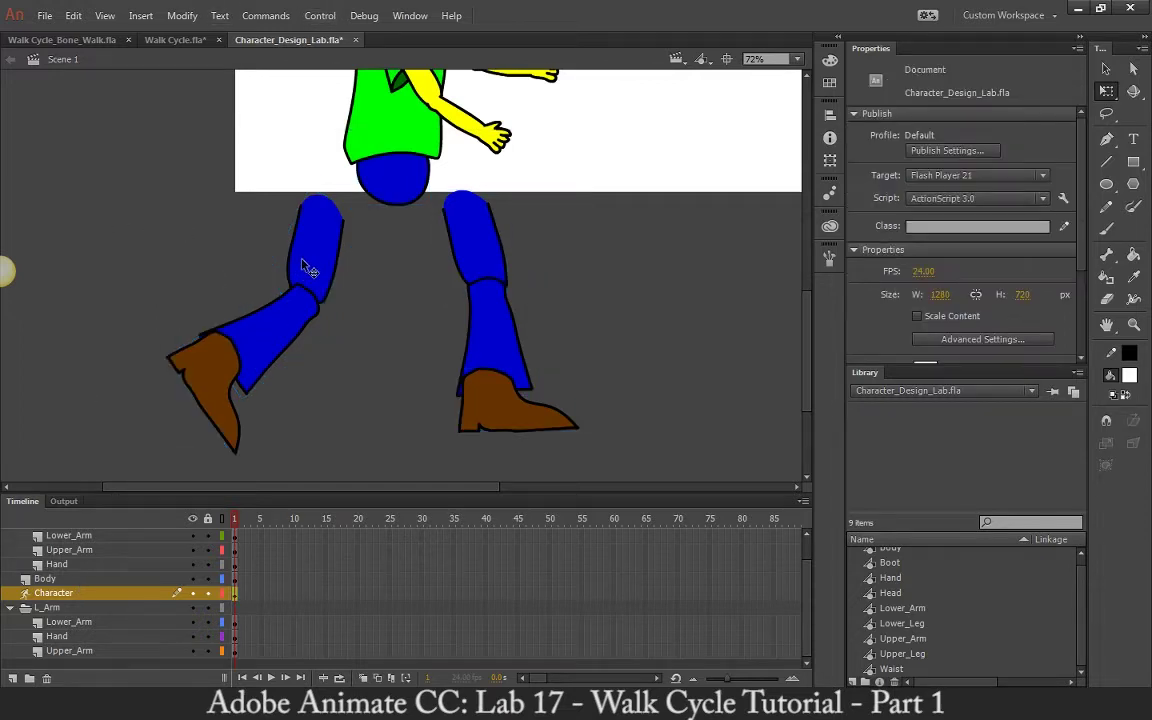
Step: Send the left lower leg behind the thigh
left_click(288, 347)
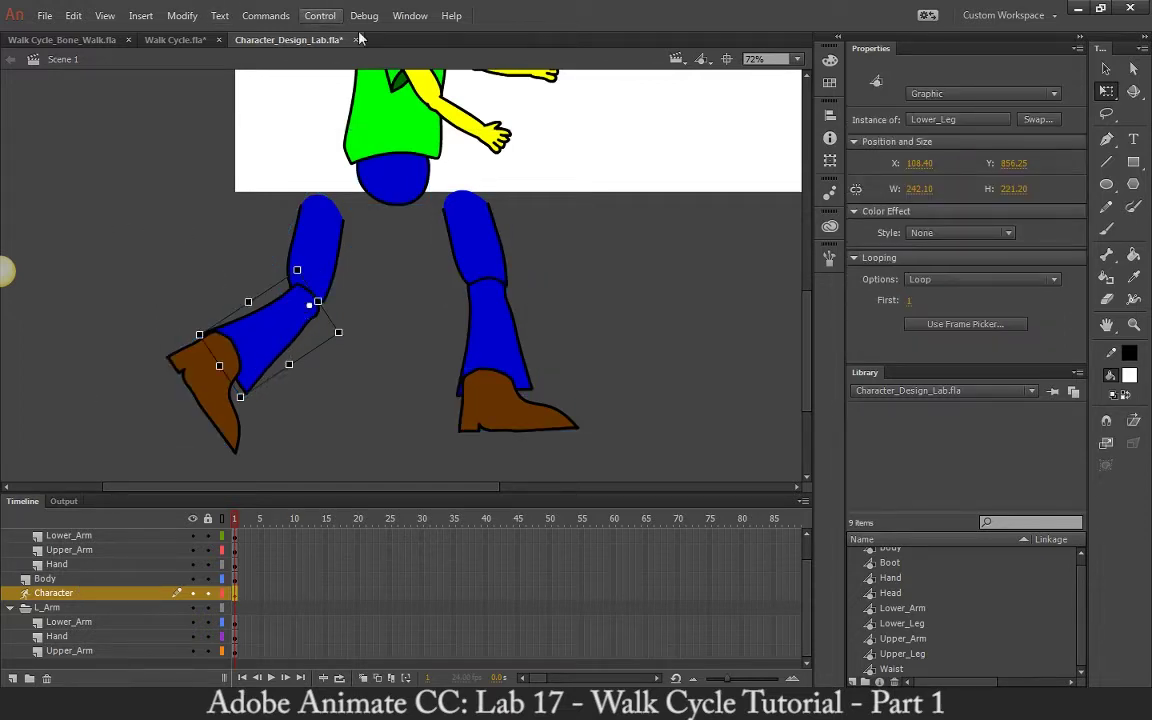
left_click(178, 16)
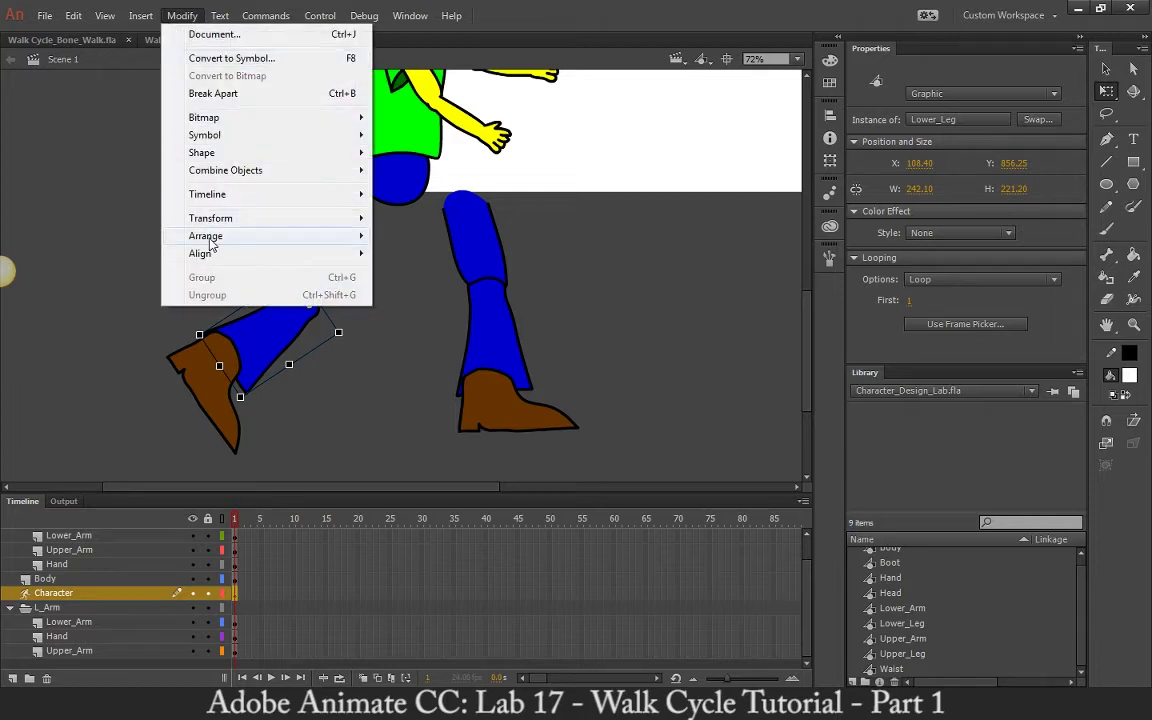
mouse_move(211, 238)
left_click(420, 289)
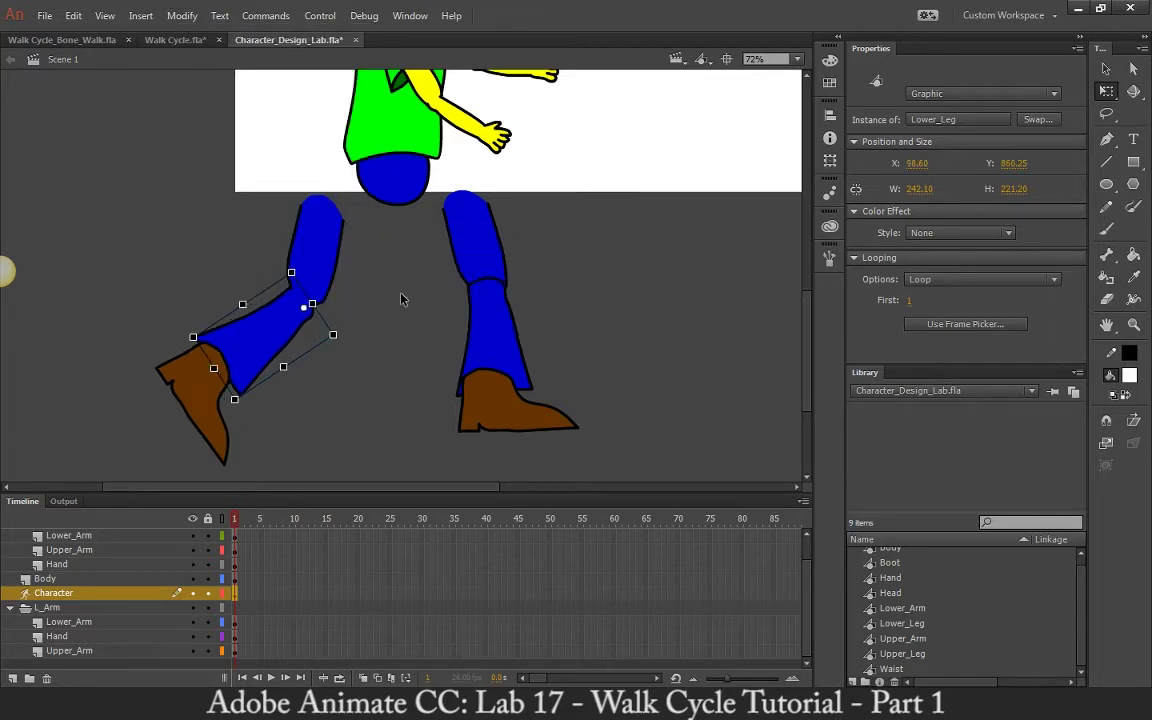
left_click(358, 326)
Step: Send the left boot one step backward, then nudge it and the lower leg up and right
left_click(193, 375)
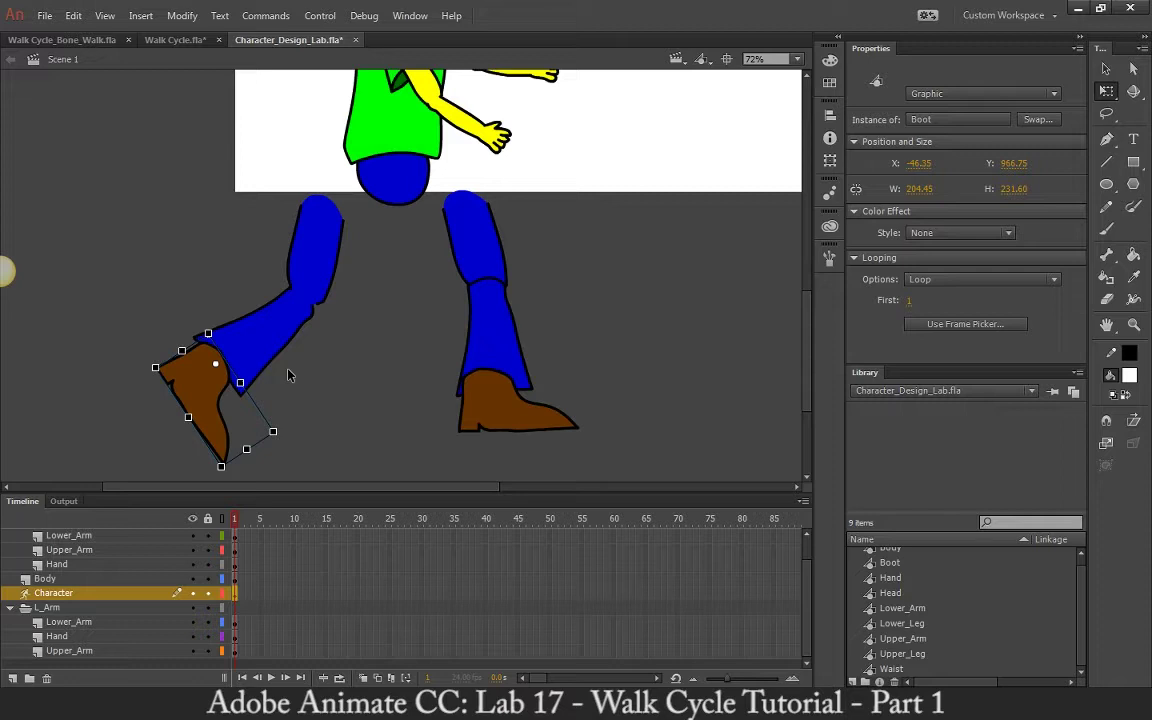
left_click(182, 16)
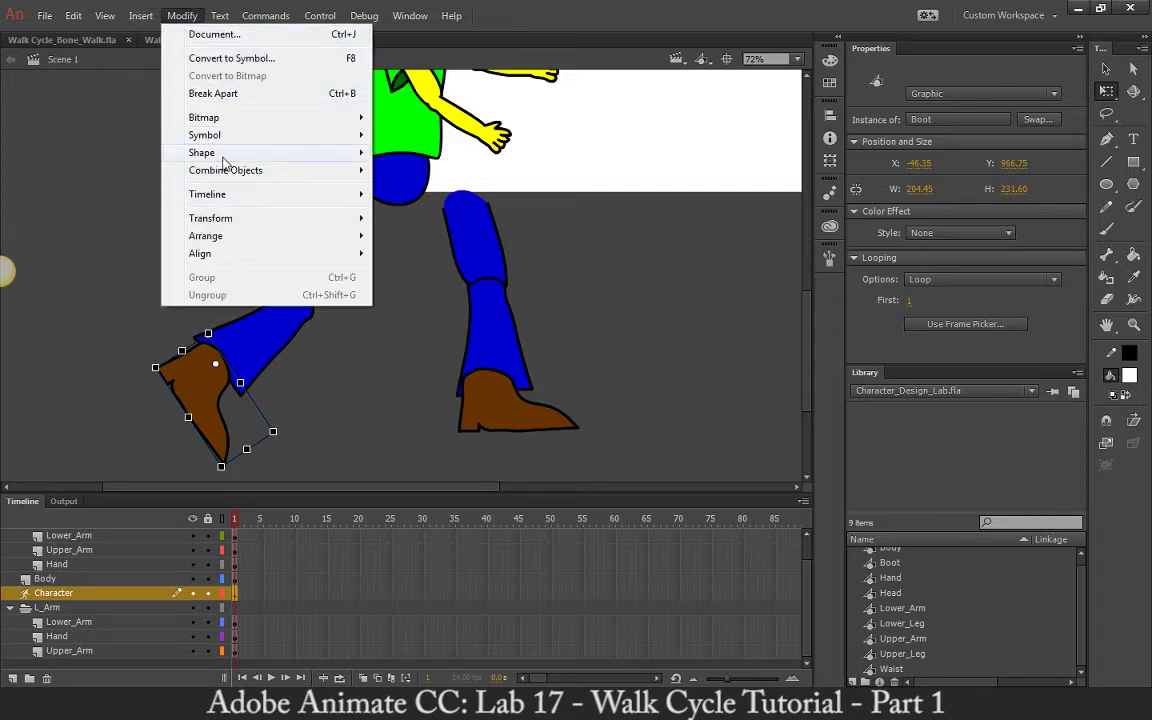
mouse_move(230, 237)
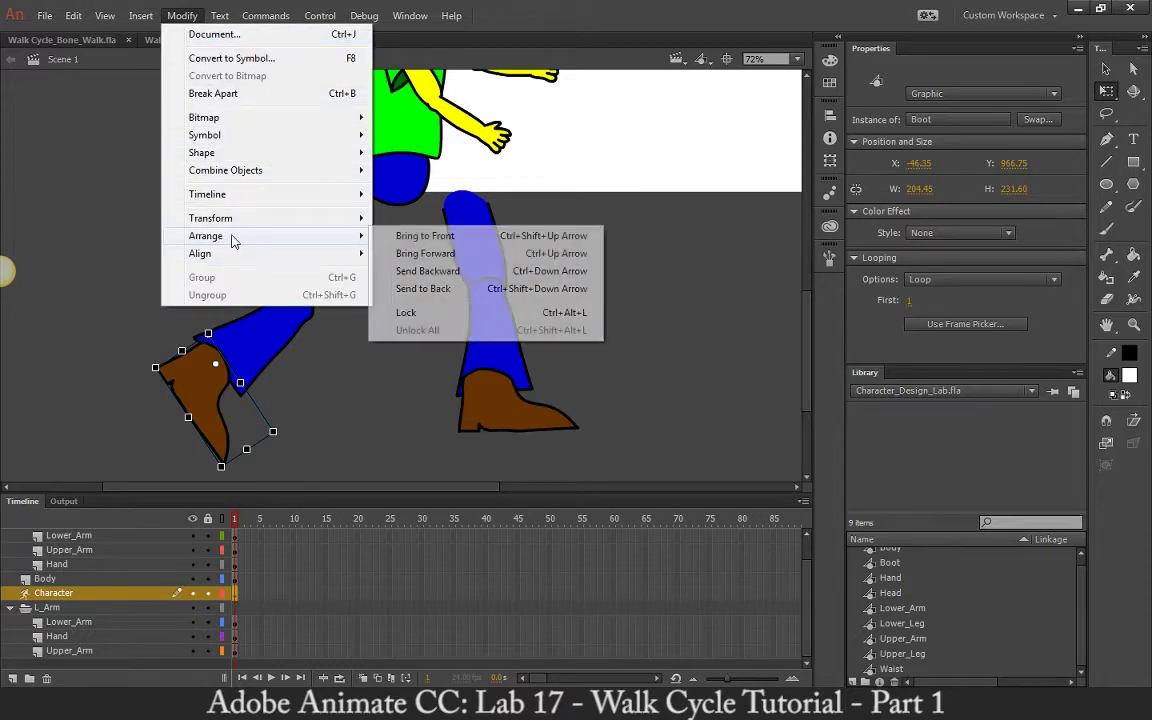
left_click(440, 271)
left_click(265, 375)
left_click(216, 381)
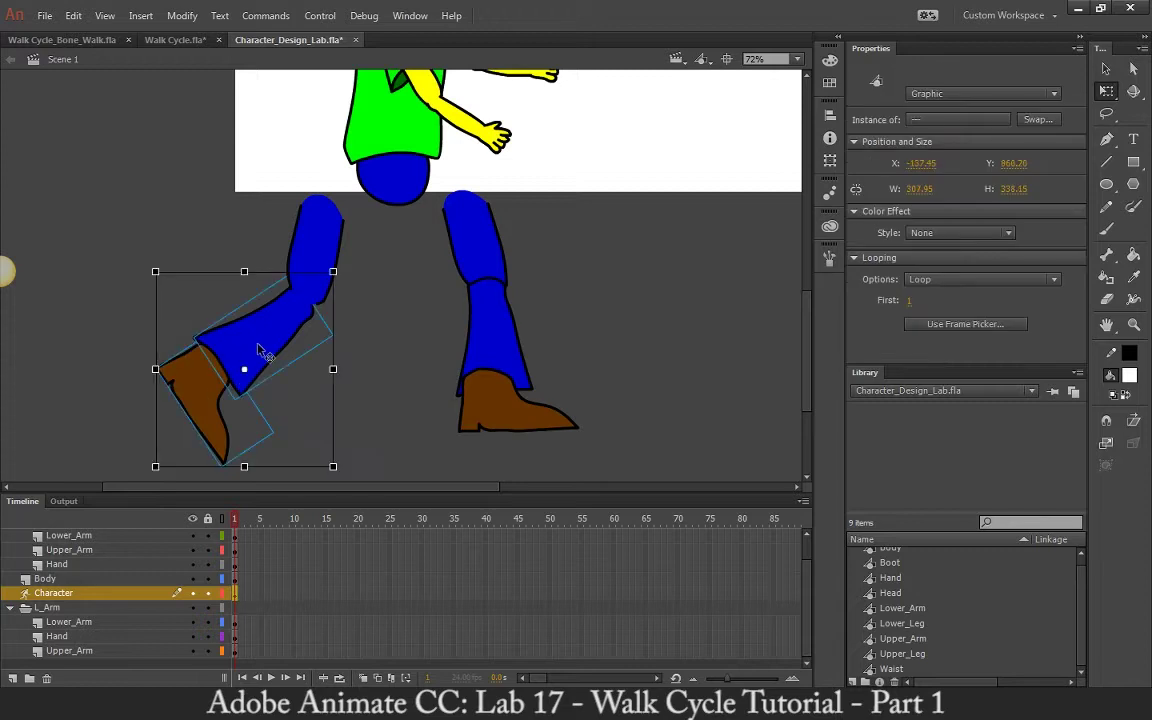
left_click_drag(248, 318, 280, 345)
left_click(419, 334)
Step: Send the right lower leg one step backward
left_click(510, 322)
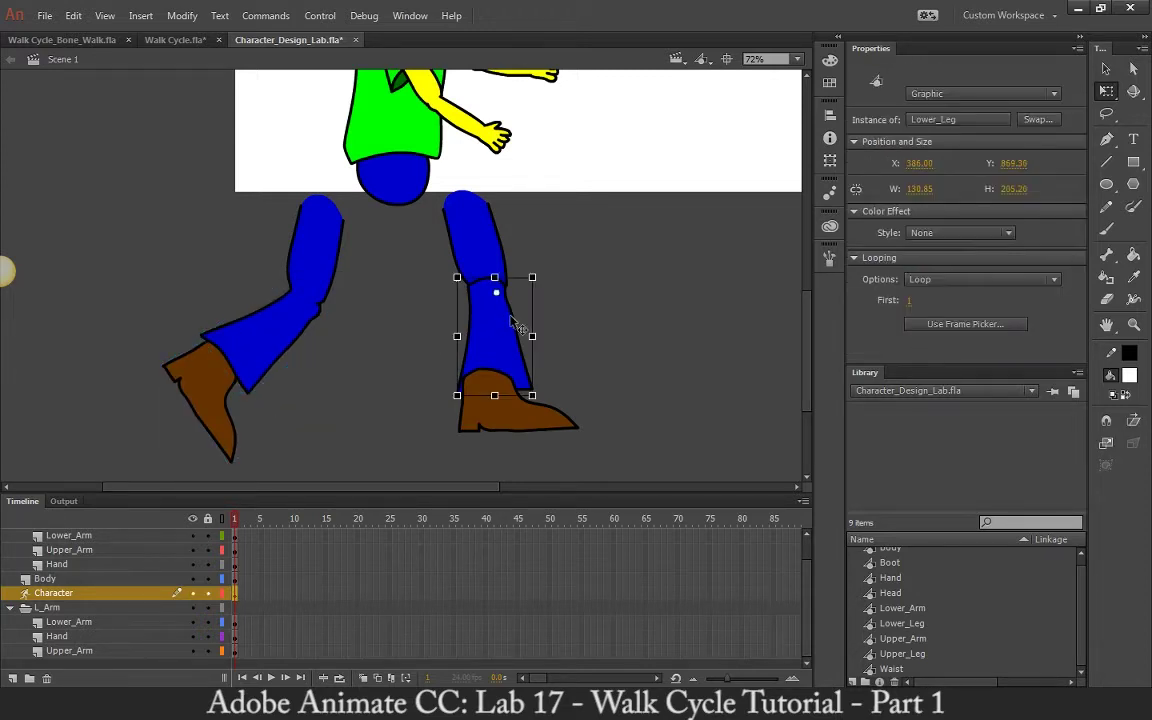
left_click(176, 15)
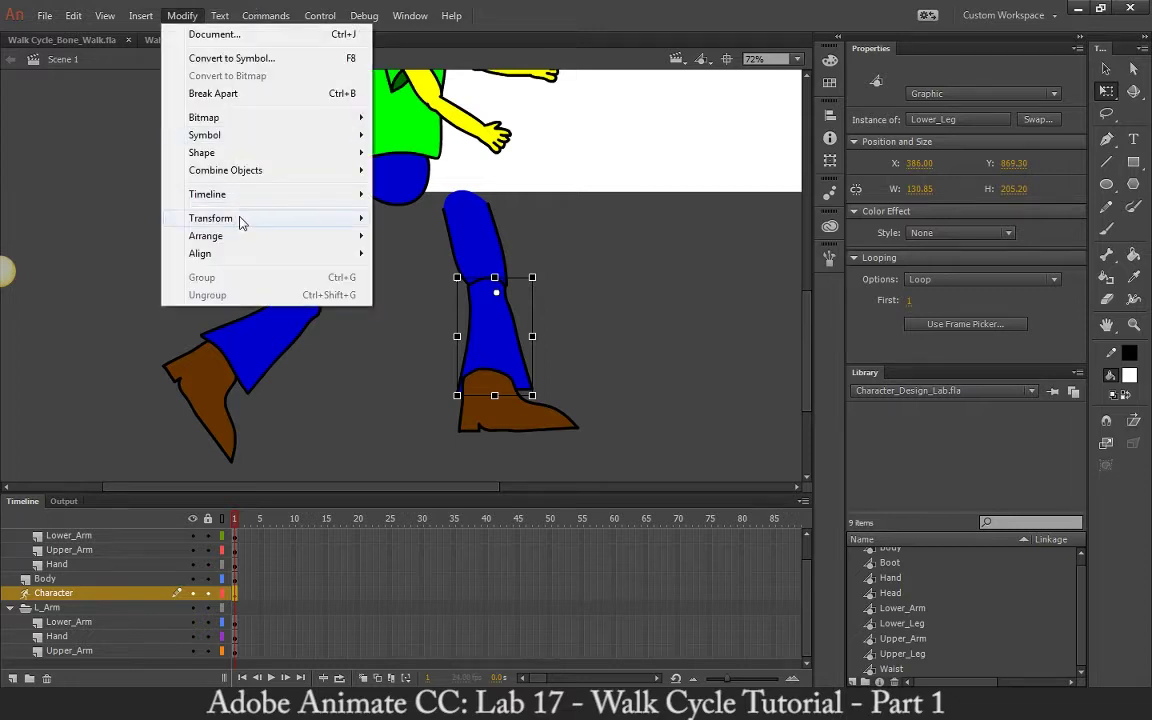
mouse_move(311, 238)
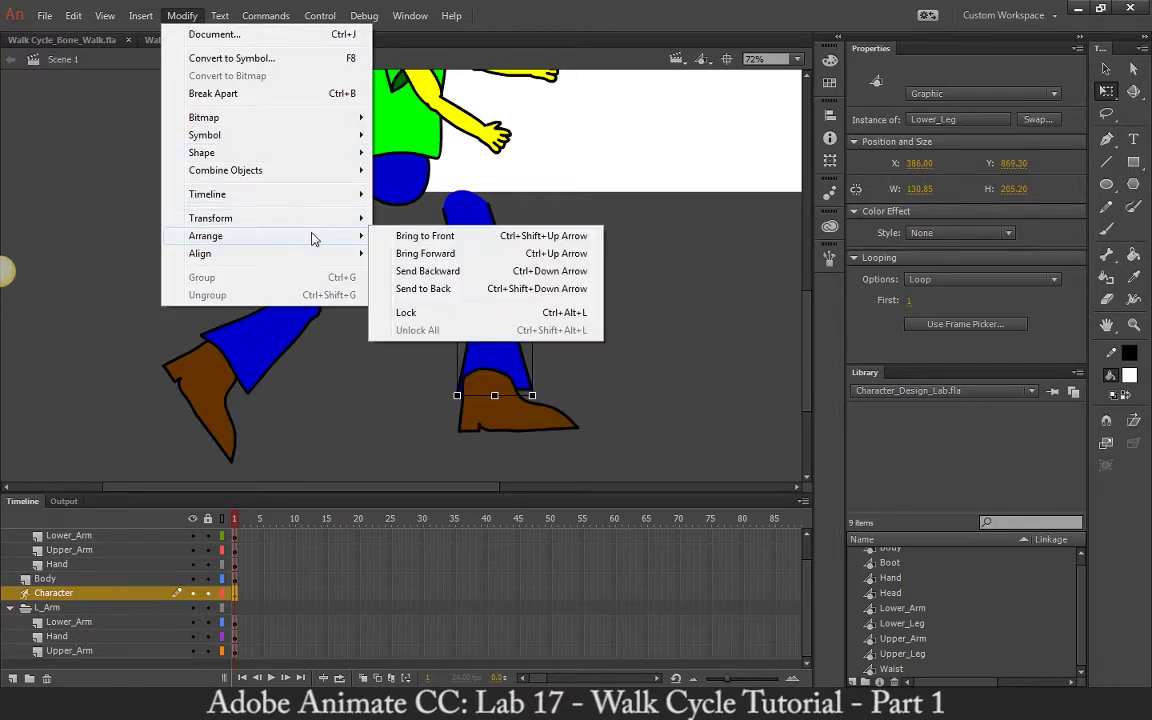
left_click(428, 271)
Step: Send the right boot behind the trouser leg
left_click(492, 386)
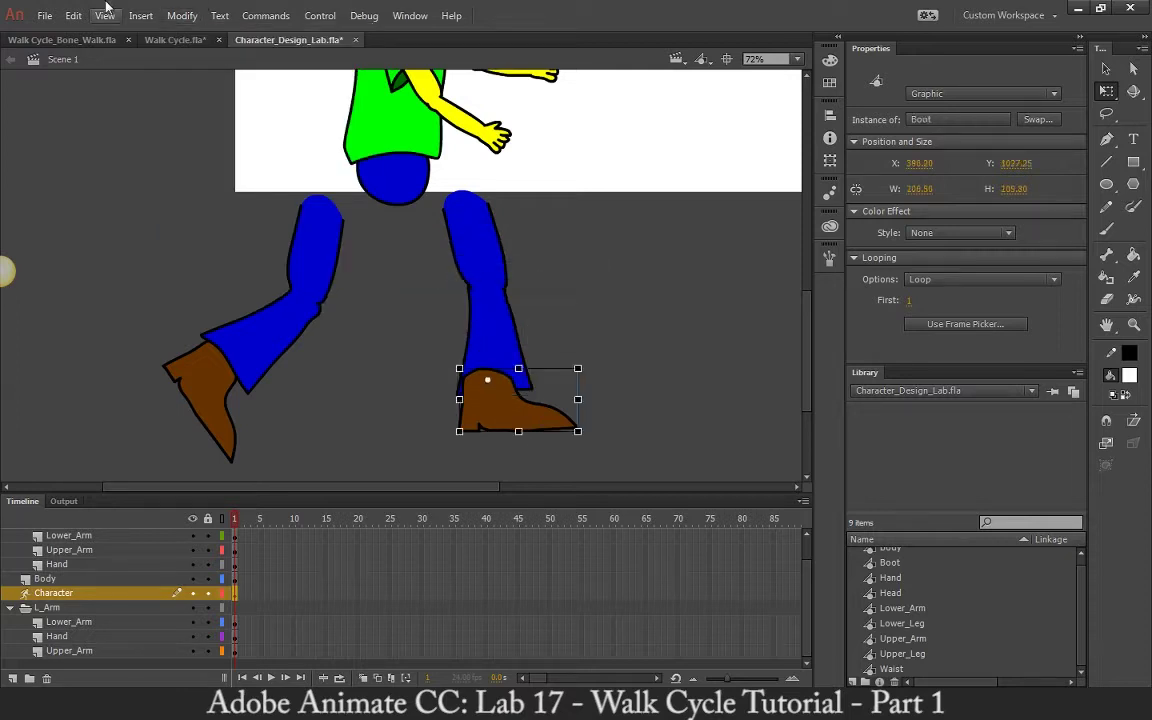
left_click(180, 16)
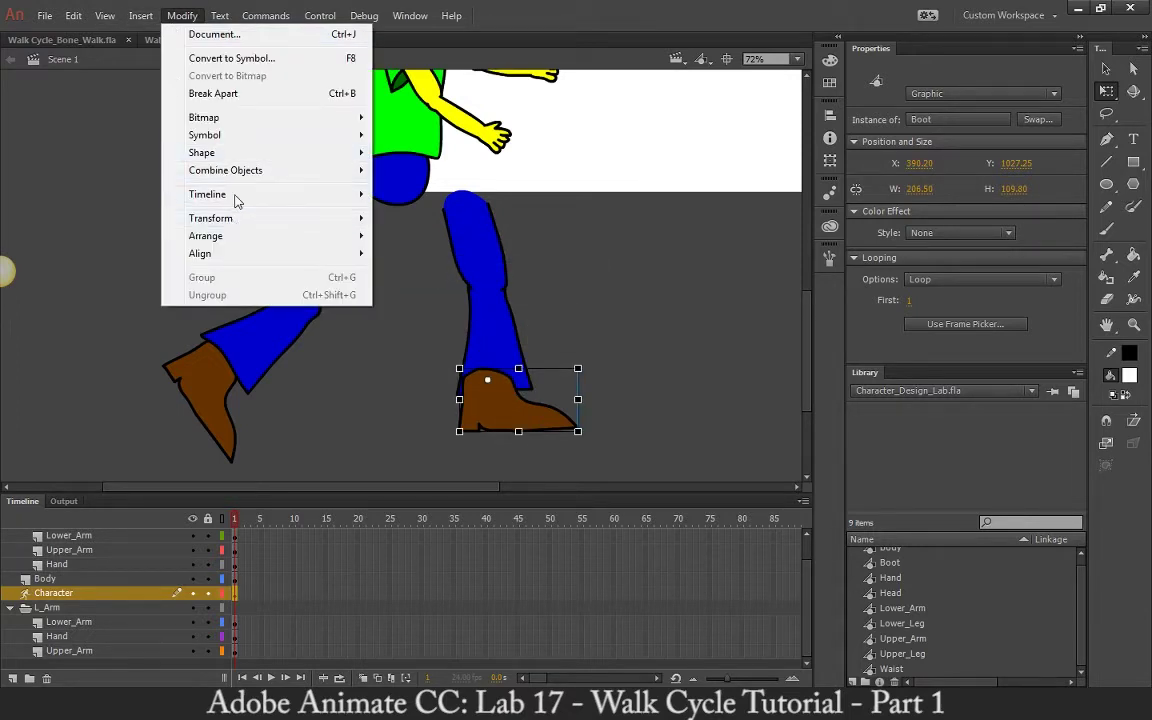
mouse_move(250, 235)
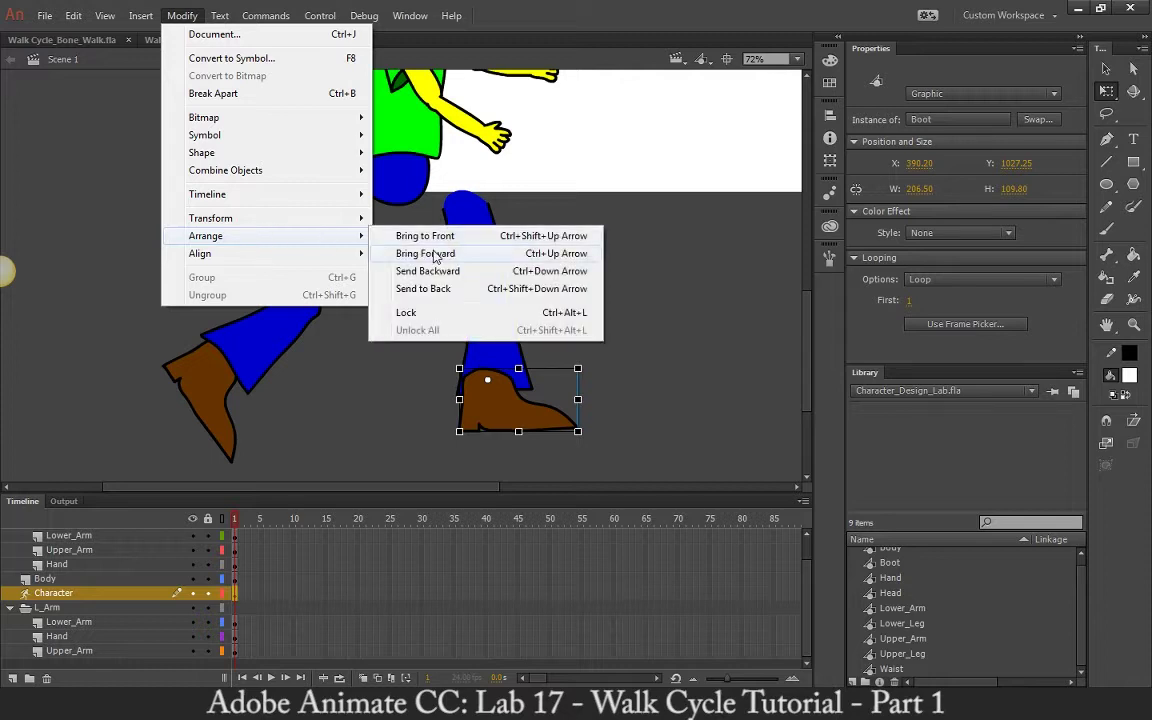
left_click(433, 287)
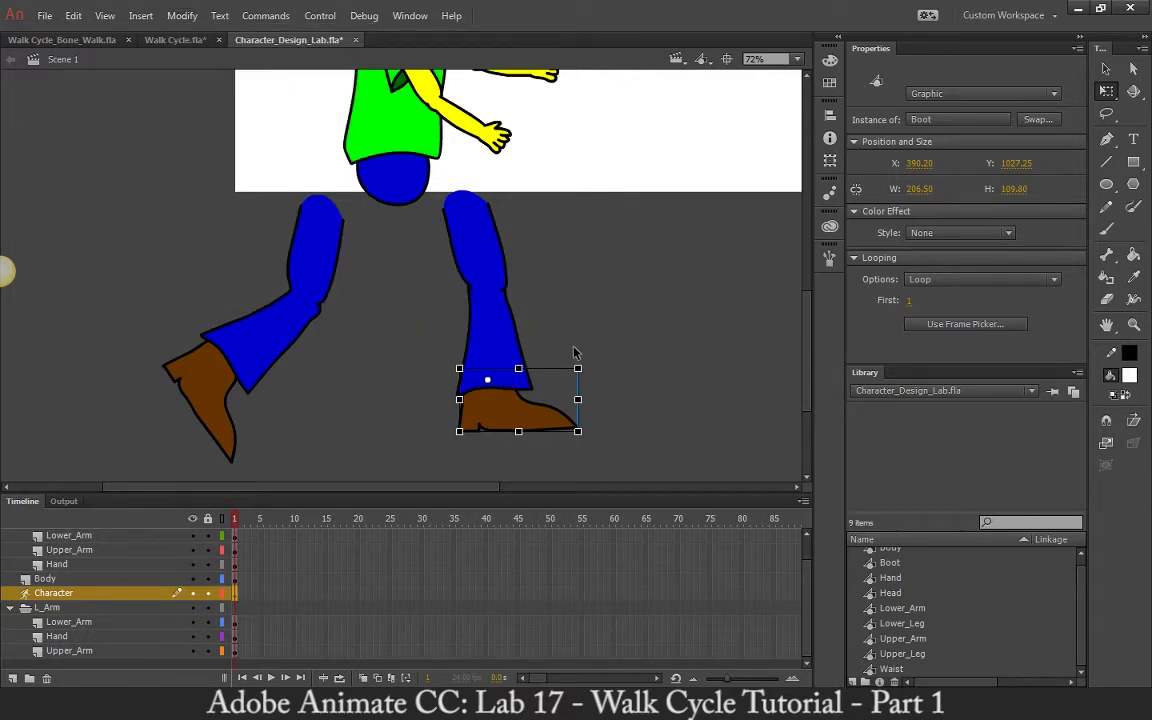
left_click(396, 272)
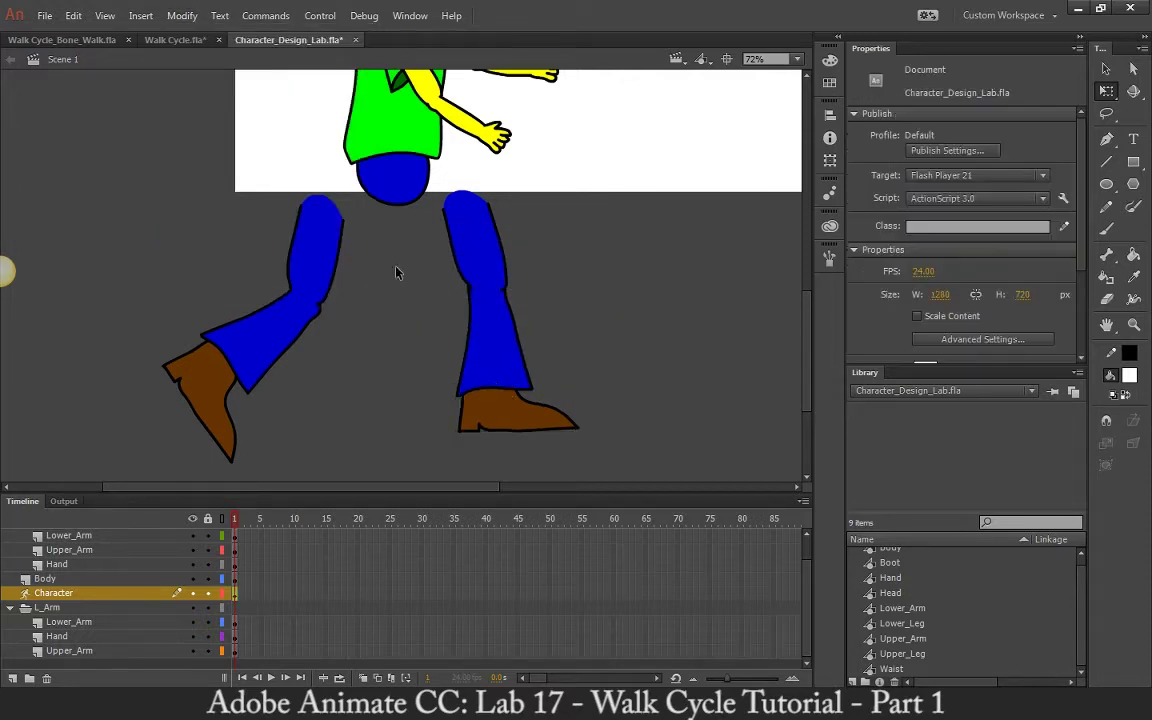
Step: Move the right leg and its boot up and to the left
left_click(480, 285)
left_click(488, 398, "shift")
left_click_drag(480, 256, 408, 234)
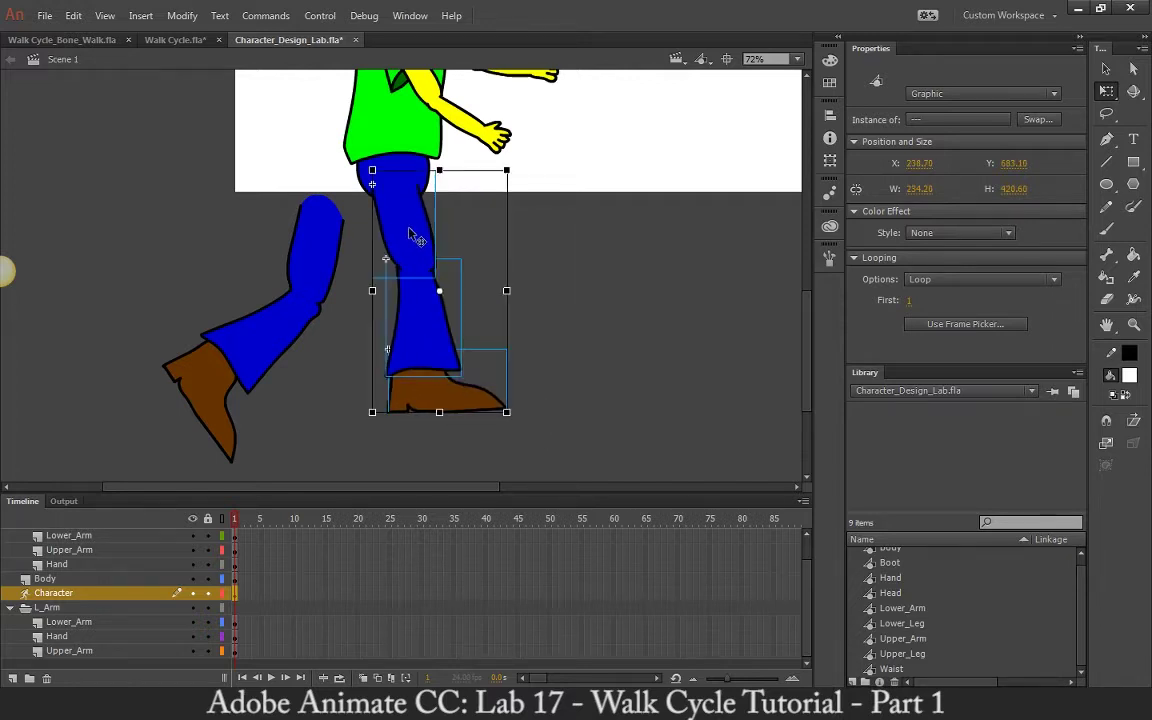
left_click(545, 232)
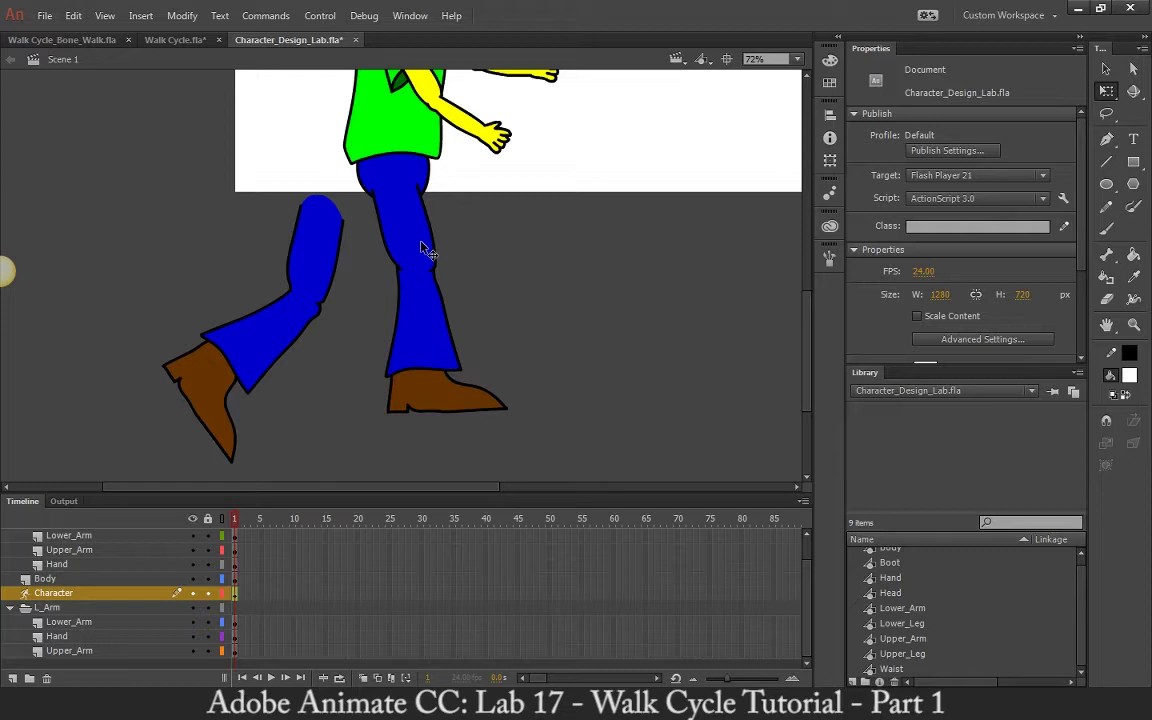
Step: Send the back thigh, lower leg and boot to the back and move them right toward the body
left_click(420, 245)
left_click(437, 175)
left_click(429, 163)
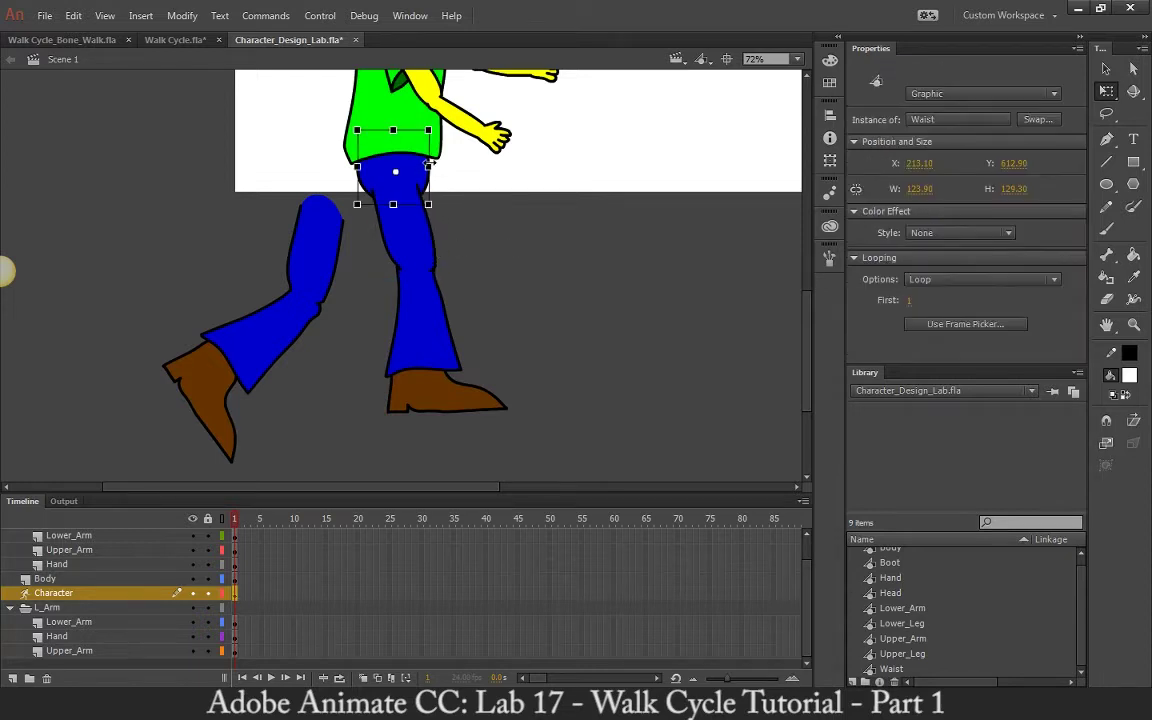
left_click(1110, 90)
left_click(504, 180)
left_click(400, 236)
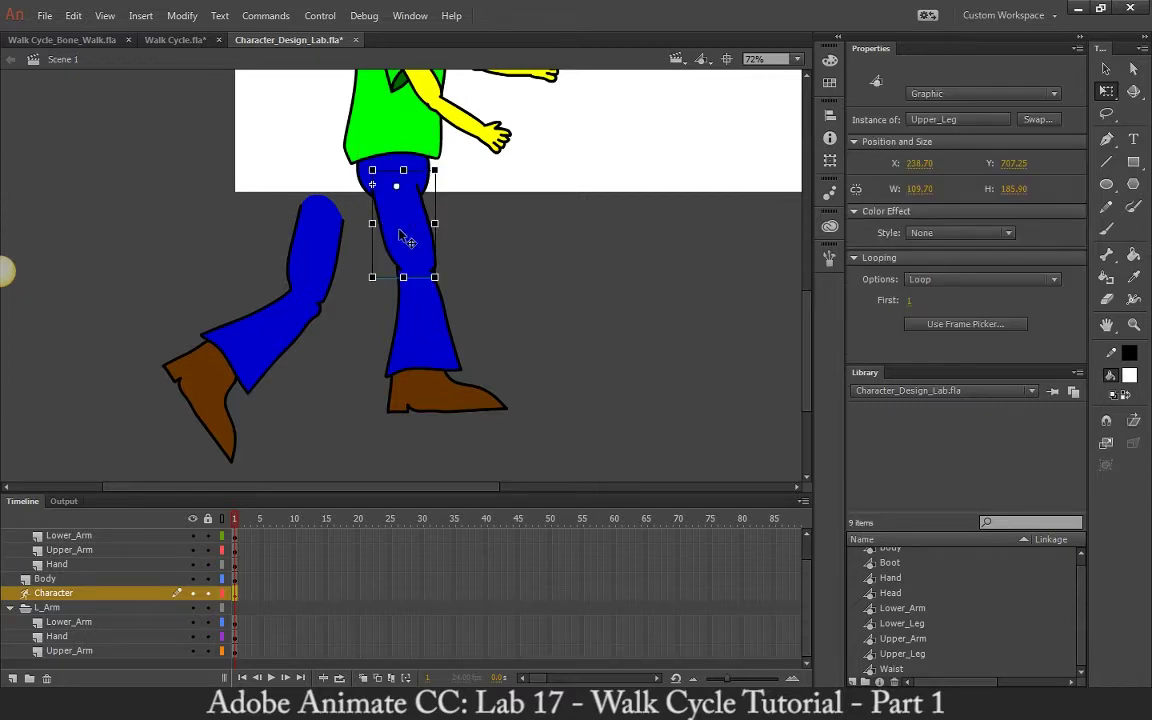
left_click(352, 278)
left_click(300, 240)
left_click(255, 340, "shift")
left_click(211, 405, "shift")
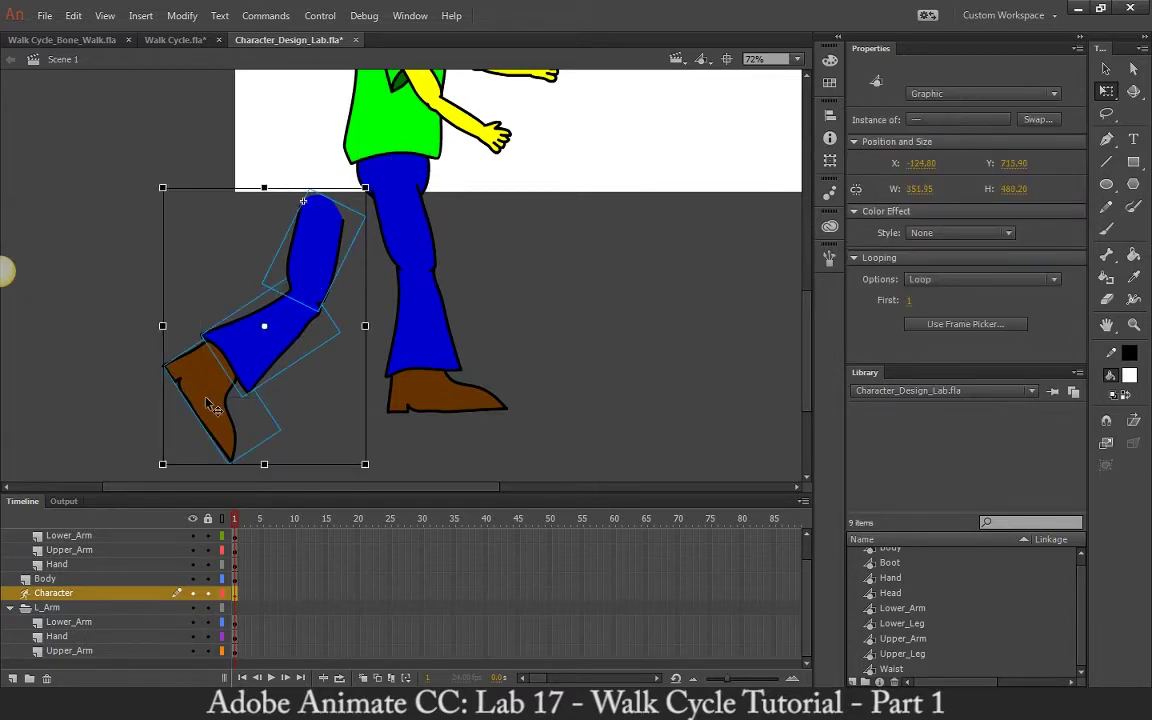
left_click(182, 15)
mouse_move(212, 249)
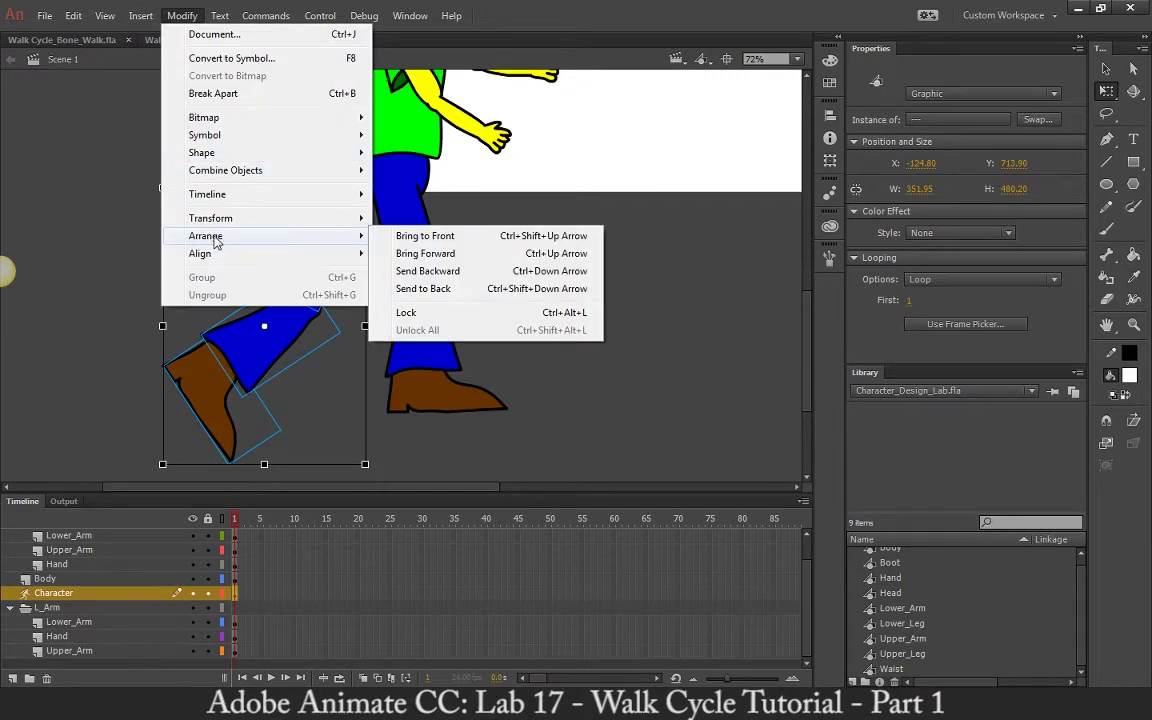
left_click(437, 288)
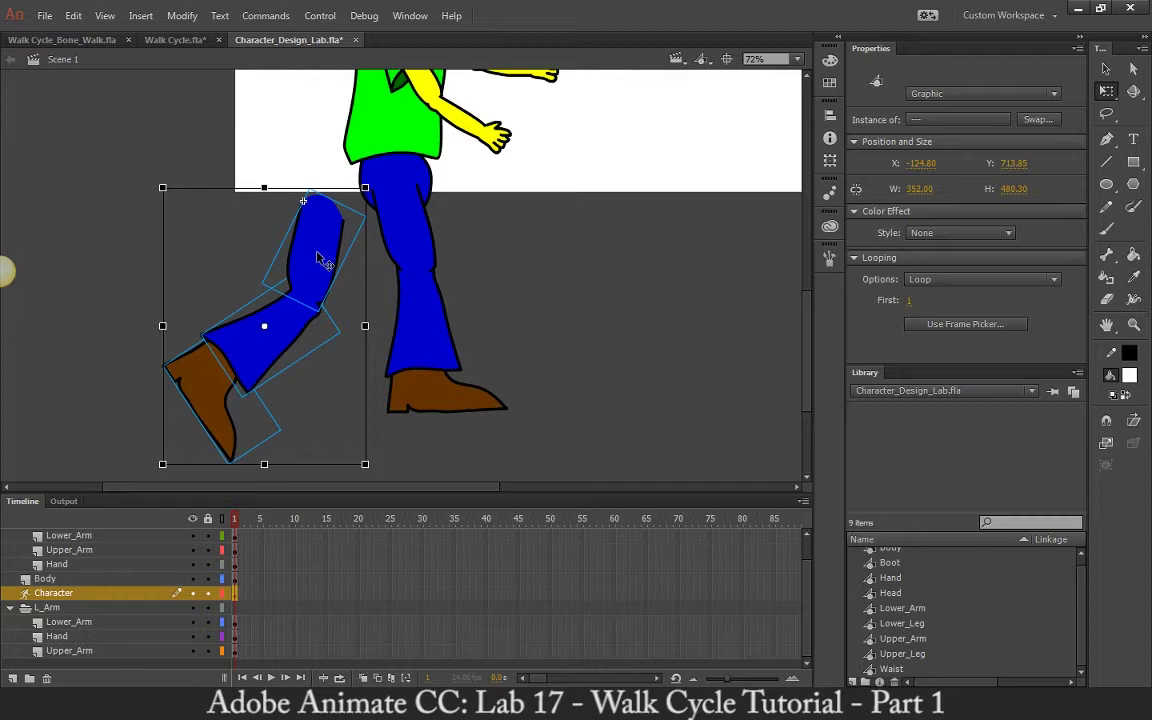
left_click_drag(316, 252, 378, 214)
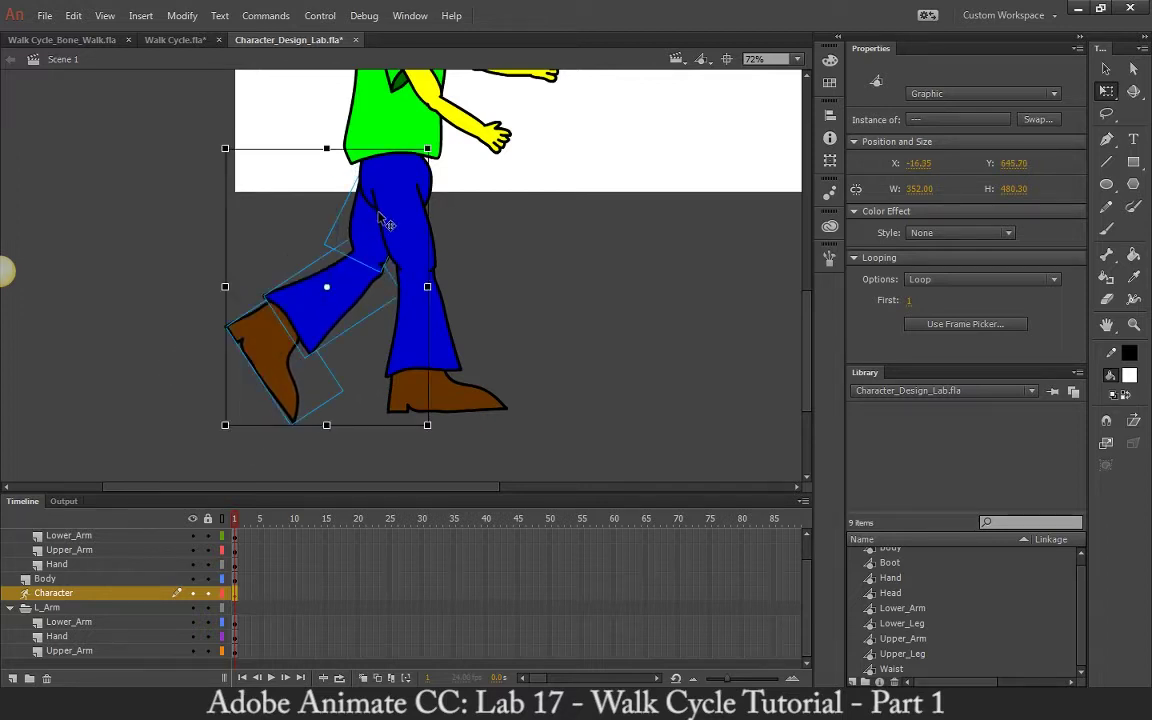
Step: Raise the Waist slightly under the shirt and nudge the back boot onto the leg's end
left_click(430, 170)
left_click(431, 181)
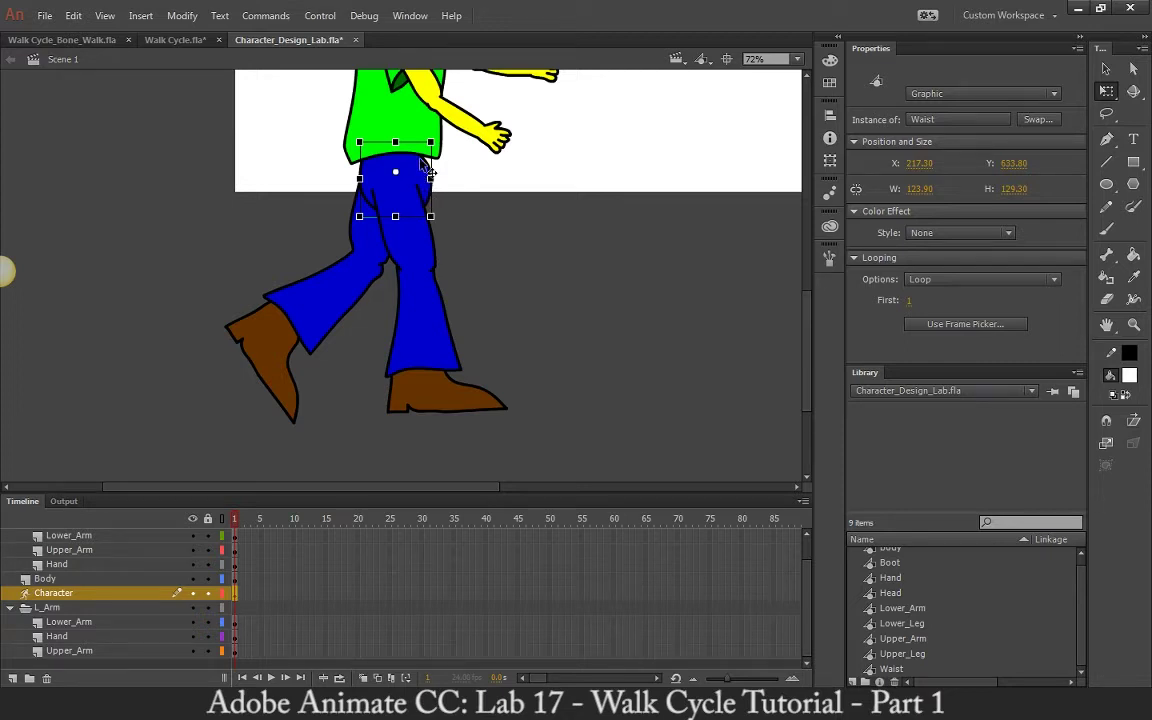
left_click_drag(427, 170, 415, 150)
left_click(324, 221)
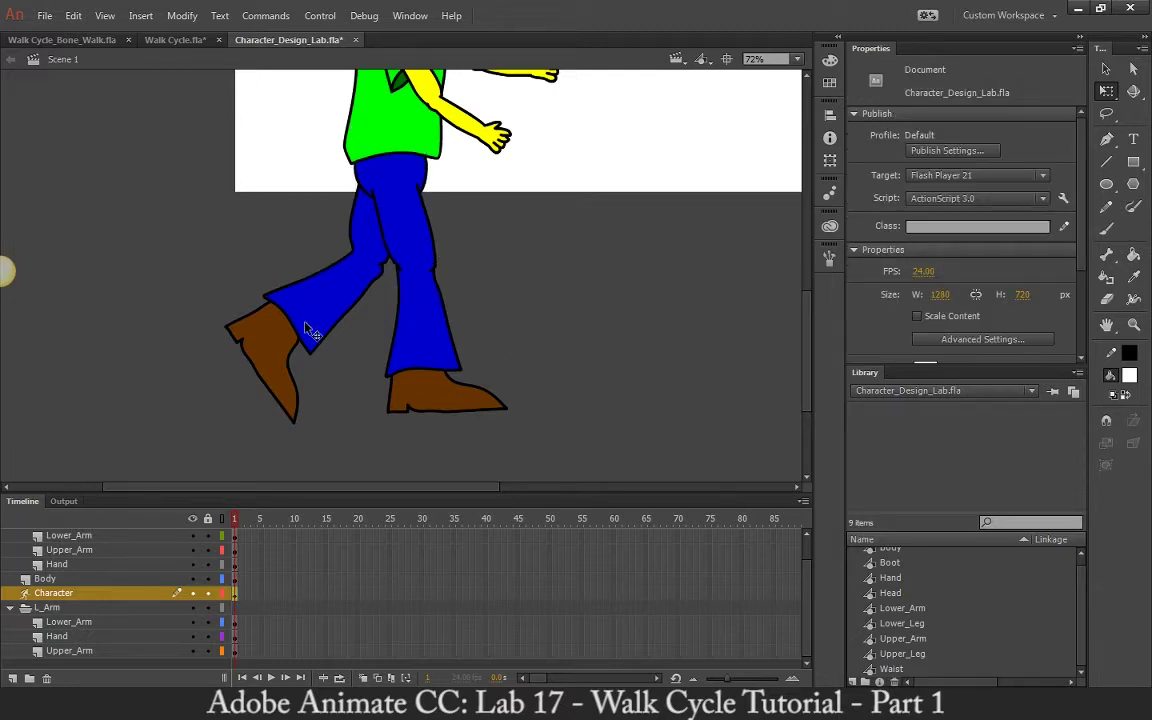
left_click_drag(270, 373, 297, 382)
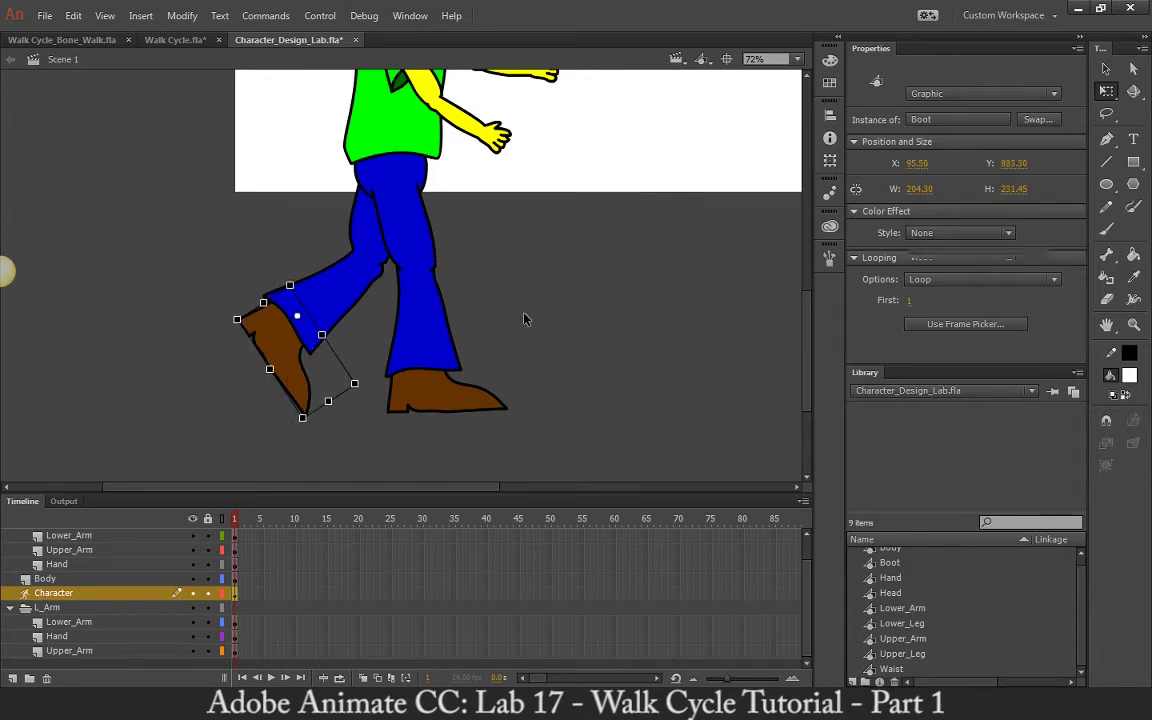
left_click(527, 319)
Step: Bend the front knee forward and swing the back foot backward through the leg bones
left_click(1108, 69)
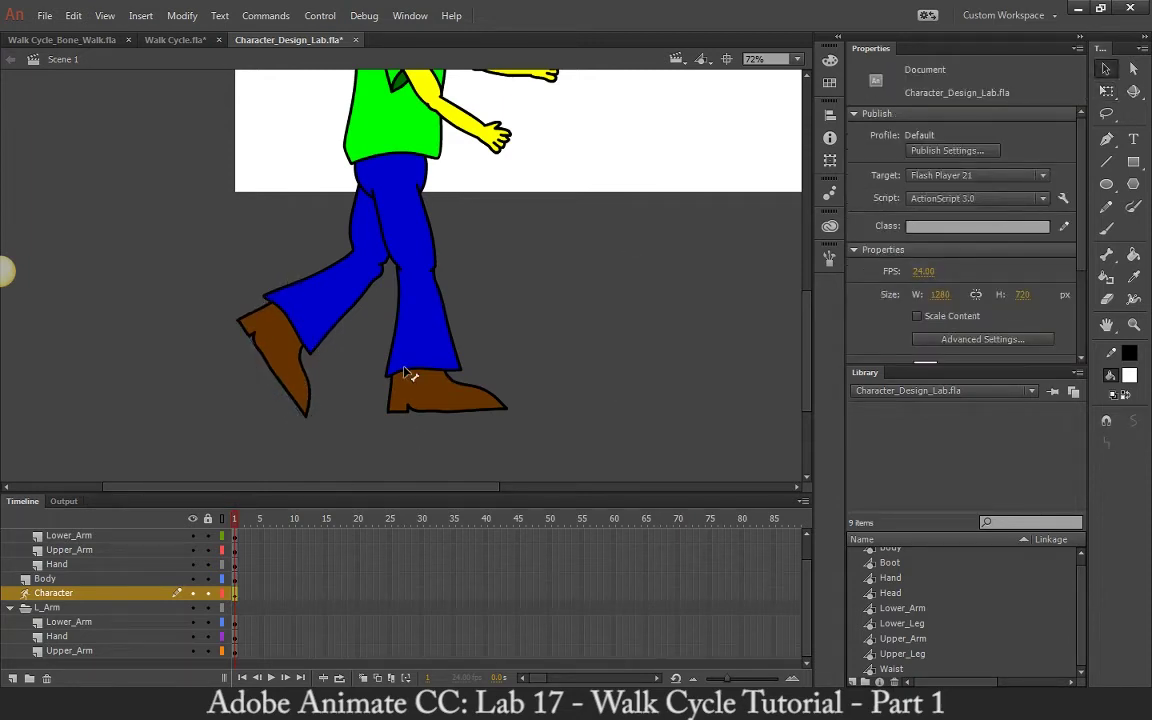
left_click(426, 362)
mouse_move(424, 372)
left_mouse_down()
mouse_move(440, 378)
mouse_move(576, 301)
mouse_move(468, 330)
mouse_move(497, 312)
mouse_move(437, 391)
mouse_move(420, 383)
mouse_move(437, 386)
mouse_move(437, 410)
mouse_move(592, 388)
mouse_move(422, 386)
left_mouse_up()
left_click_drag(316, 317, 277, 289)
Step: Move the front arm off to the body's left and the other arm up and right
scroll(522, 296, "up", 4)
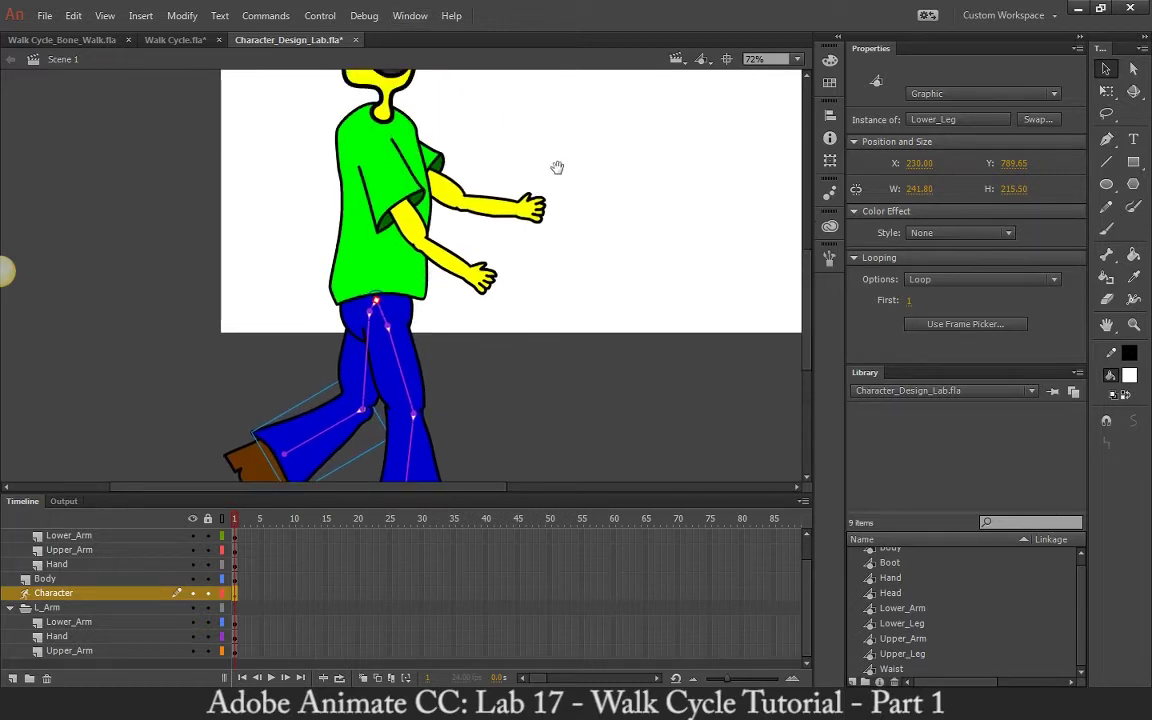
left_click_drag(557, 167, 586, 223)
left_click(398, 240)
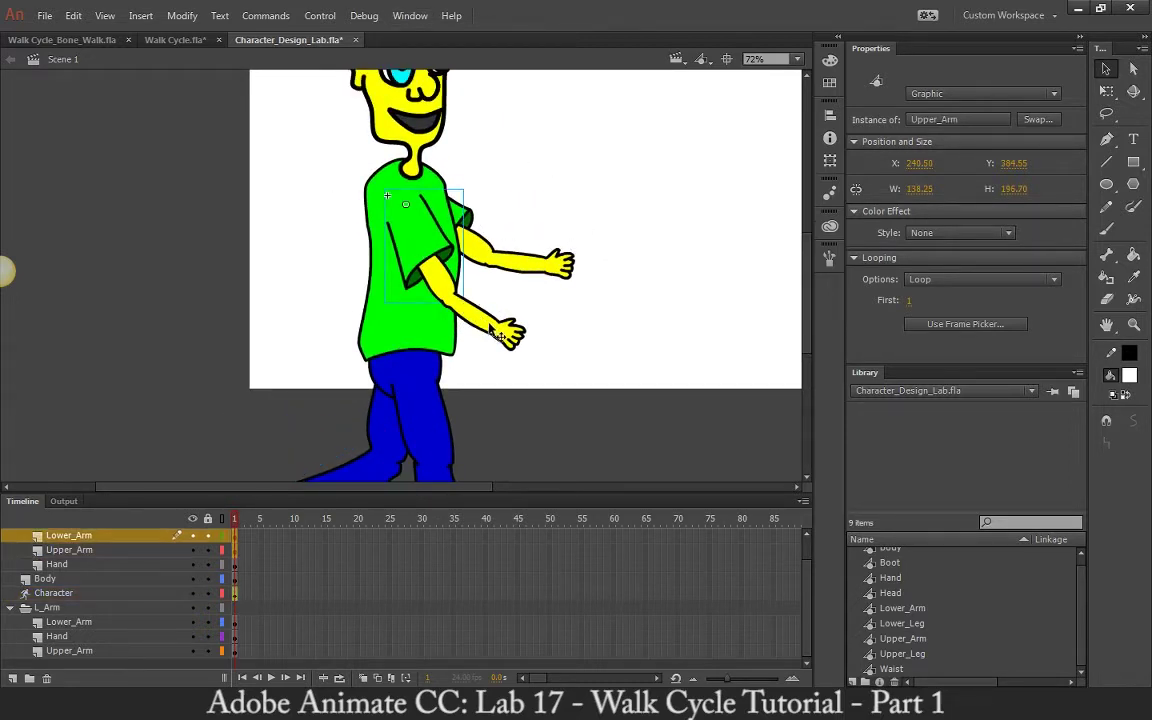
left_click(500, 333, "shift")
left_click_drag(500, 336, 265, 343)
left_click(468, 240)
left_click(505, 252, "shift")
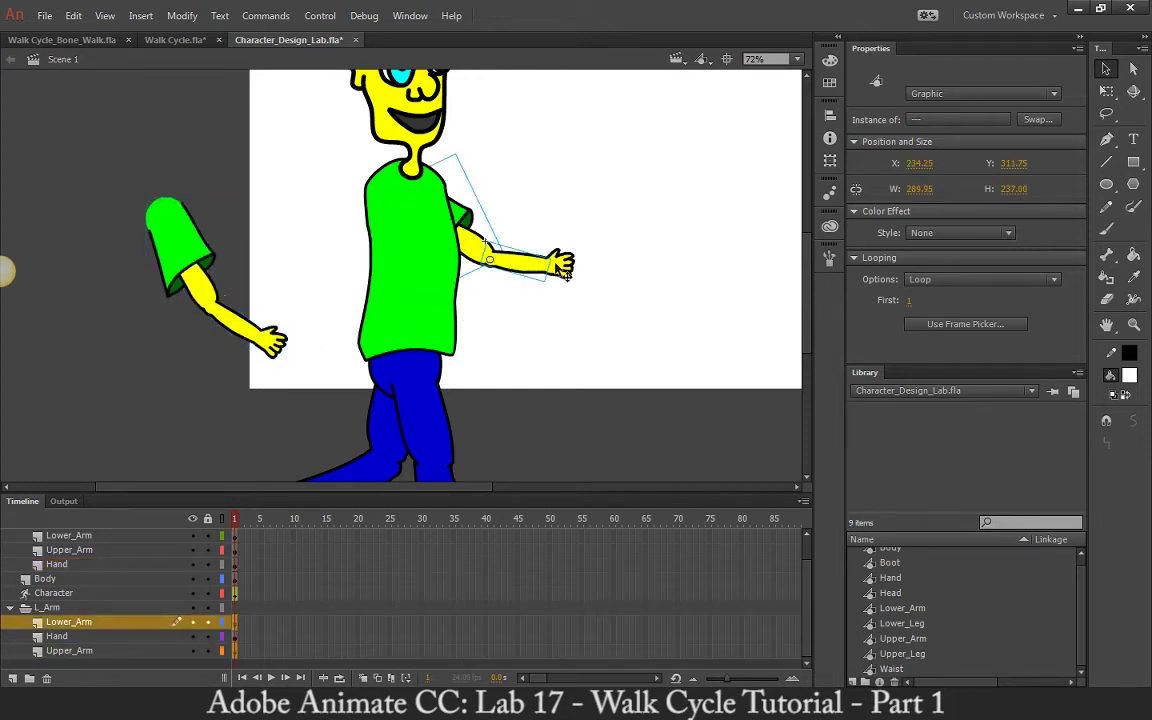
left_click(552, 264, "shift")
left_click_drag(545, 267, 650, 260)
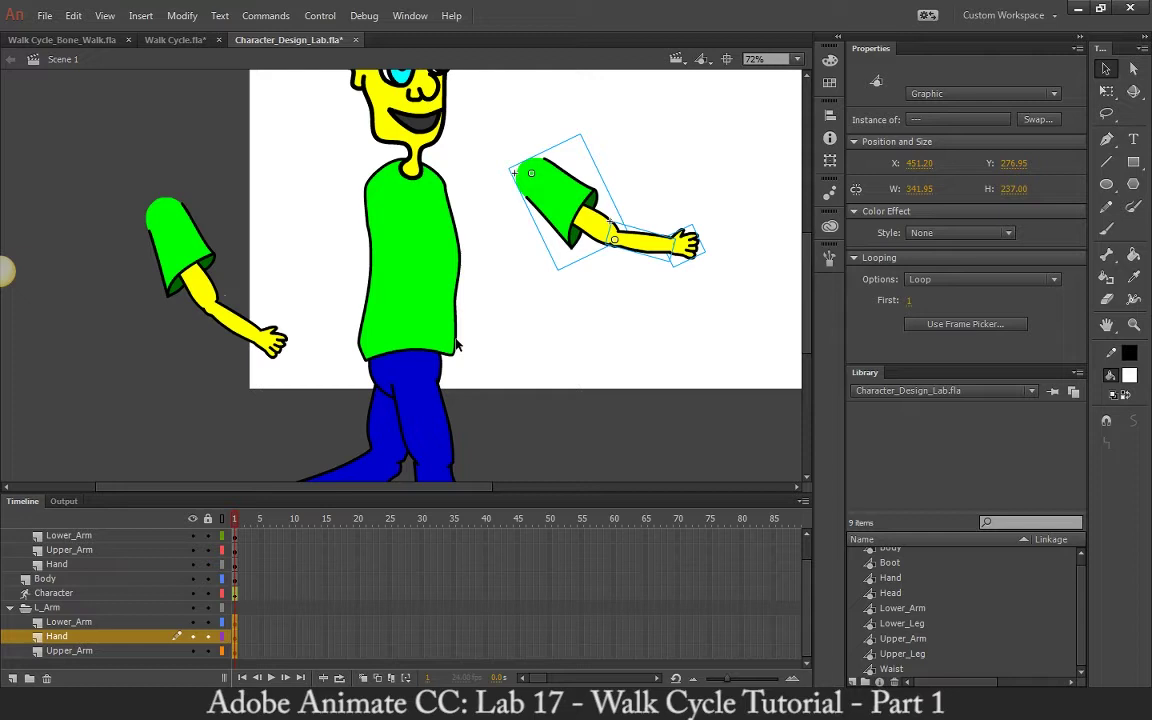
left_click(602, 299)
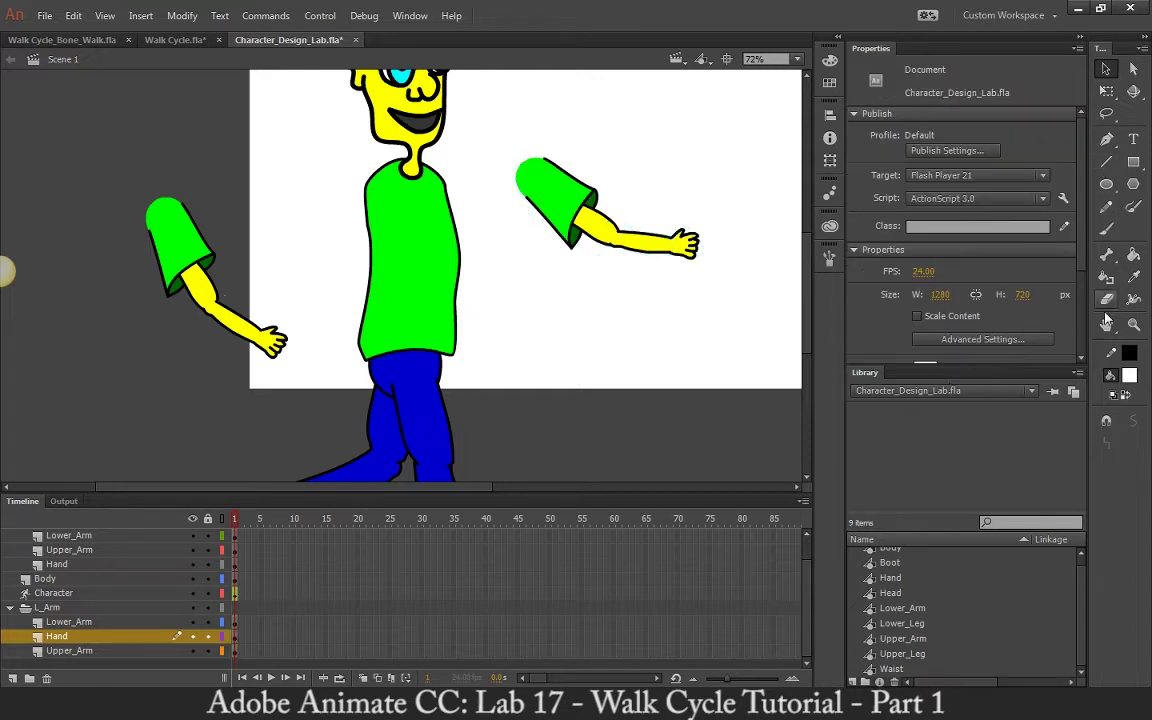
Step: Draw bones from the torso joint to the left arm and the right arm
left_click(1106, 256)
left_click(427, 375)
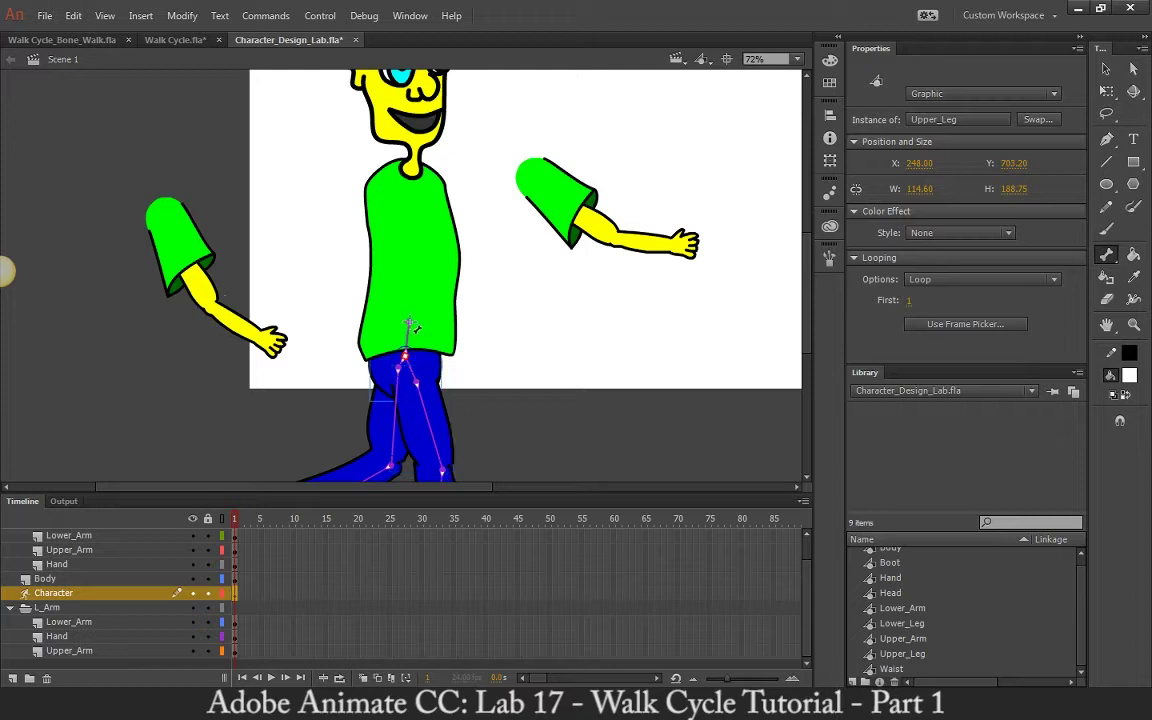
left_click(407, 330)
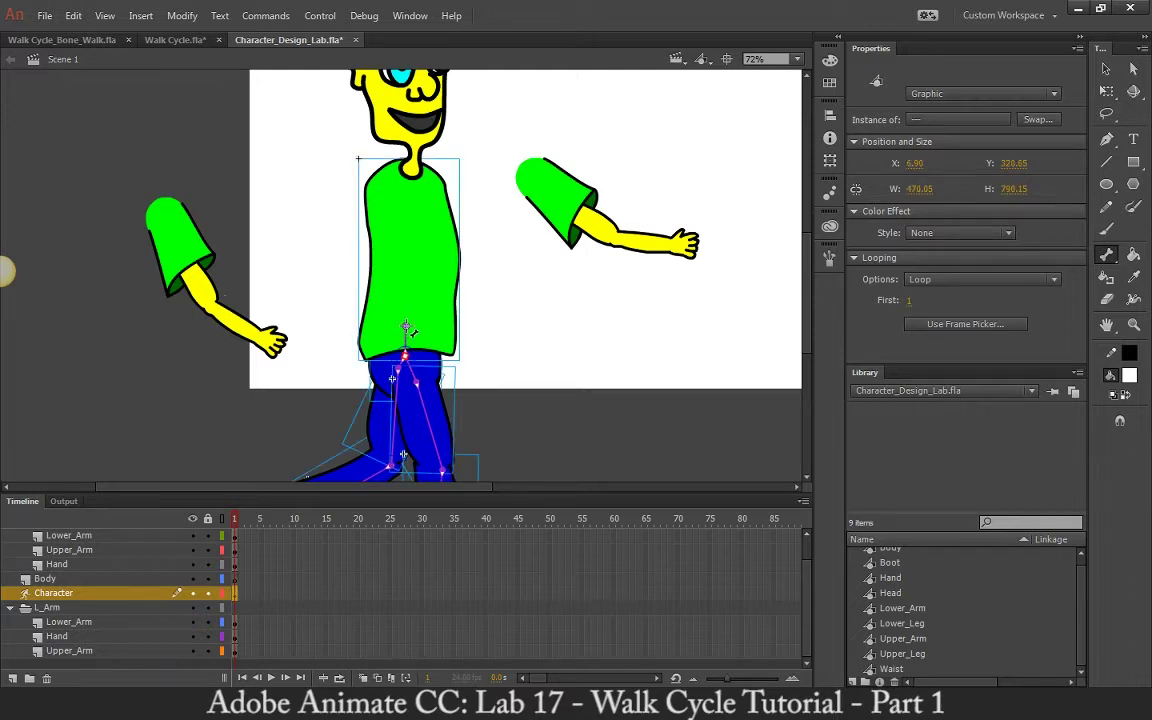
left_click_drag(406, 327, 258, 338)
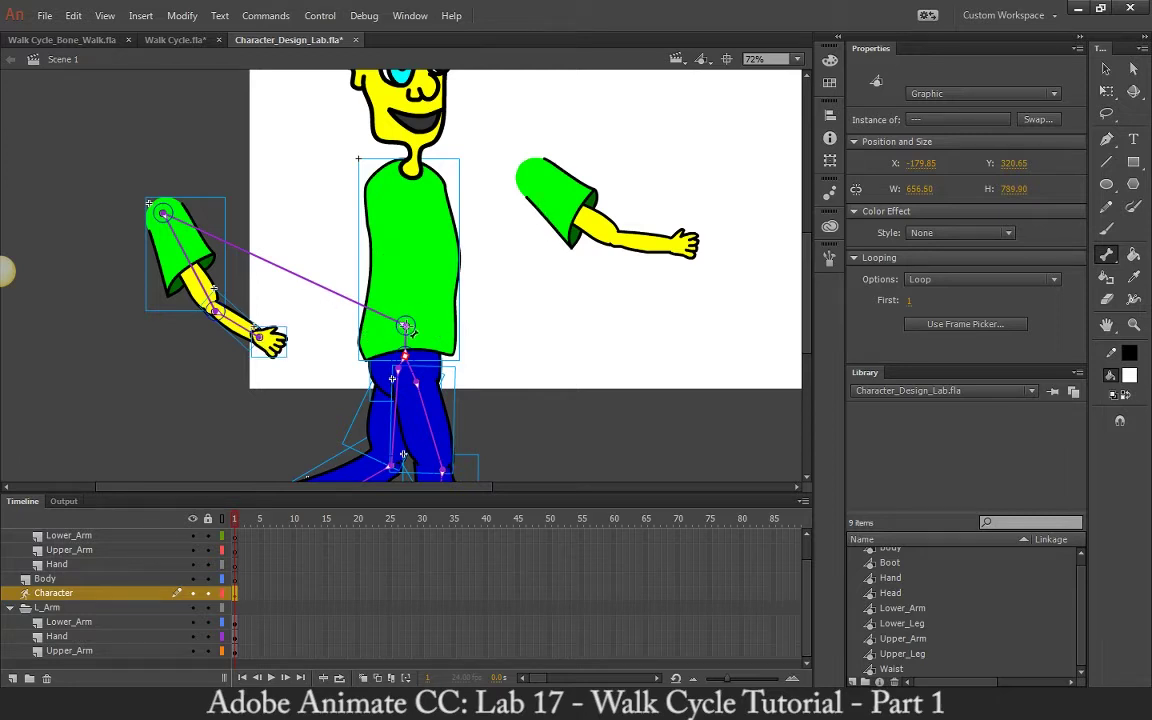
left_click_drag(405, 325, 672, 242)
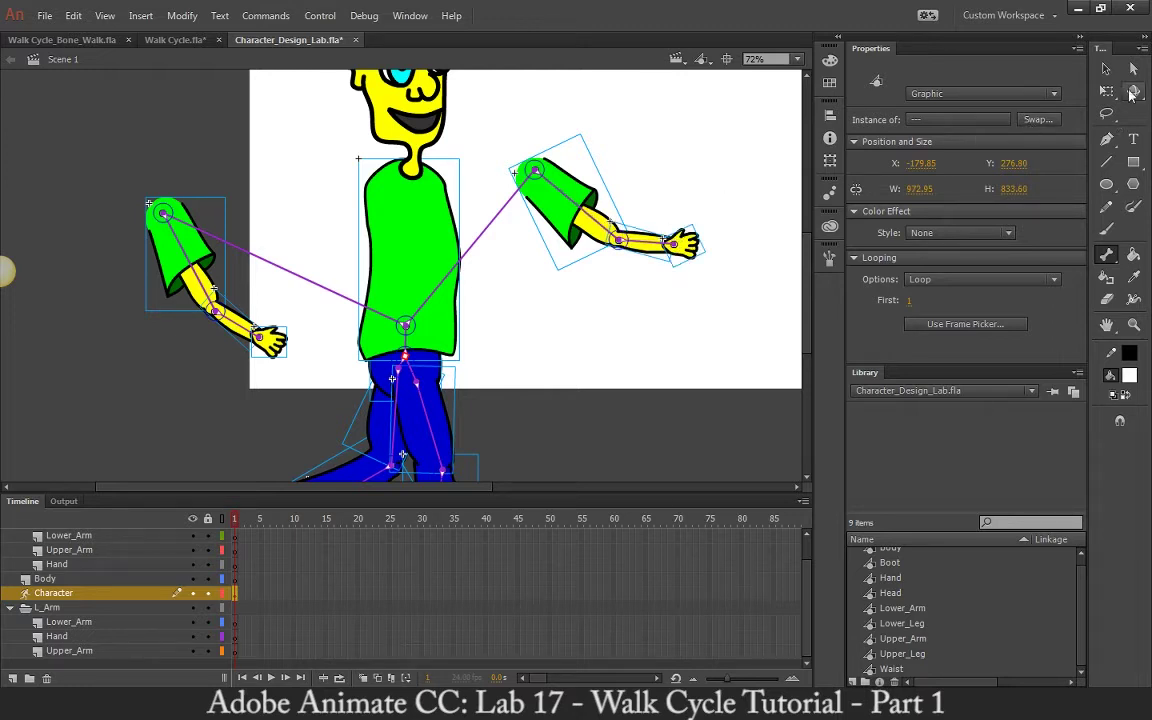
Step: Send the left hand one stacking level backward
key("v")
left_click(236, 295)
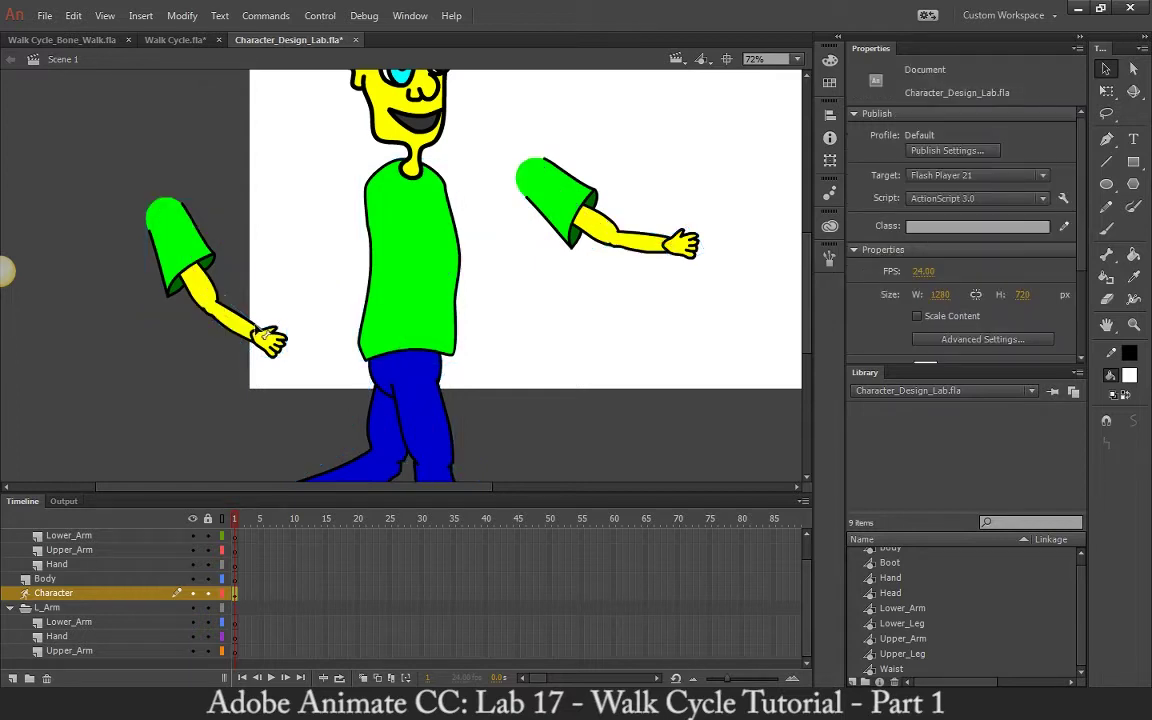
left_click(1106, 91)
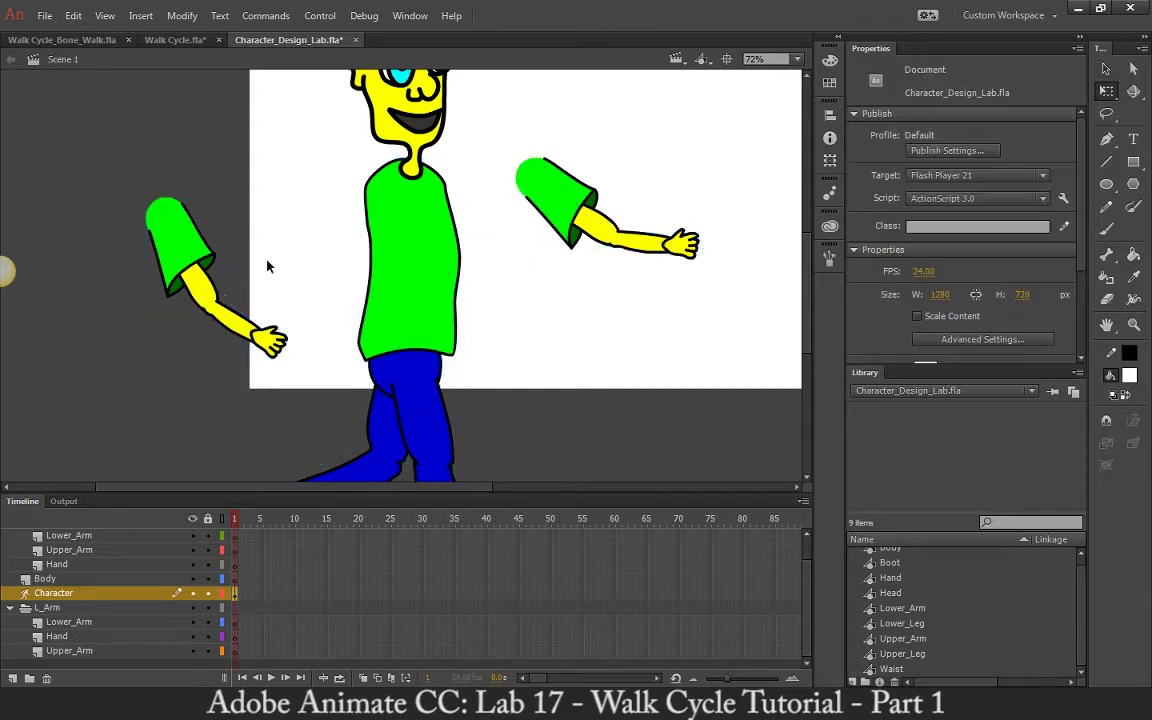
left_click(240, 333)
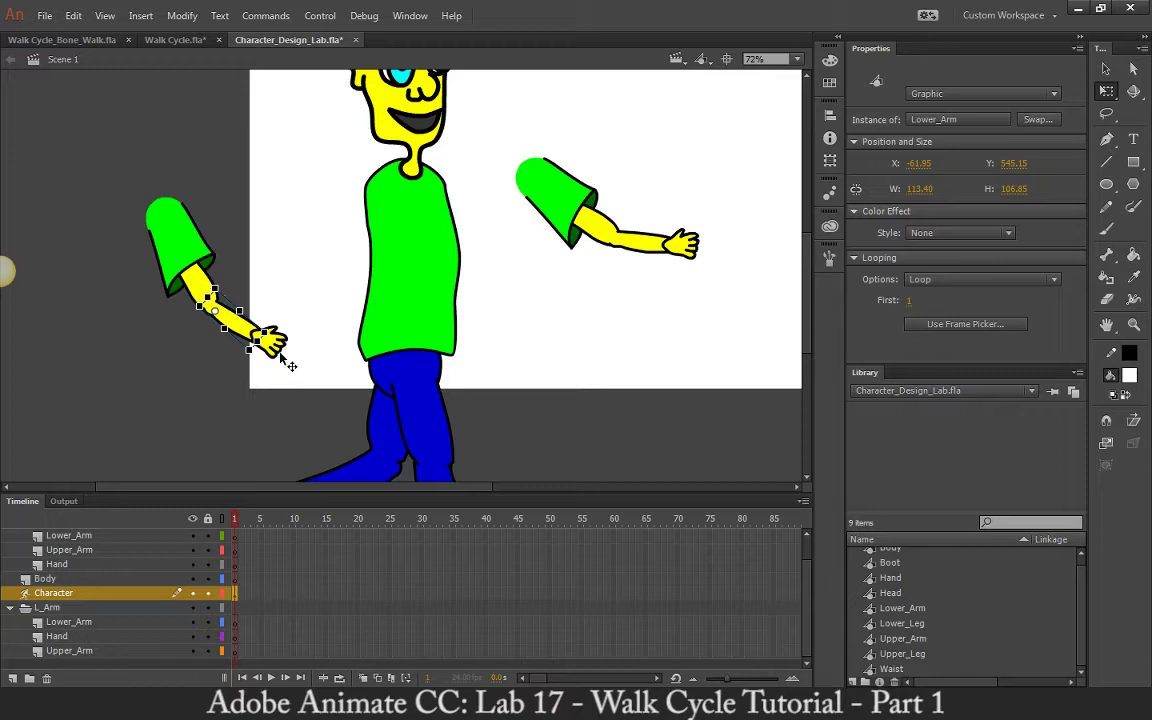
left_click(272, 344)
left_click(182, 15)
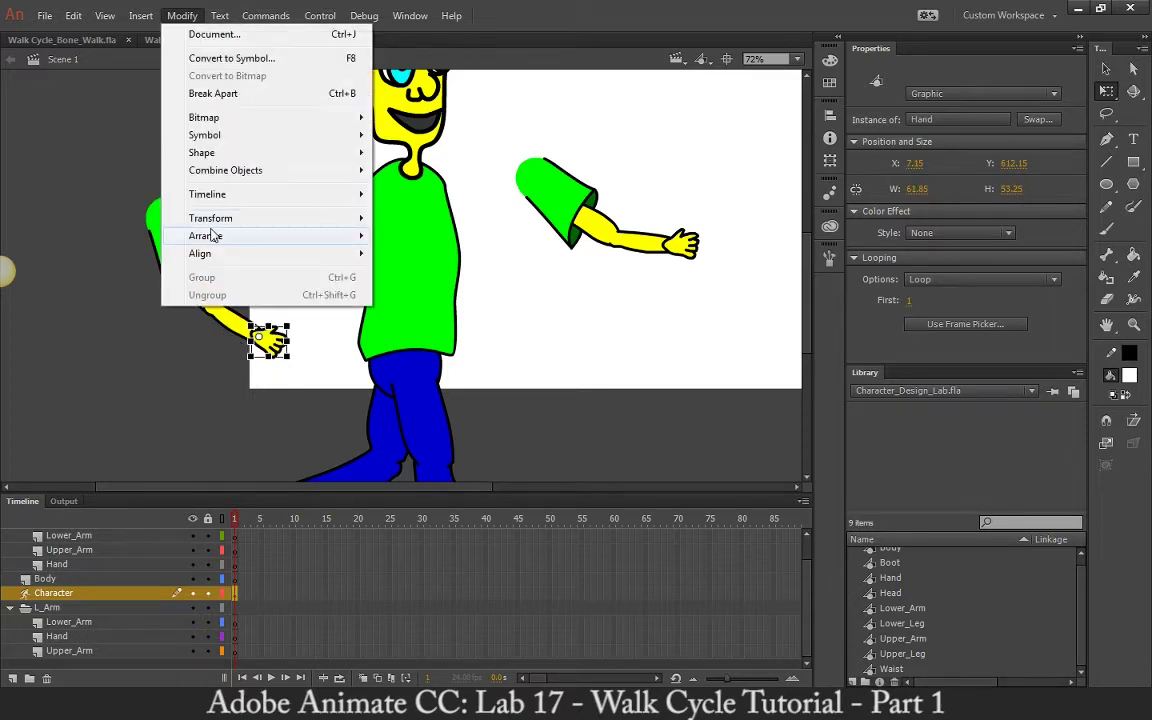
mouse_move(210, 236)
left_click(410, 266)
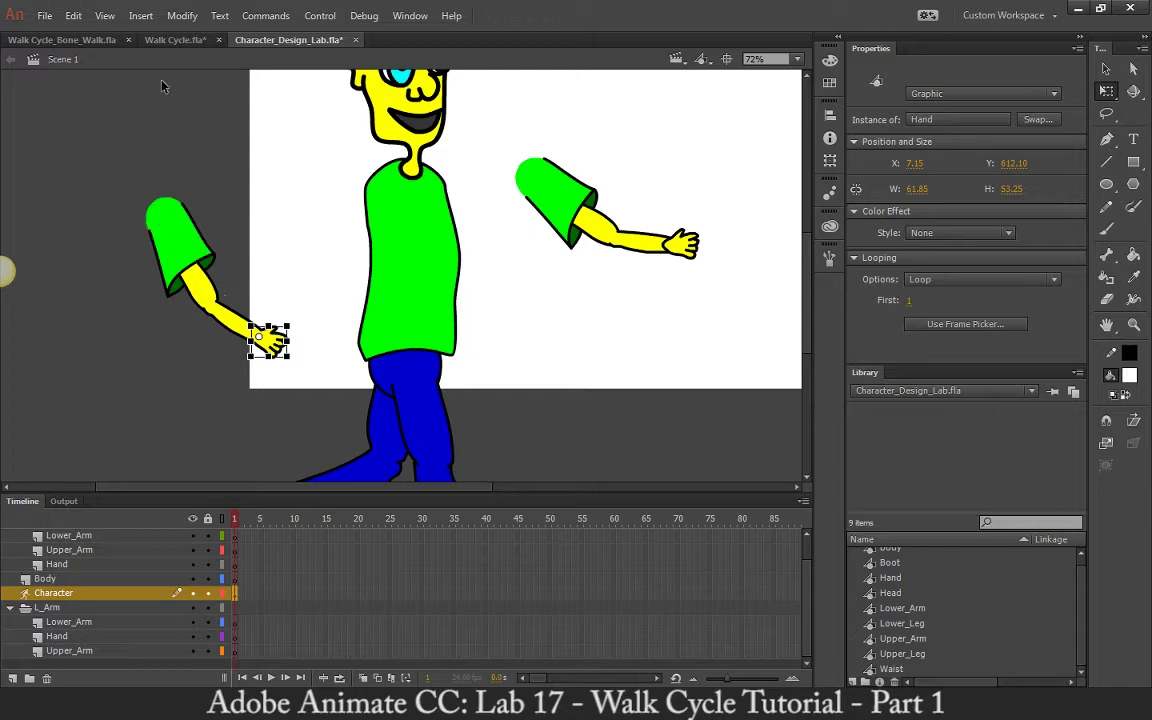
left_click(225, 186)
Step: Move the whole left arm, including upper arm, lower arm and hand, onto the character's body
left_click(160, 210)
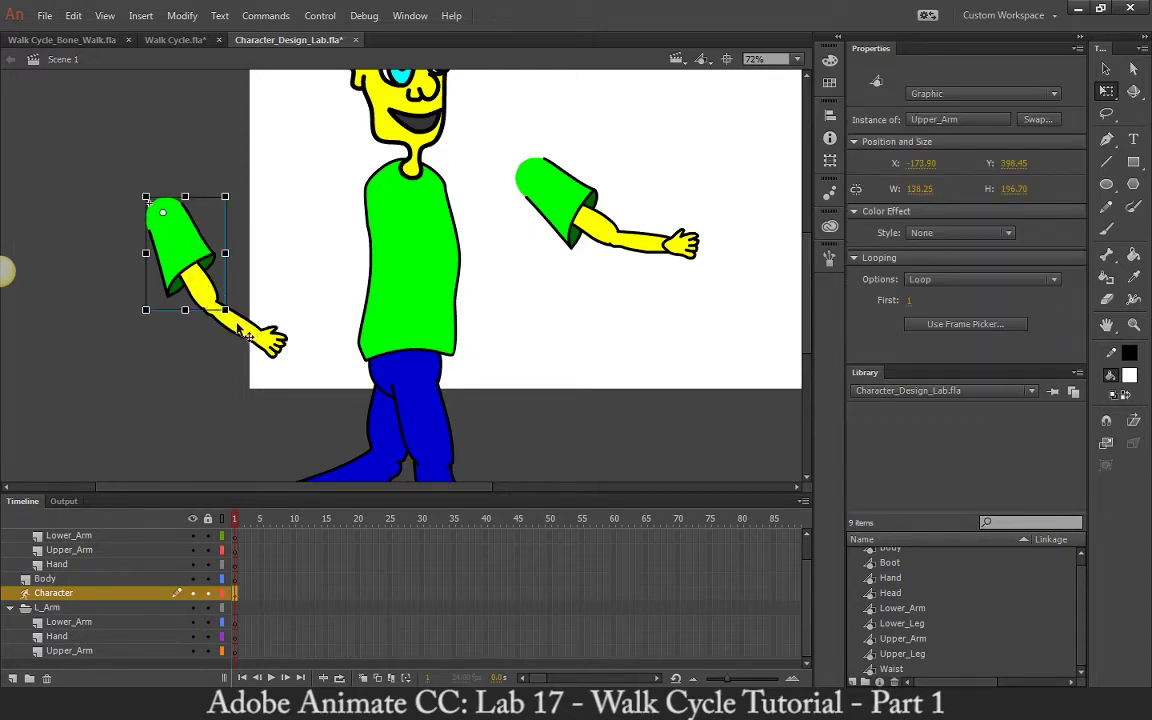
left_click(256, 340, "shift")
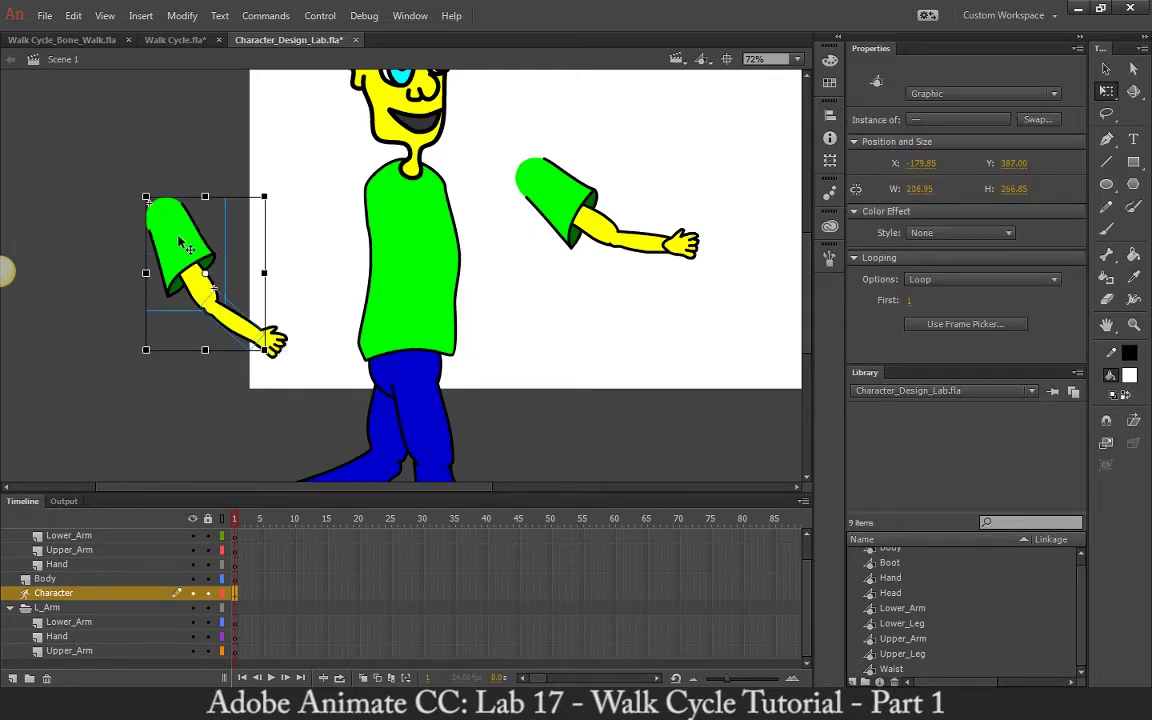
left_click_drag(181, 243, 291, 221)
key("ctrl+z")
left_click(266, 328, "shift")
left_click_drag(190, 247, 383, 234)
Step: Bring the front arm's hand up one stacking level with Bring Forward
left_click(576, 330)
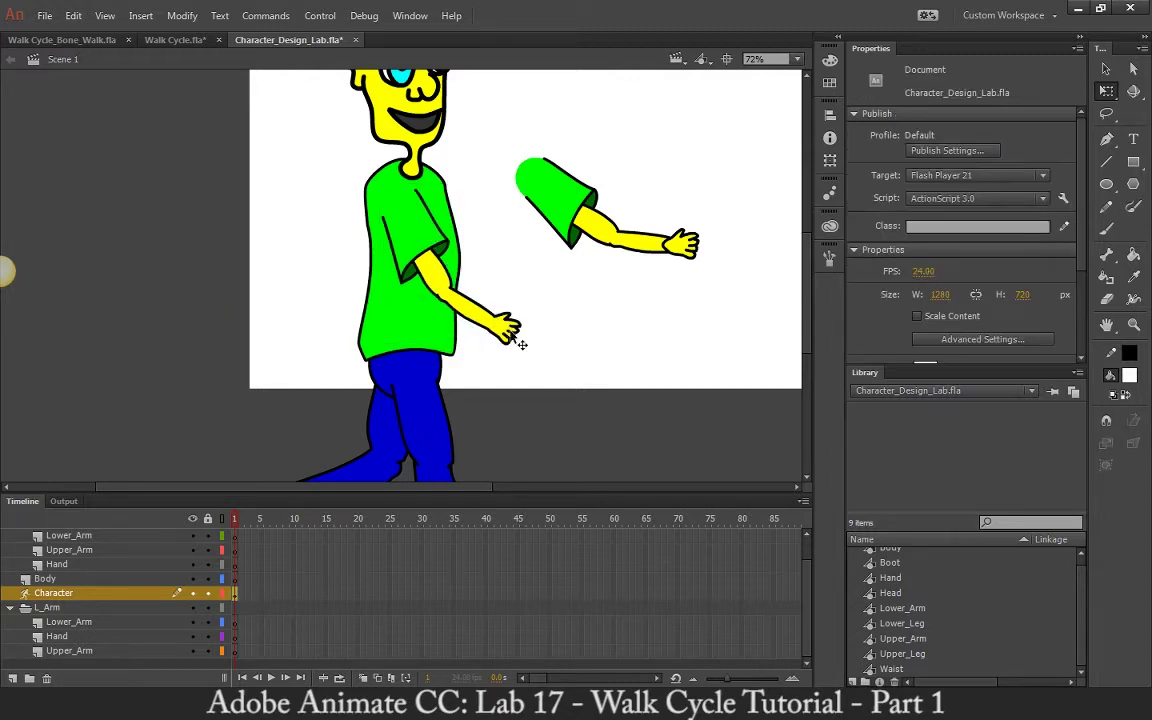
left_click(502, 328)
left_click(182, 15)
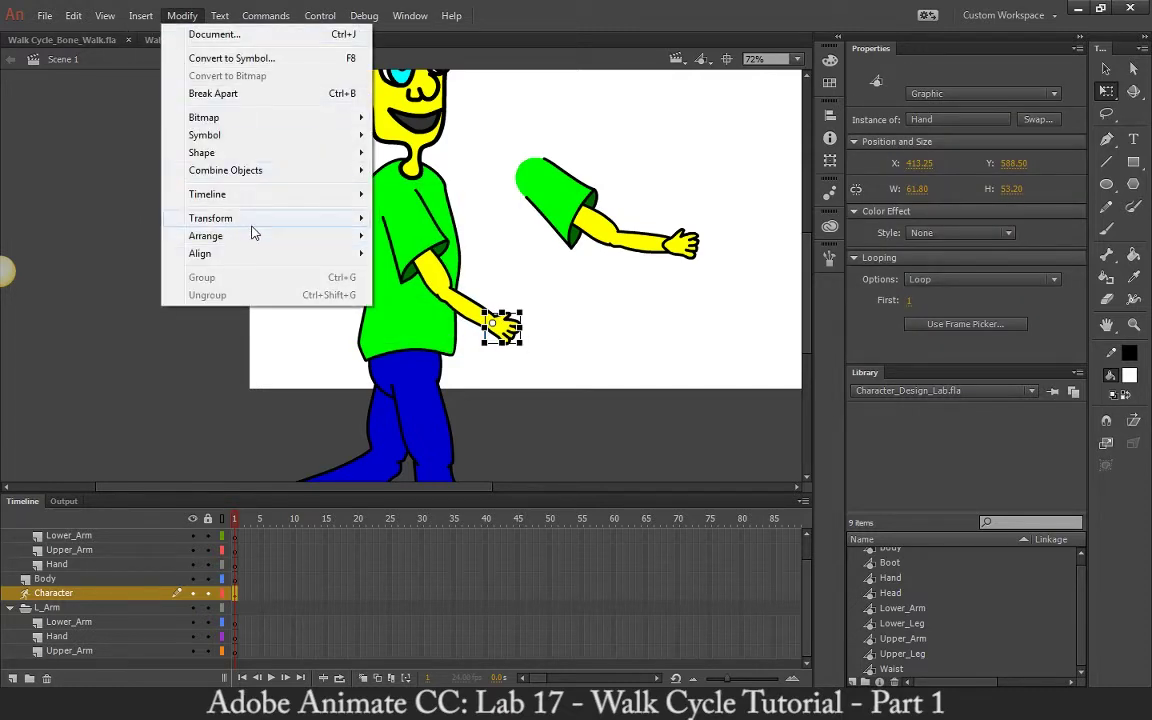
mouse_move(252, 235)
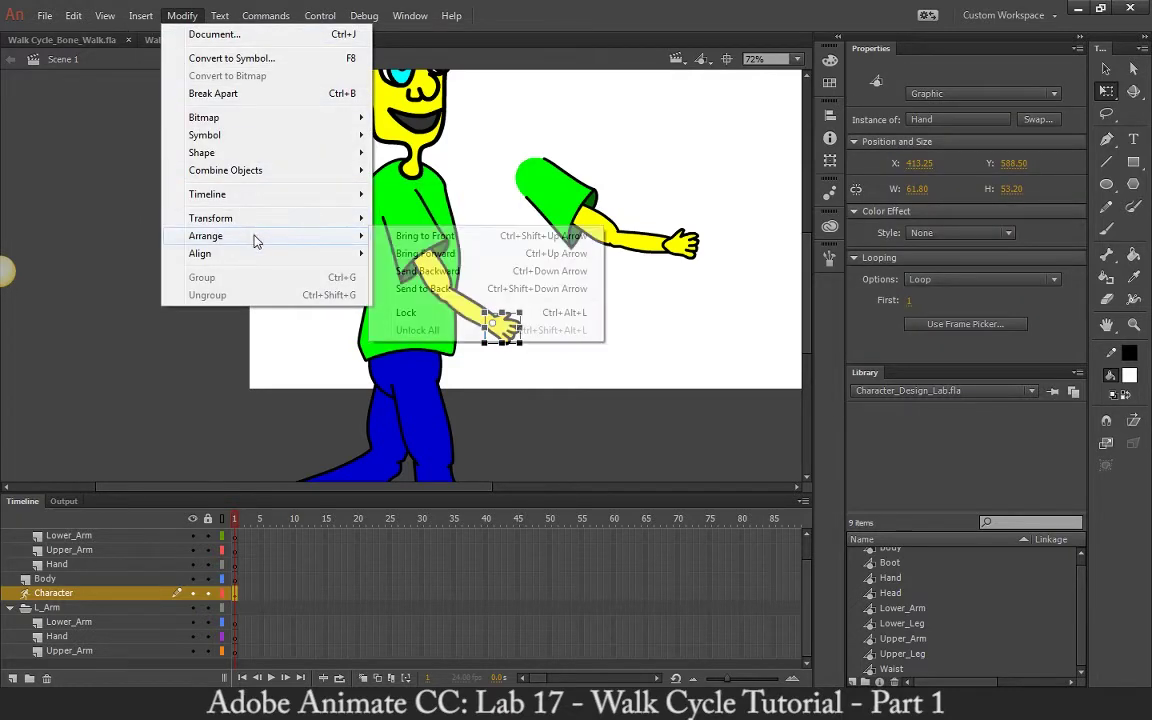
left_click(440, 254)
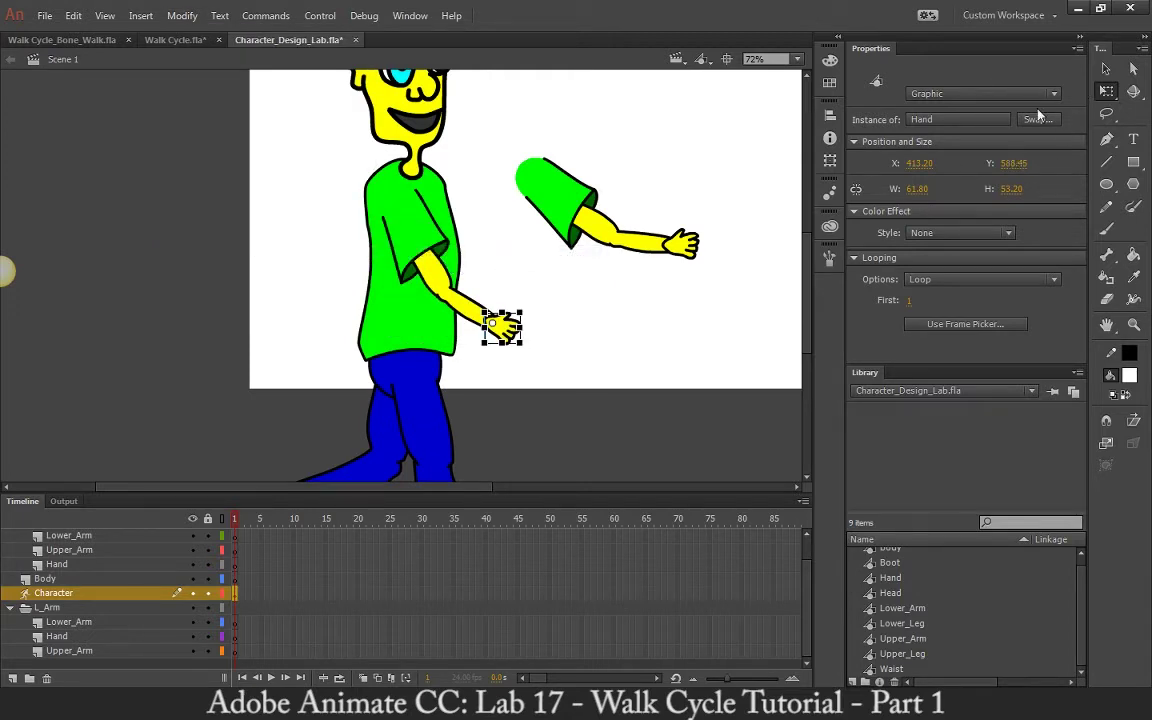
Step: Swing the front arm forward by dragging its hand along the bone chain
left_click(1107, 68)
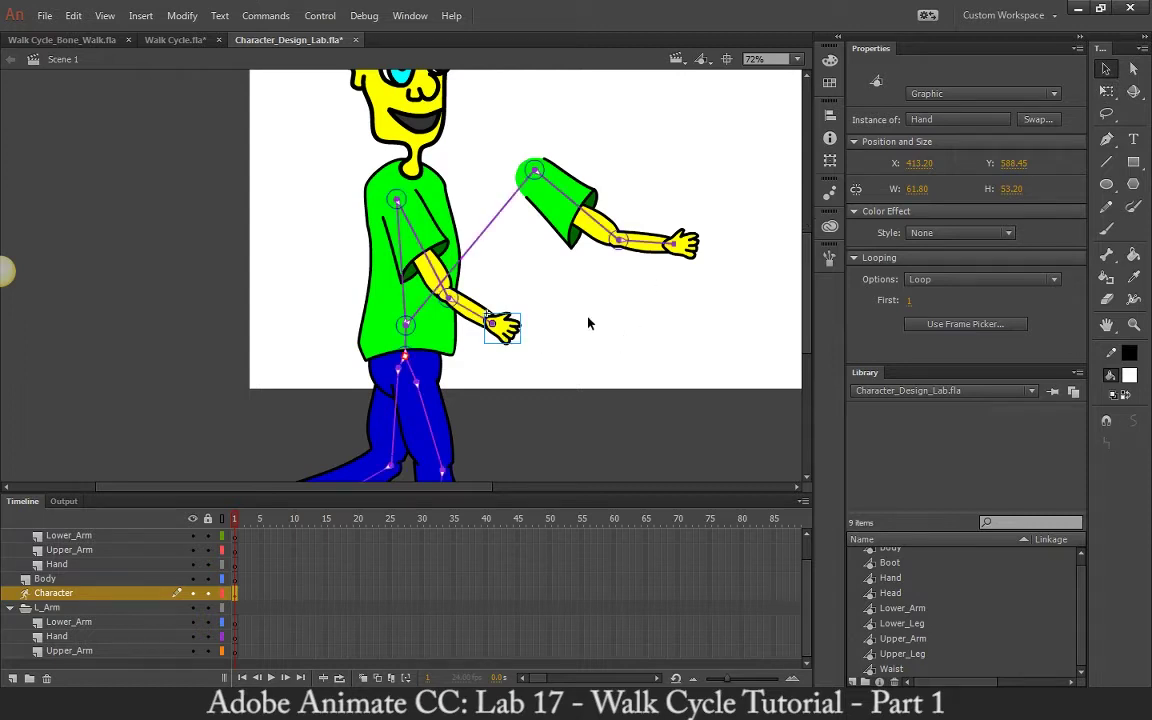
left_click(589, 323)
left_click(505, 330)
left_click_drag(488, 314, 542, 289)
Step: Send the front arm's hand one level backward in the stacking order
left_click(560, 303)
left_click(545, 287)
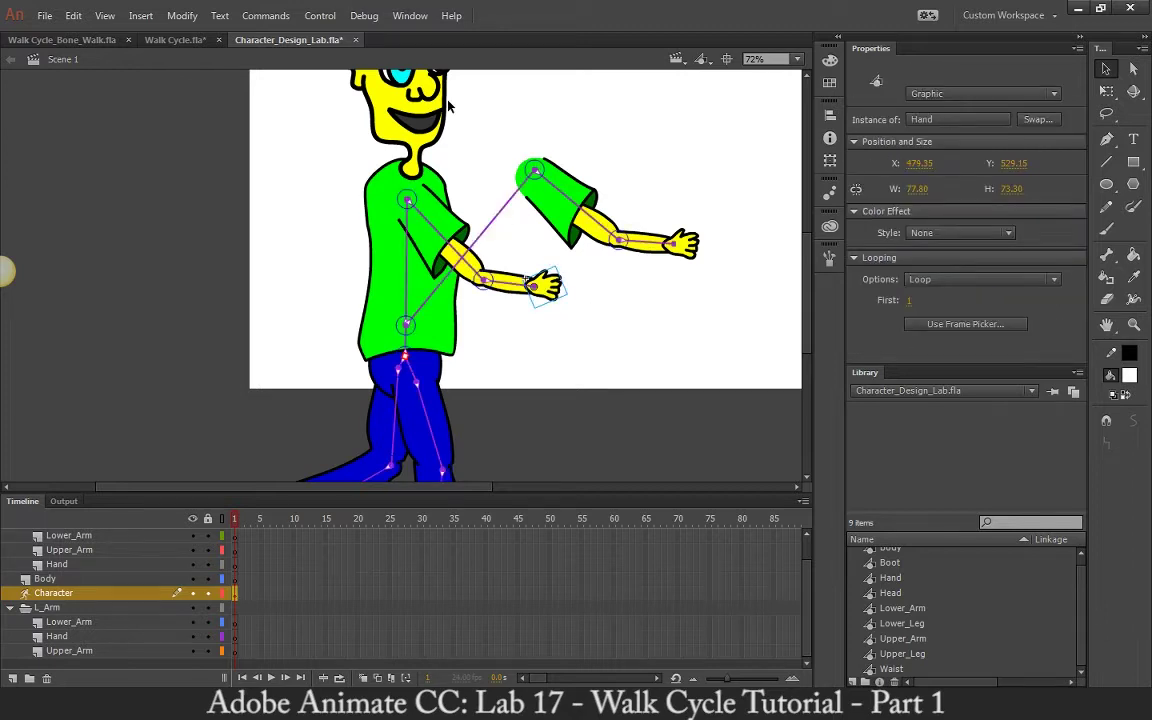
left_click(182, 15)
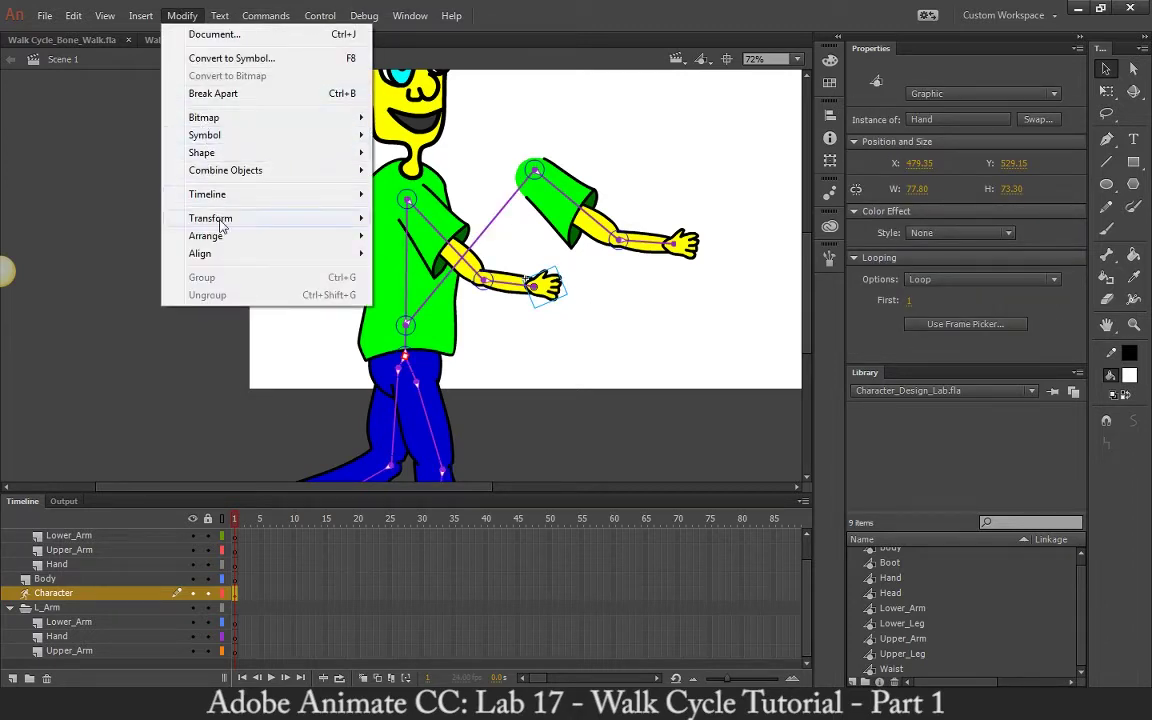
mouse_move(234, 241)
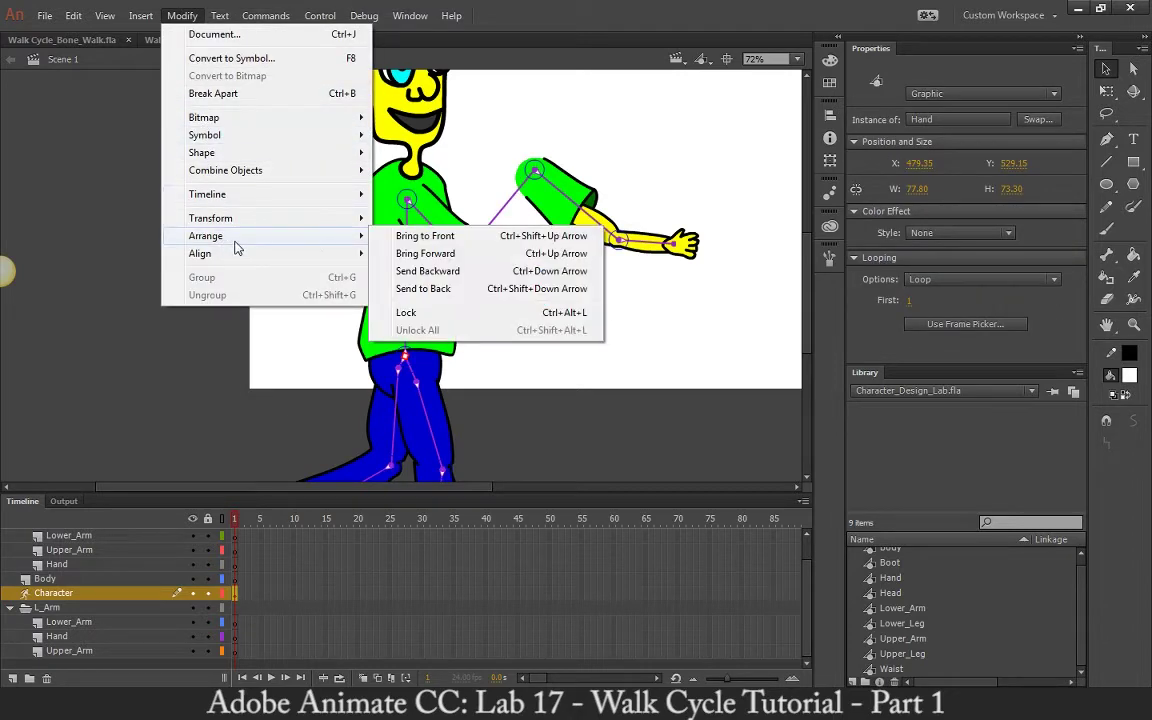
left_click(420, 271)
Step: Drag the hand to swing the front arm down beside the hip
left_click(576, 321)
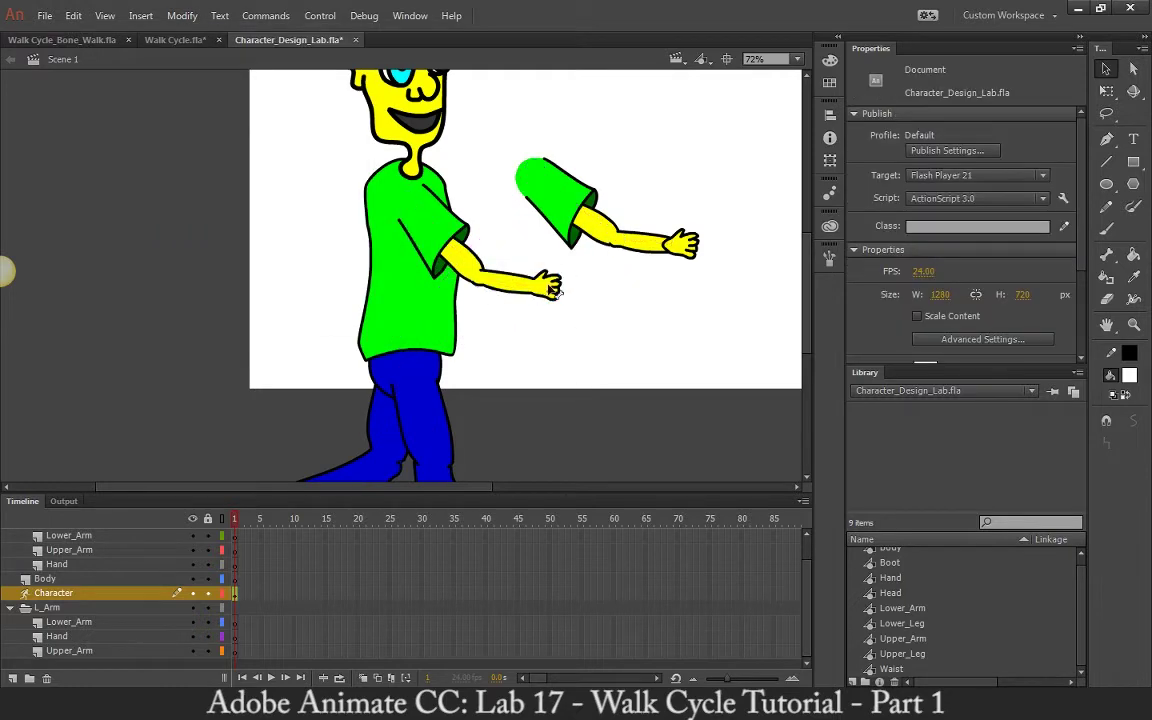
left_click(552, 292)
left_click_drag(546, 289, 490, 326)
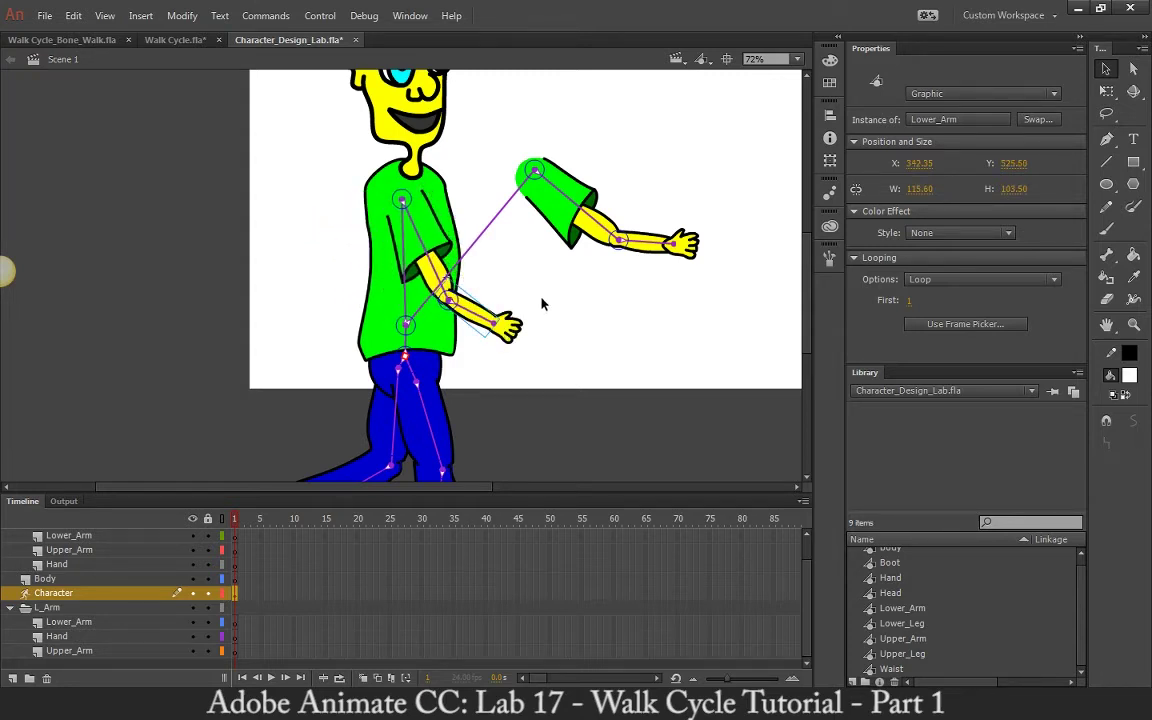
left_click(560, 258)
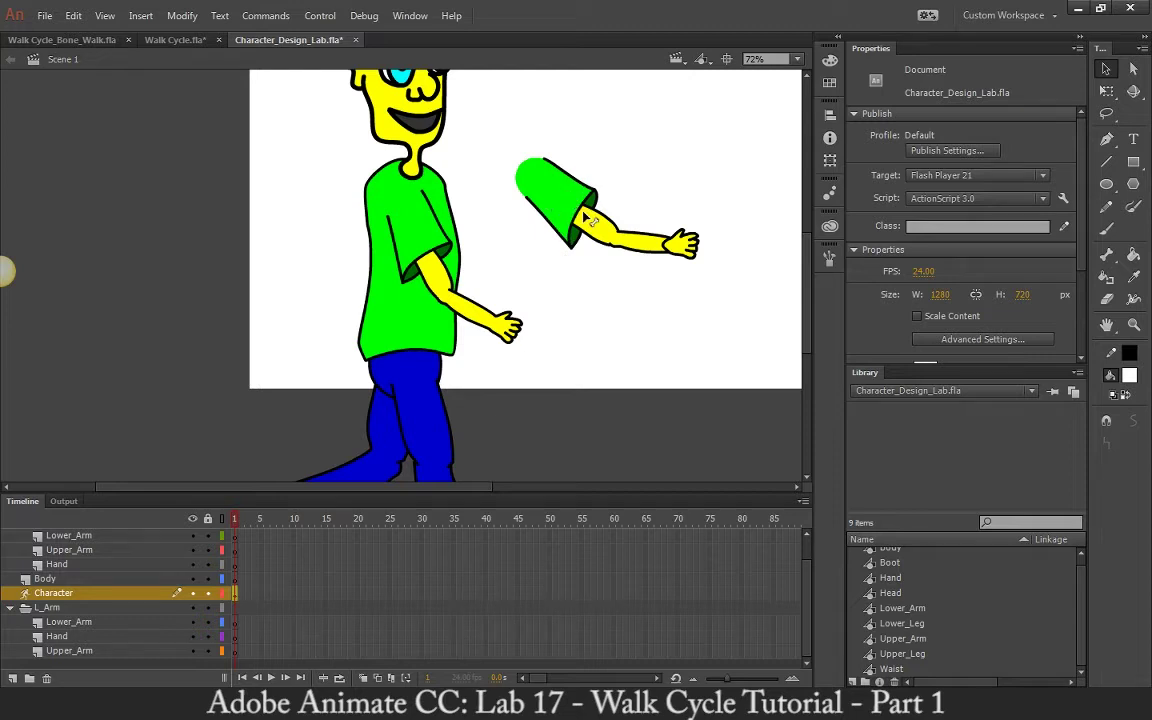
Step: Select the loose arm's upper arm, lower arm and hand and move them onto the shoulder
left_click(587, 218)
key("q")
left_click(540, 124)
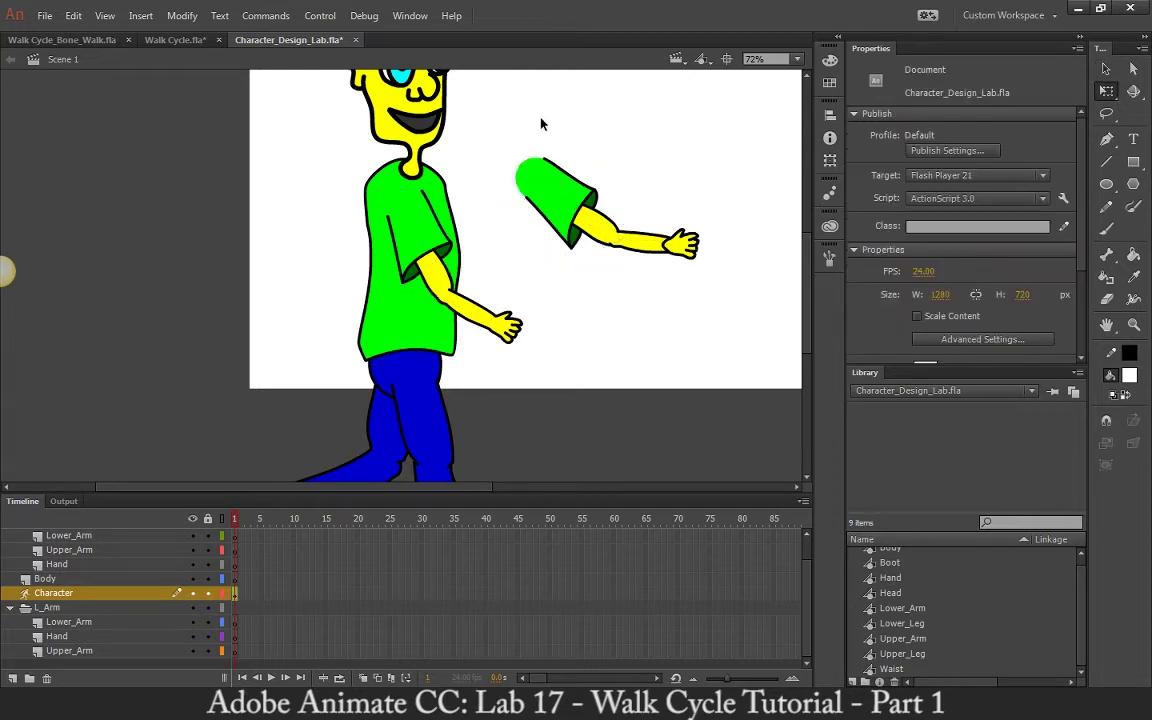
left_click(612, 246)
left_click(674, 250, "shift")
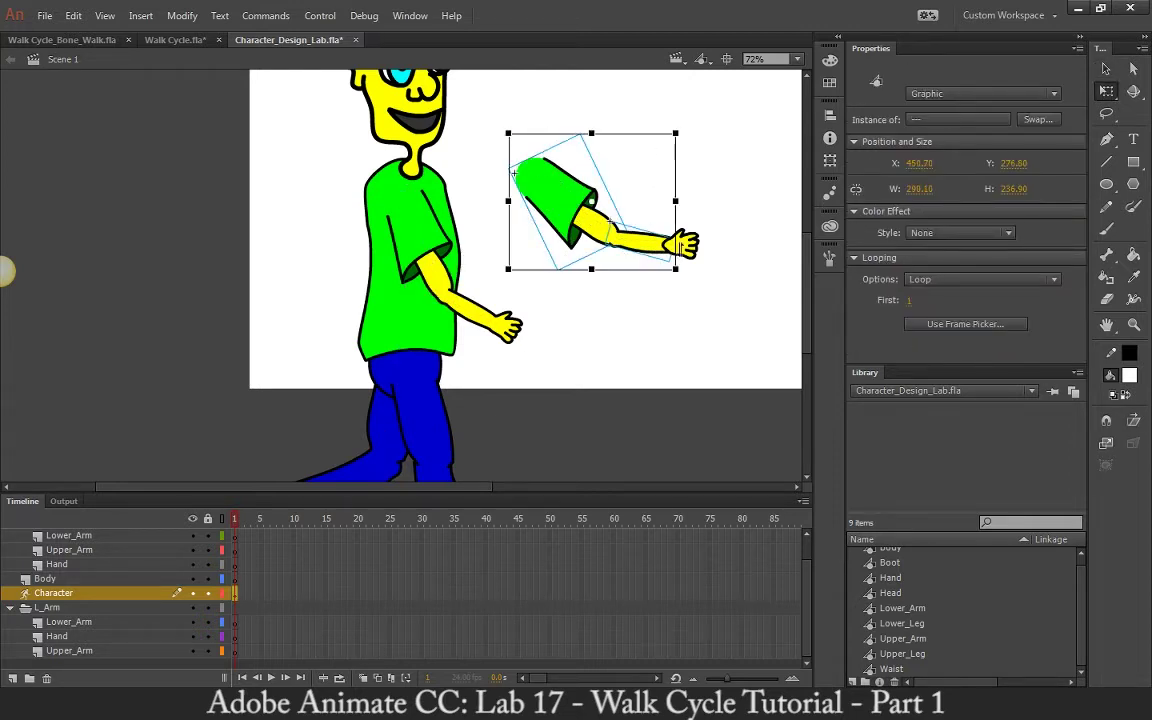
left_click(686, 246, "shift")
left_click_drag(564, 212, 447, 240)
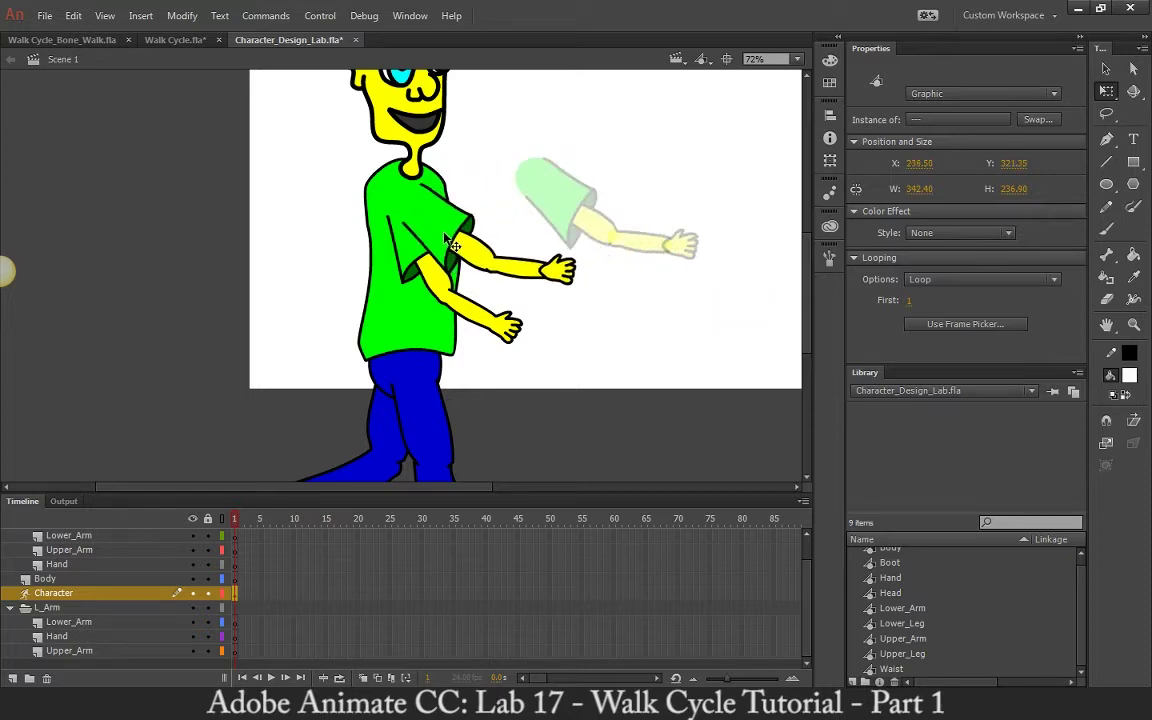
Step: Send the attached arm, then its hand, to the back behind the torso
left_click(182, 16)
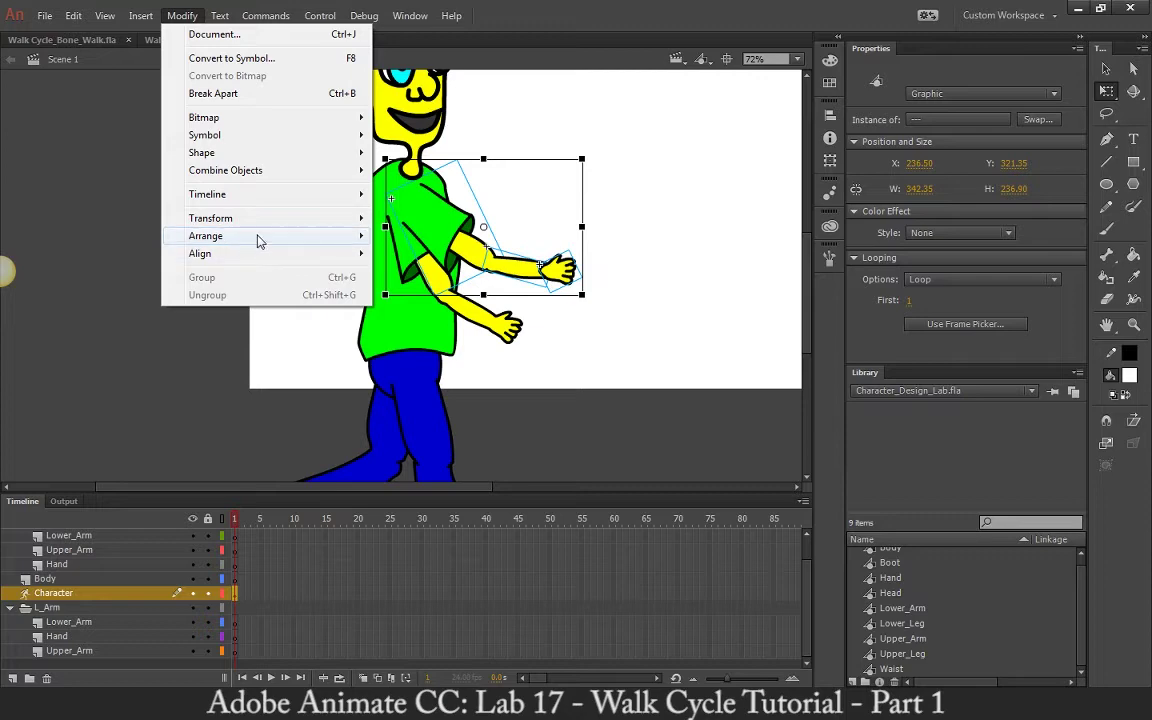
mouse_move(258, 238)
left_click(398, 288)
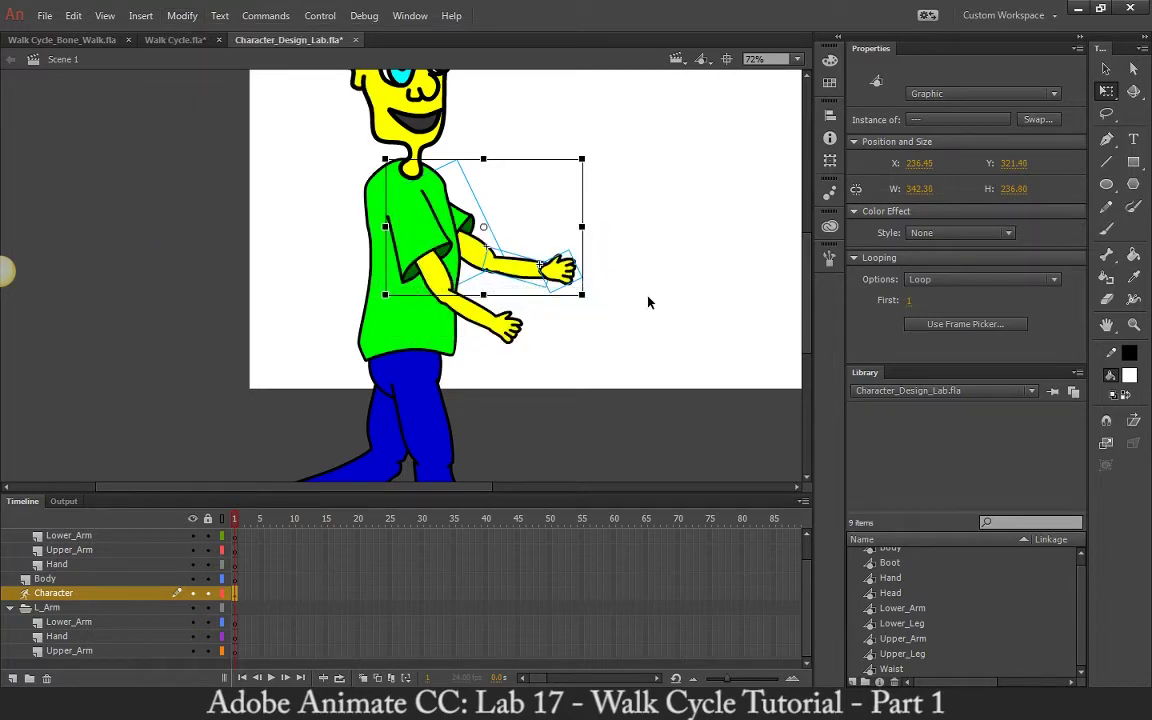
left_click(590, 280)
left_click(560, 268)
left_click(182, 16)
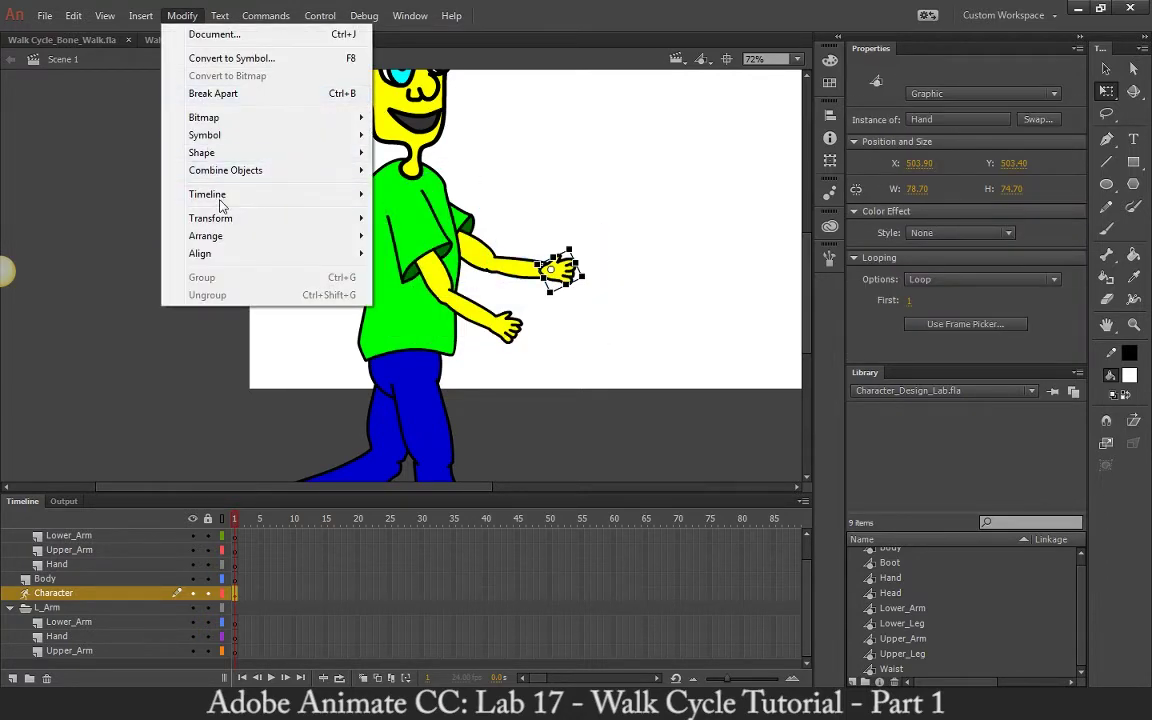
mouse_move(230, 236)
left_click(425, 288)
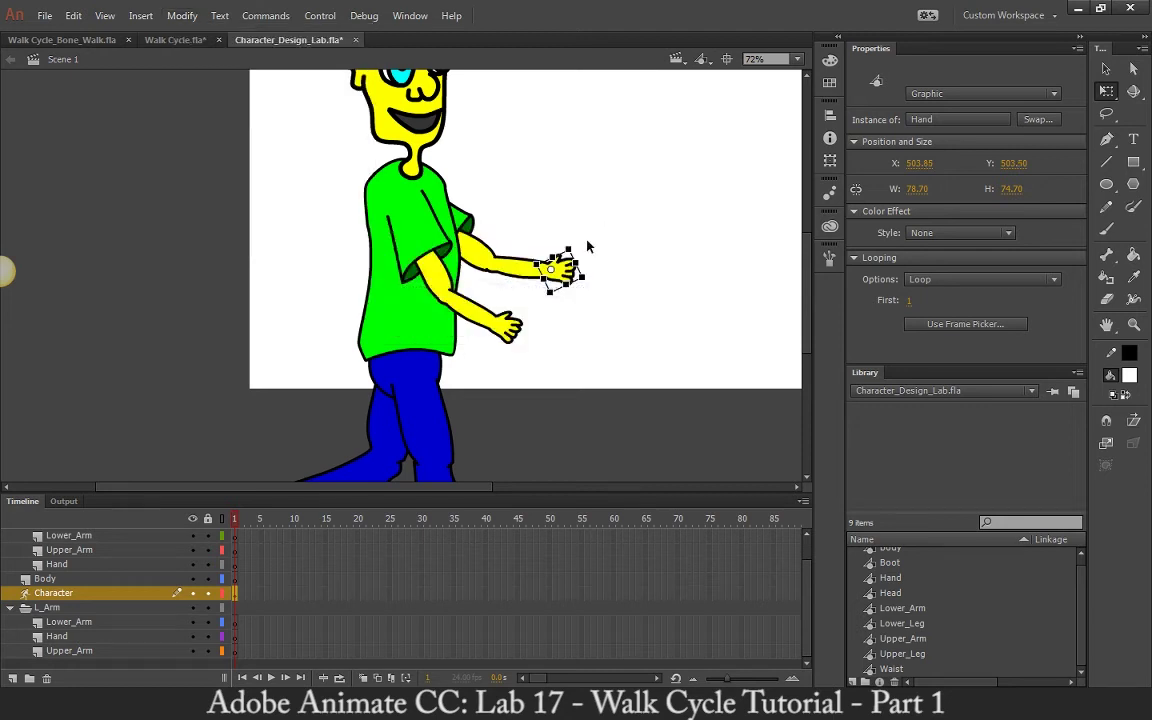
left_click(588, 246)
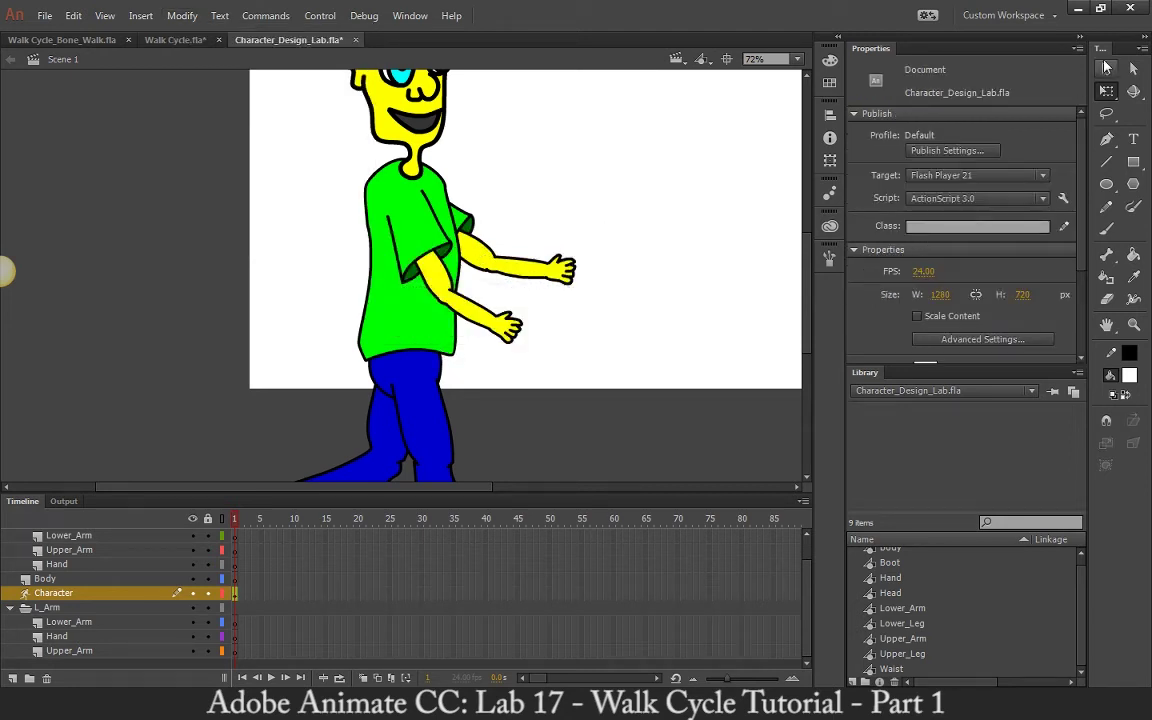
Step: Test-pose the back arm by its hand, then undo the trial pose
left_click(1105, 65)
left_click_drag(566, 278, 597, 253)
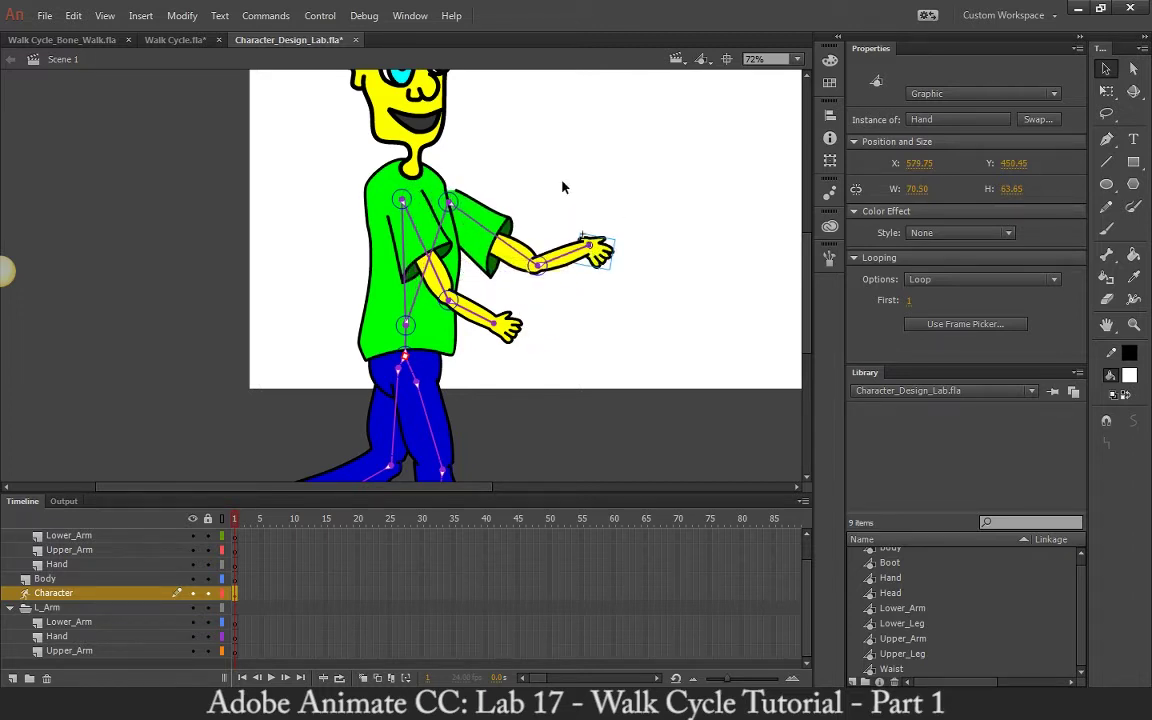
key("ctrl+z")
Step: Add a bone from the top of the Body piece up to the neck
left_click(466, 362)
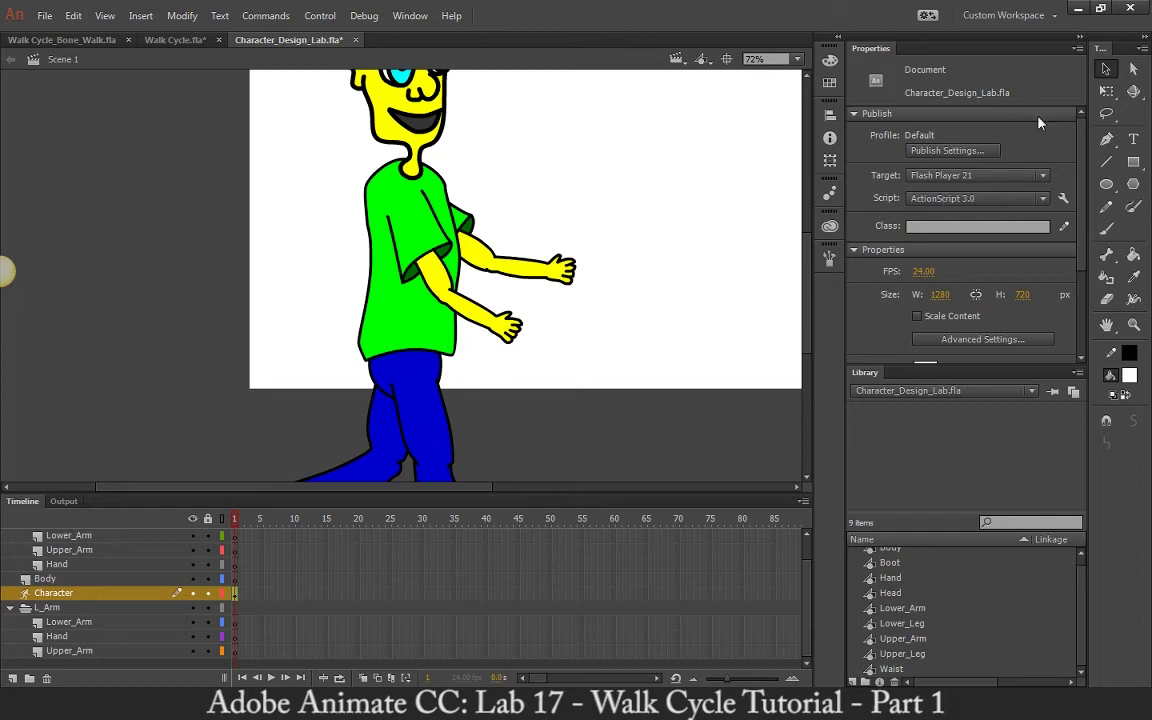
key("m")
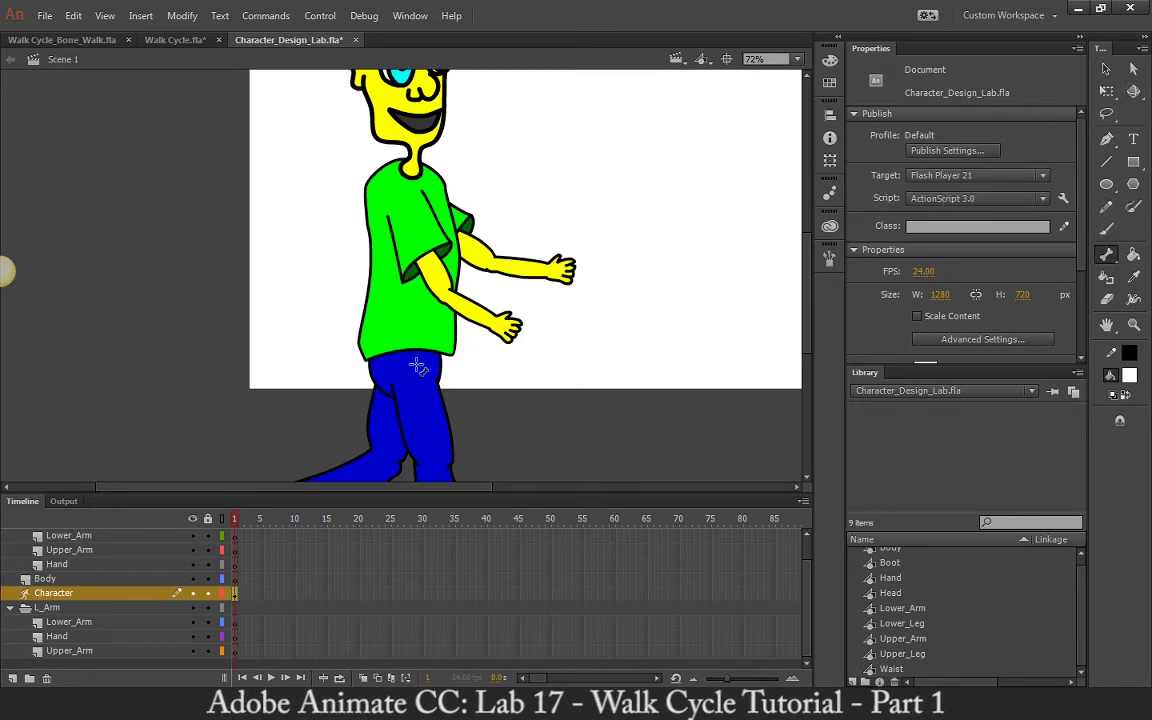
left_click(413, 370)
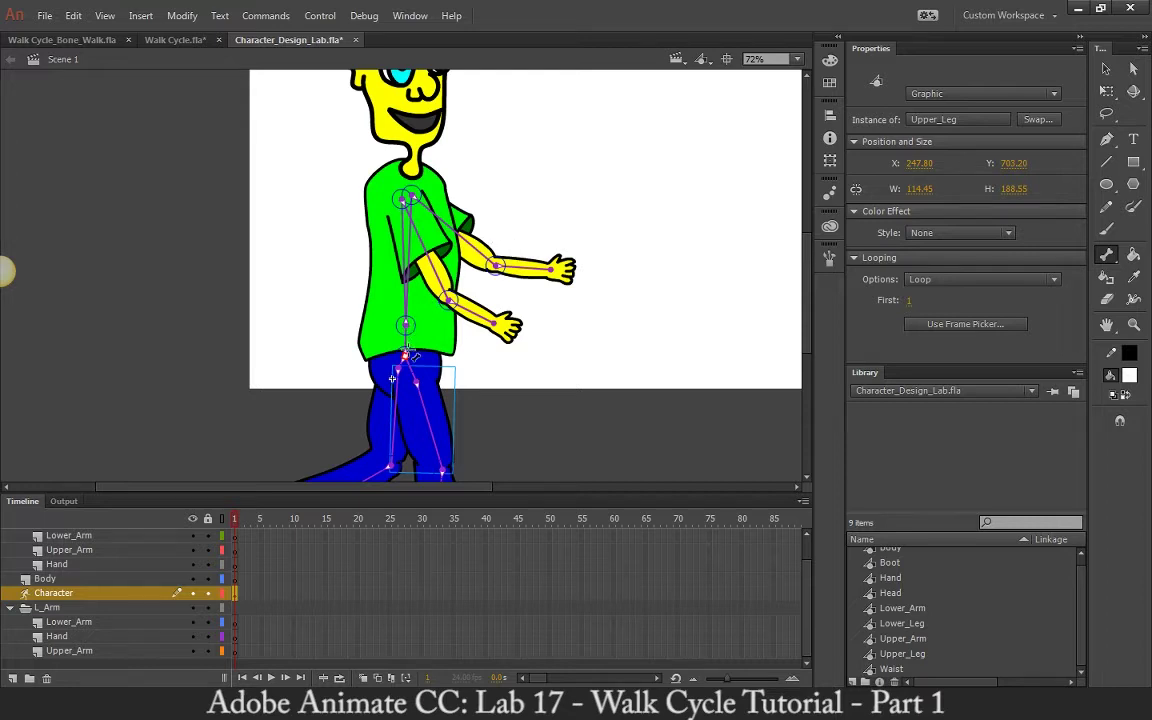
left_click(1106, 68)
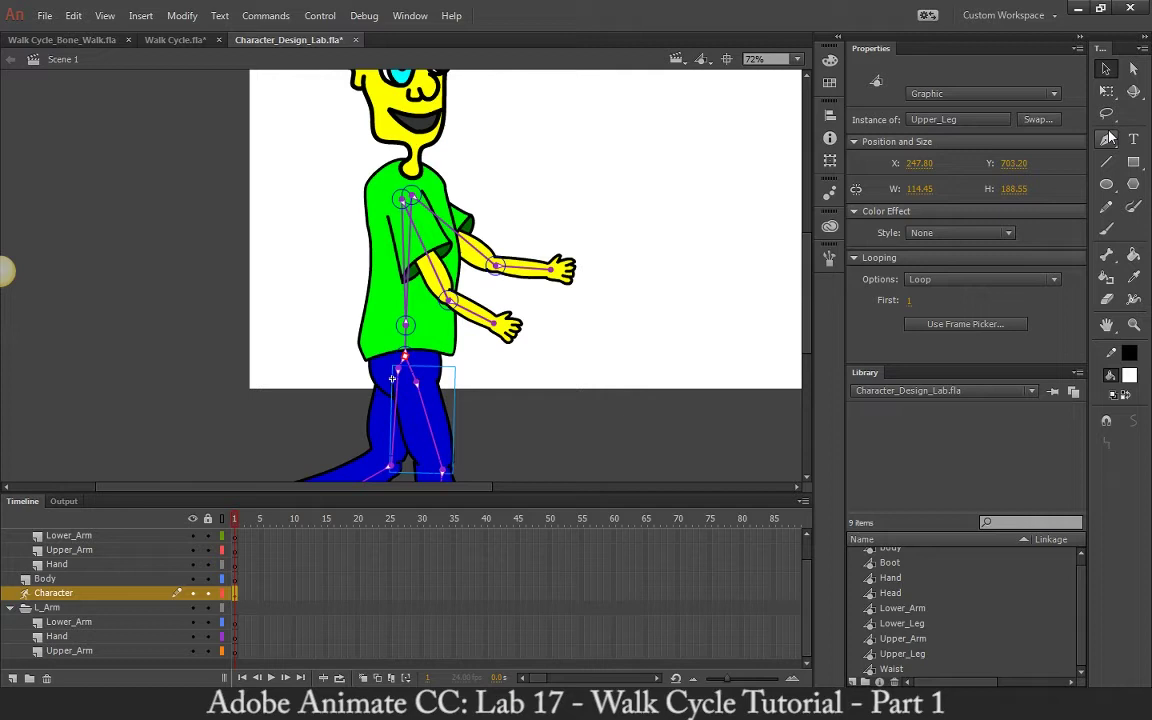
left_click(1107, 254)
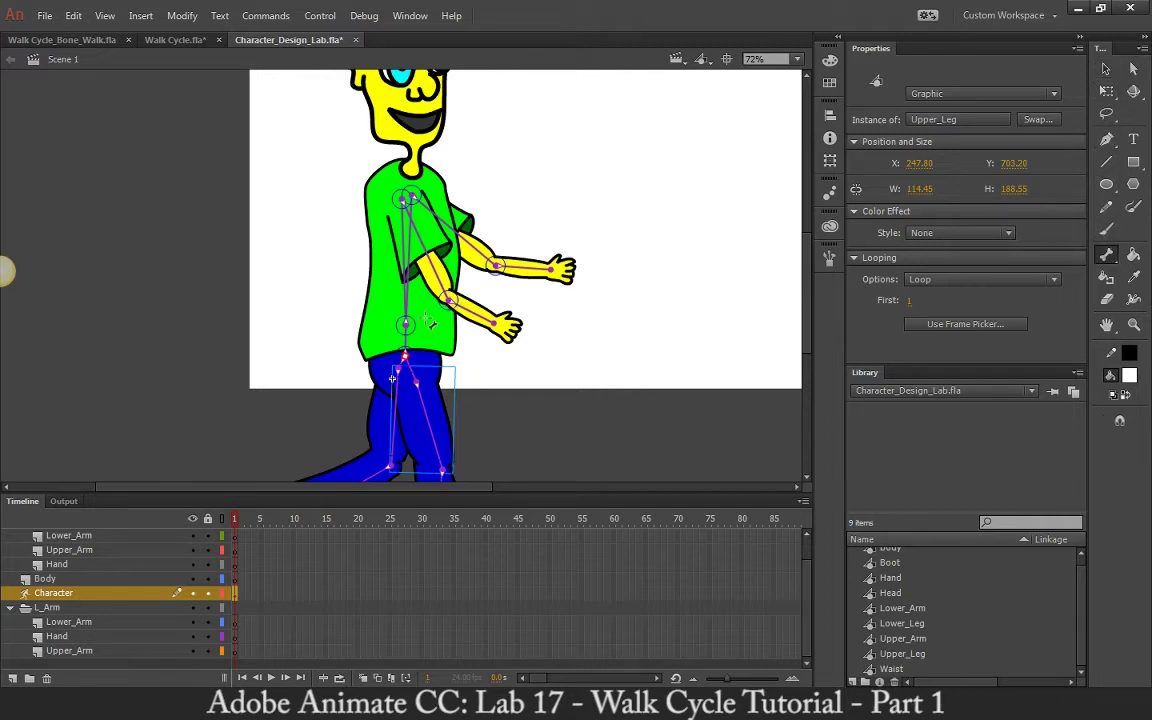
left_click(370, 295)
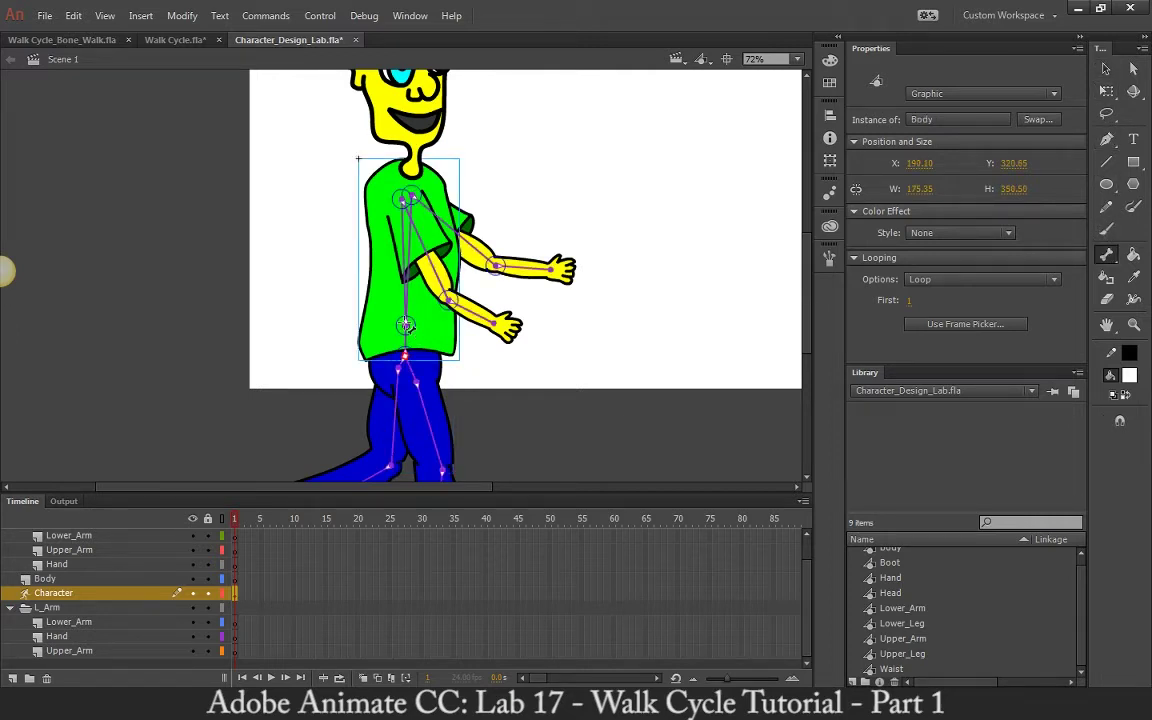
left_click_drag(415, 192, 411, 163)
Step: Bend the back arm at the elbow so its hand points upward
key("ctrl+a")
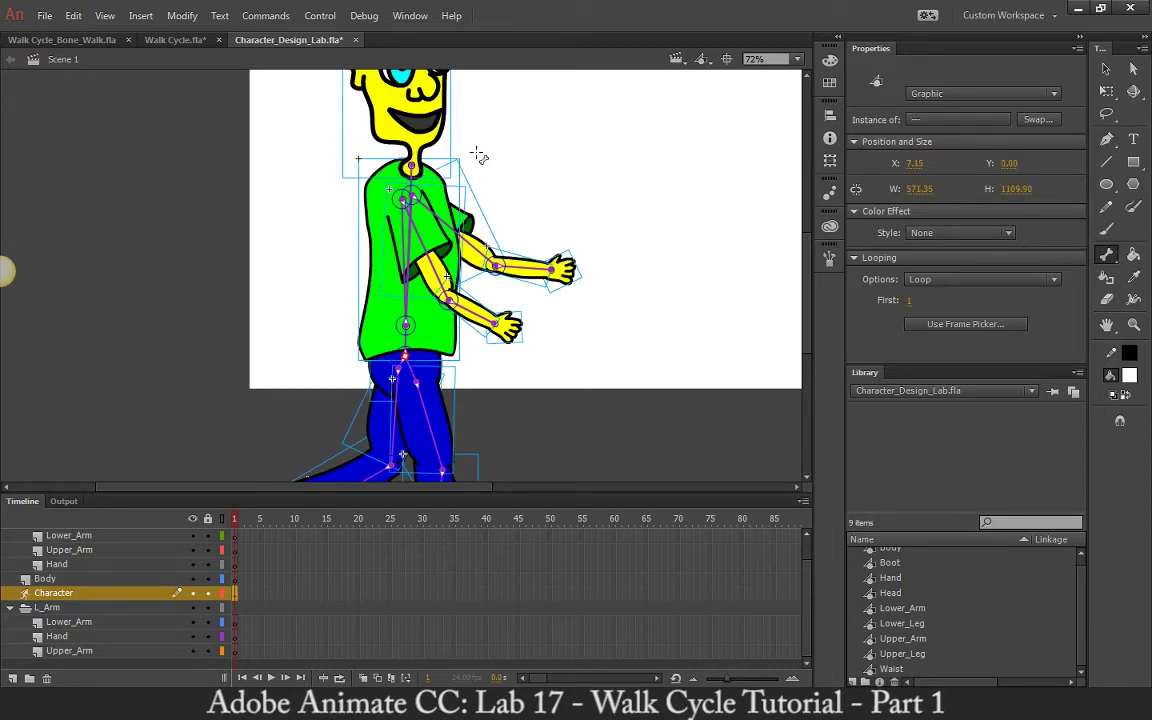
key("v")
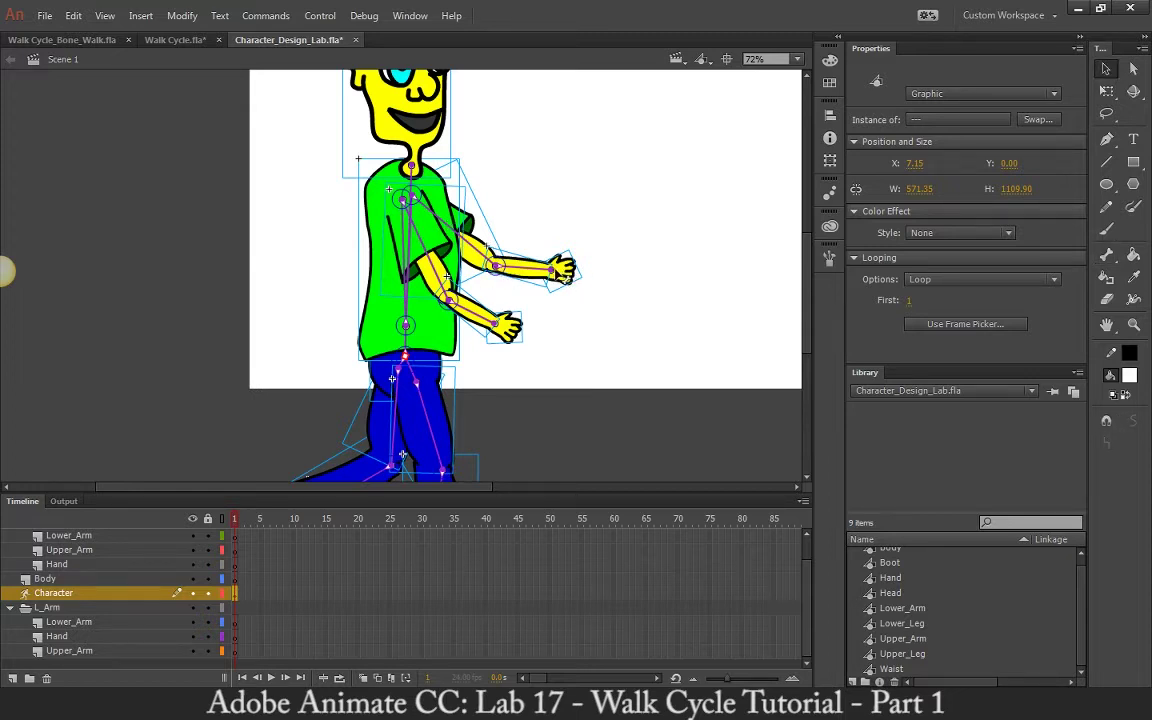
left_click_drag(570, 280, 583, 232)
Step: Swing the back arm outward by its hand so it reaches forward level
left_click(597, 285)
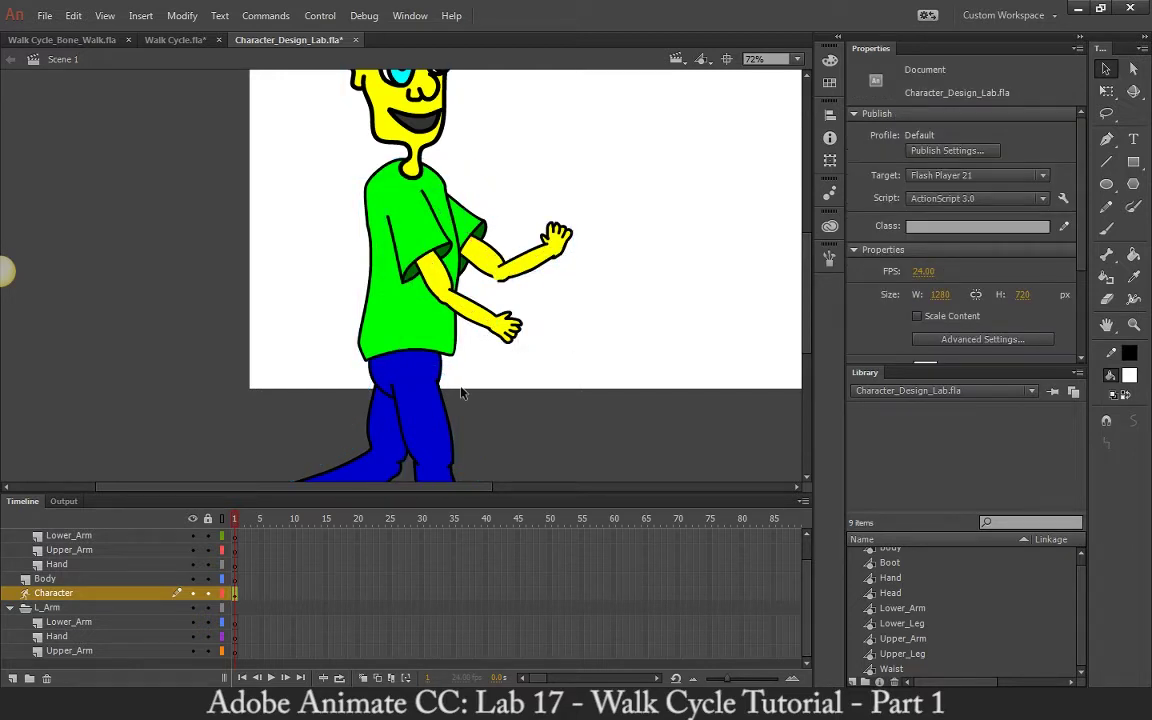
left_click(566, 250)
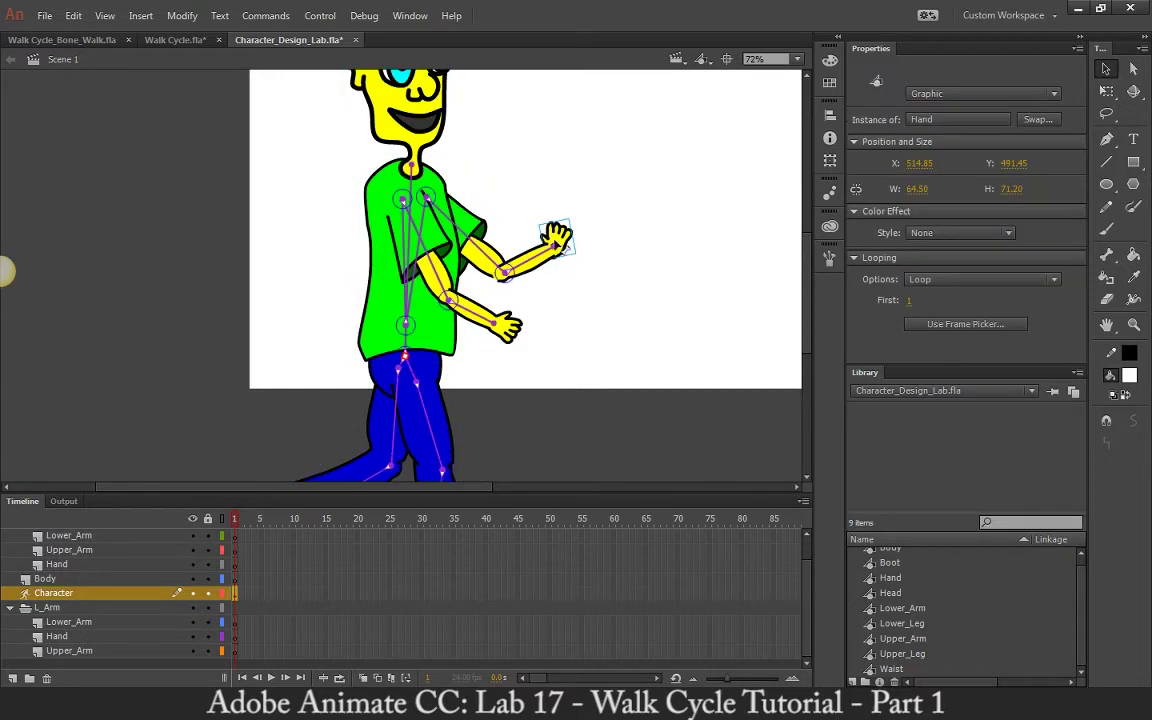
left_click_drag(563, 249, 563, 306)
left_click(541, 220)
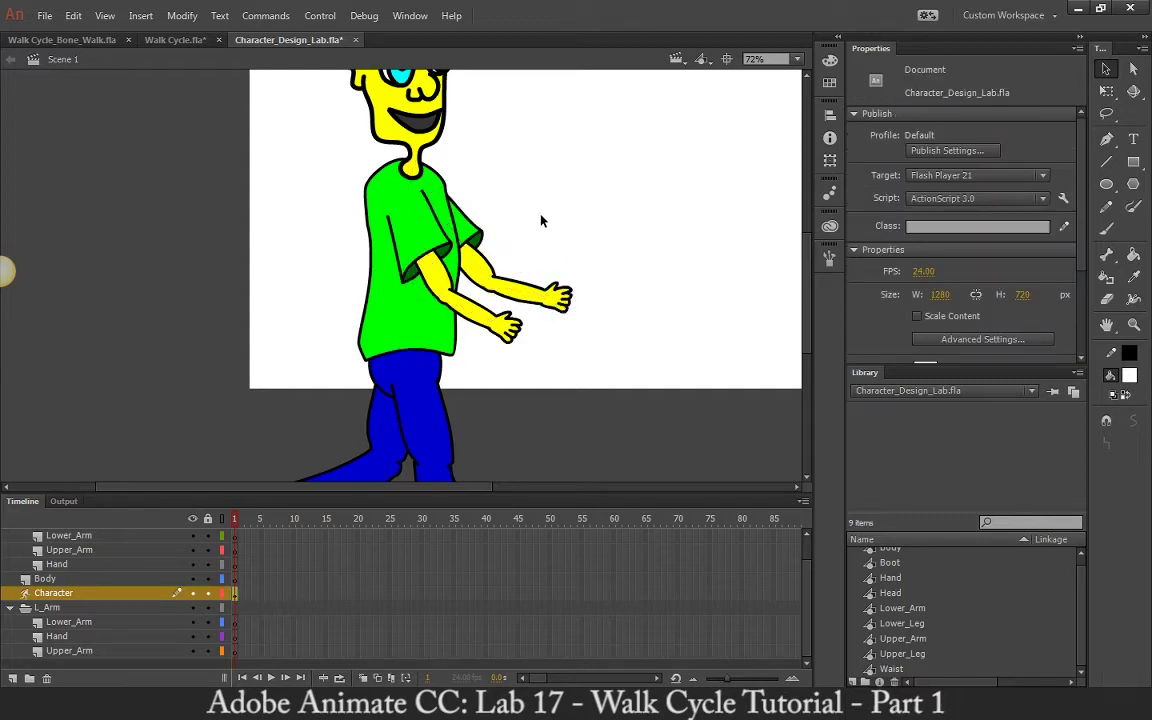
Step: Tilt the head to test its bone, then settle it back onto the neck
left_click(397, 98)
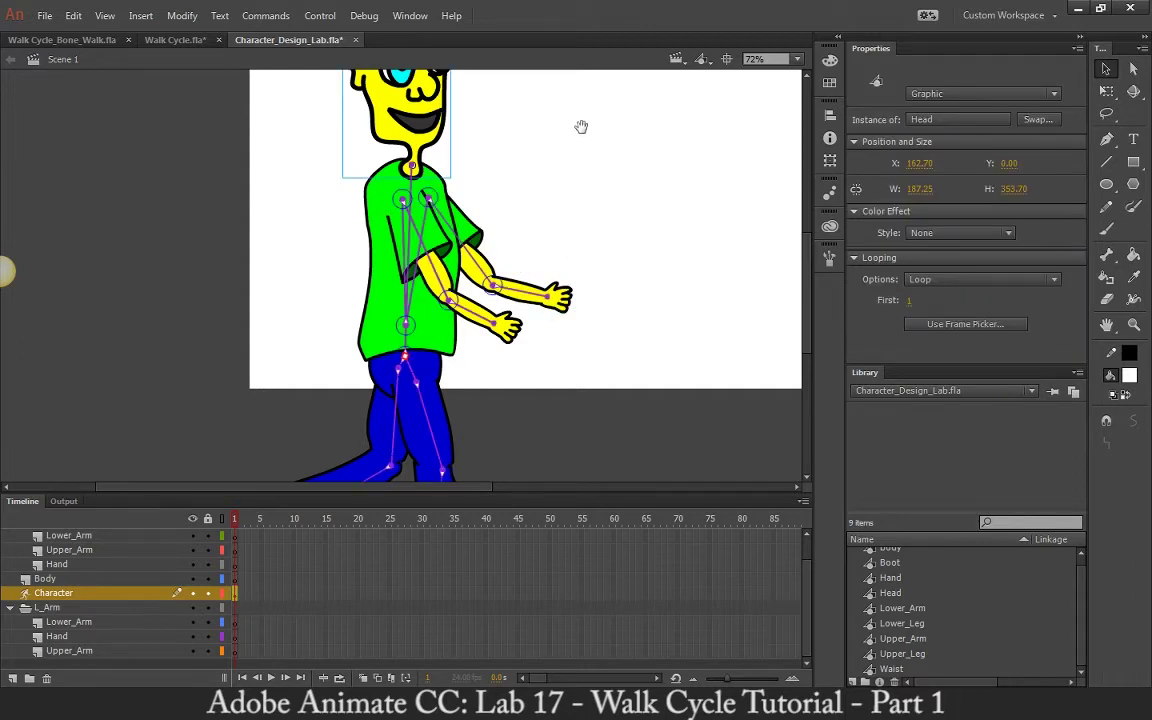
left_click_drag(581, 126, 577, 192)
left_click_drag(420, 115, 405, 145)
left_click_drag(540, 264, 565, 172)
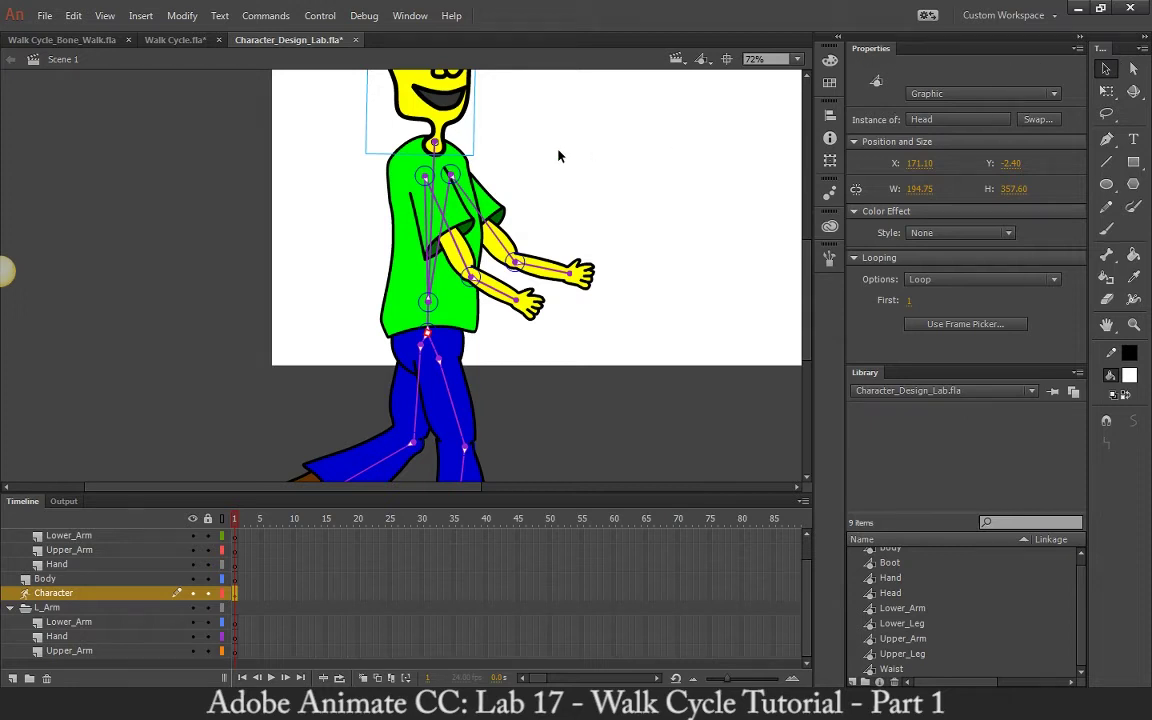
left_click(428, 160)
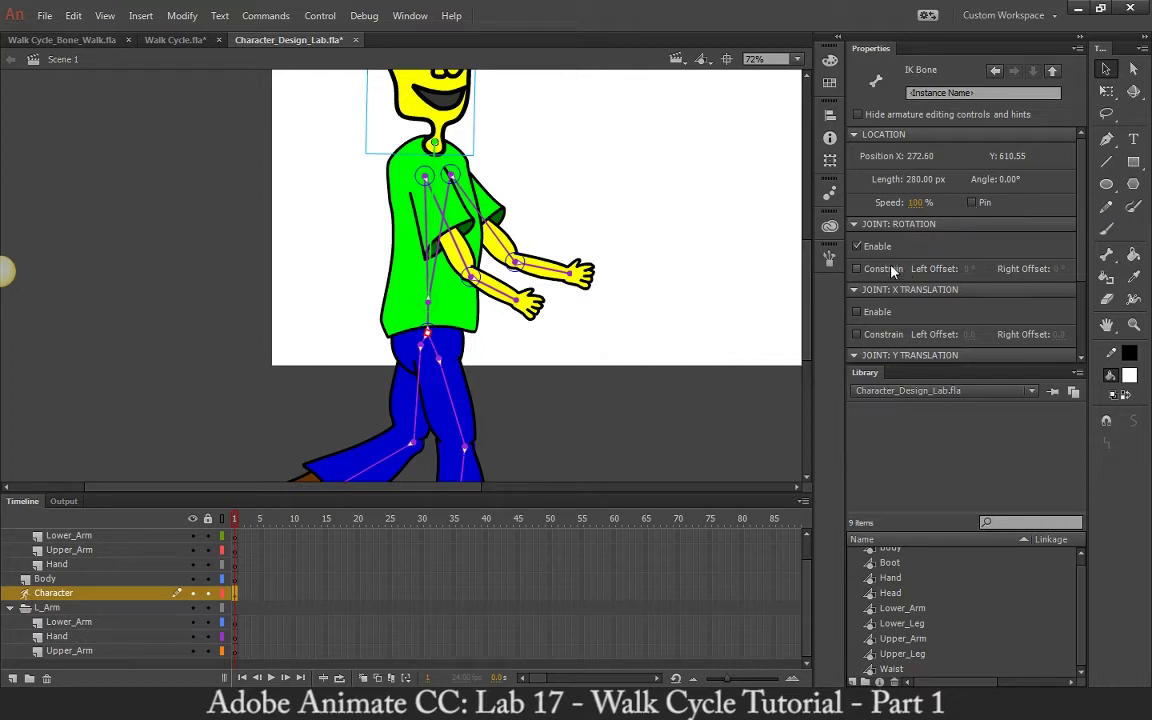
left_click(885, 356)
scroll(915, 247, "down", 2)
scroll(915, 245, "up", 3)
left_click(646, 268)
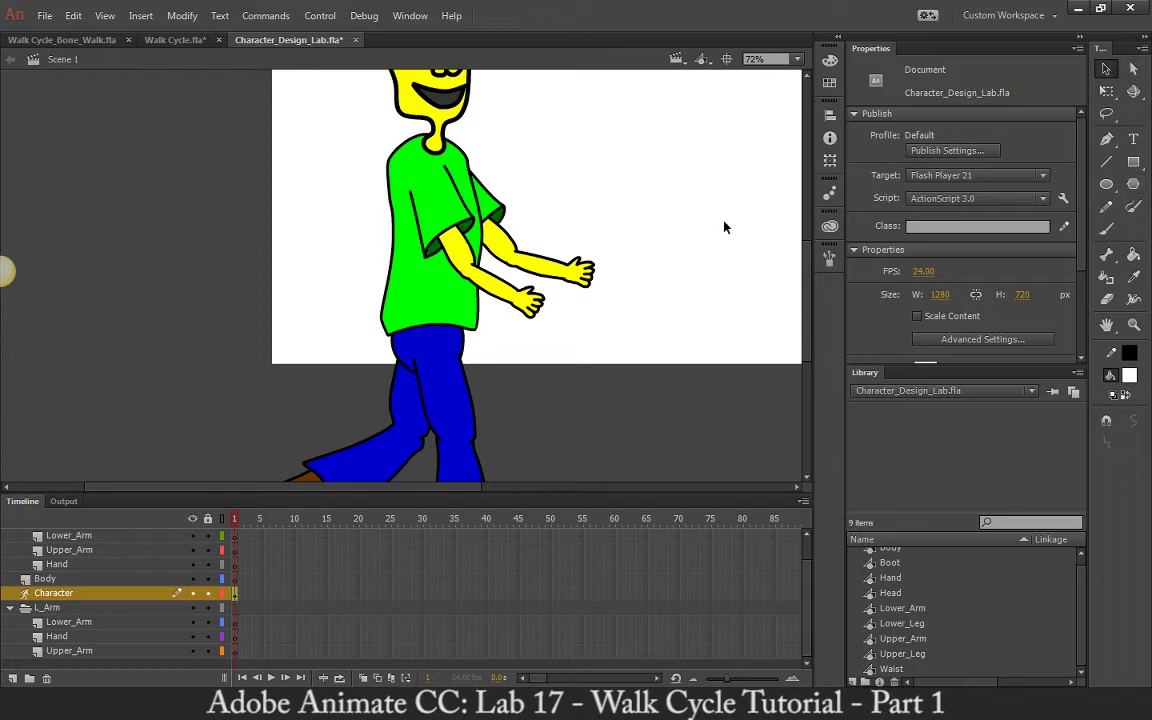
Step: Delete the leftover Head through Body layers and confirm the deletion
left_click_drag(634, 231, 553, 254)
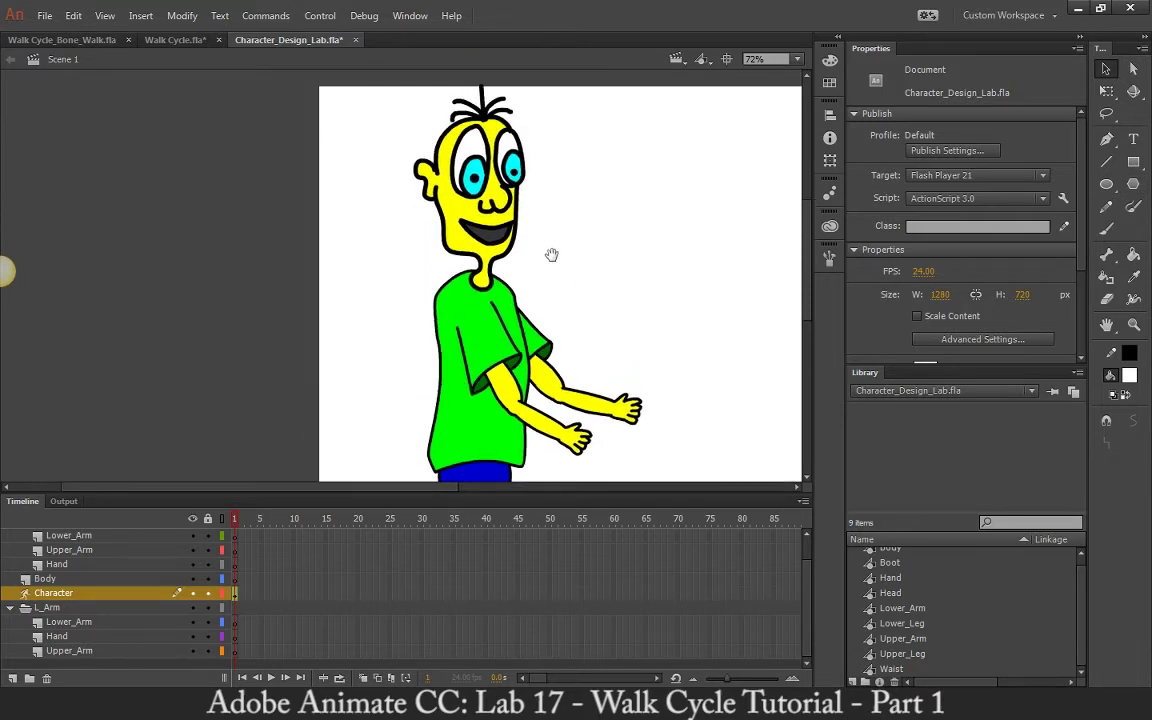
left_click(518, 237)
left_click(707, 403)
left_click(260, 580)
scroll(174, 552, "up", 1)
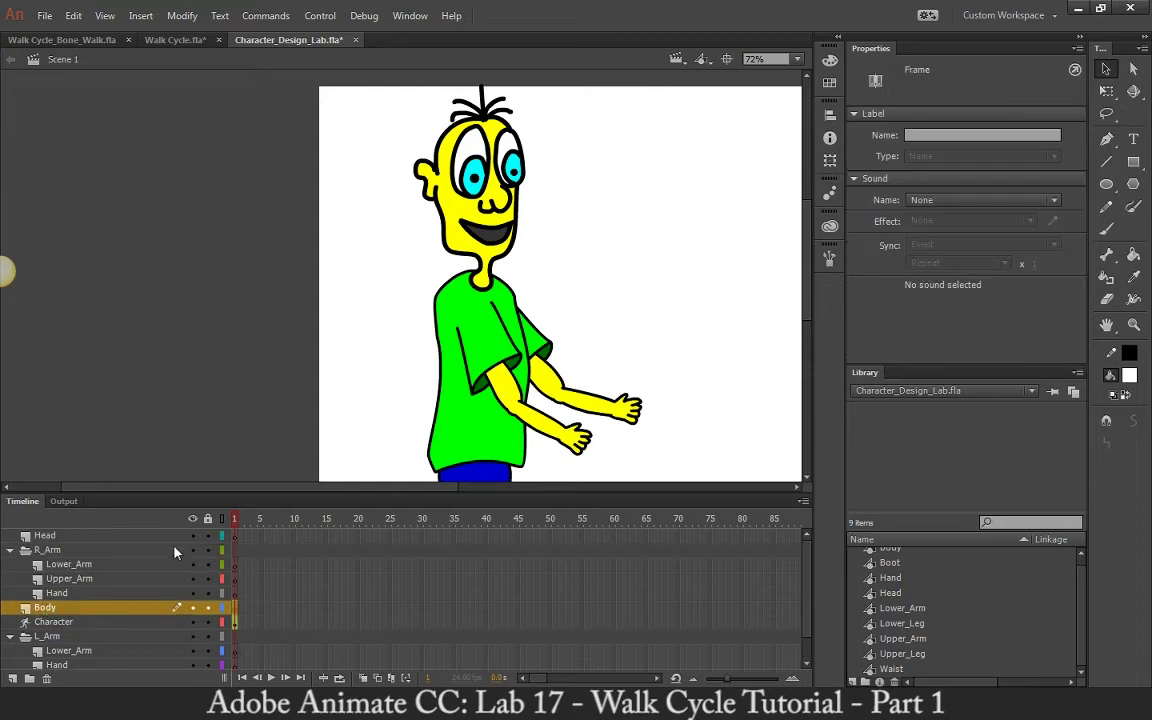
left_click(66, 538, "shift")
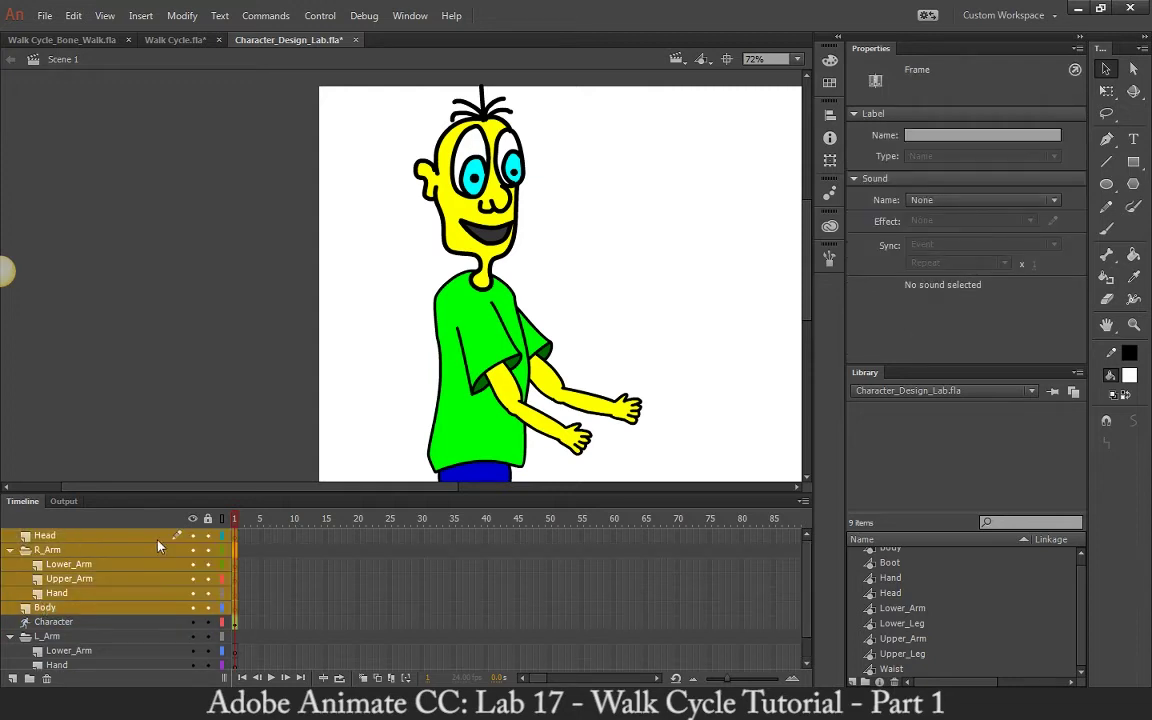
left_click(46, 679)
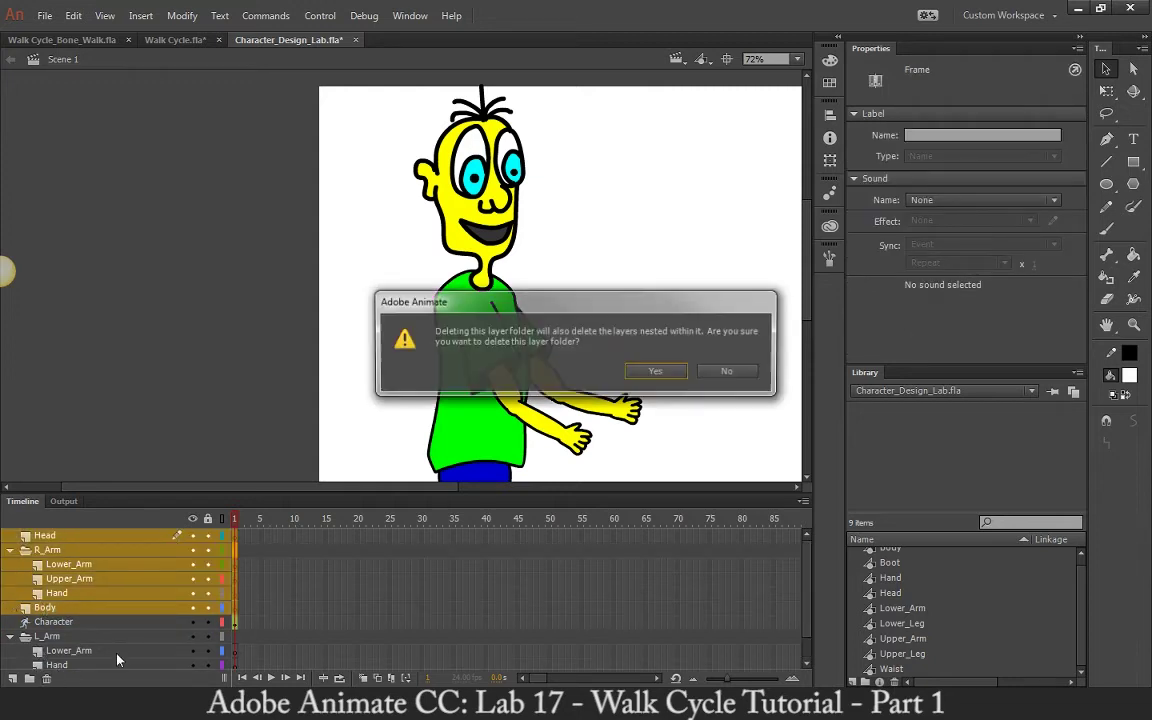
left_click(651, 372)
Step: Delete the L_Arm folder and its layers, select the armature, and start Save As
left_click(50, 550)
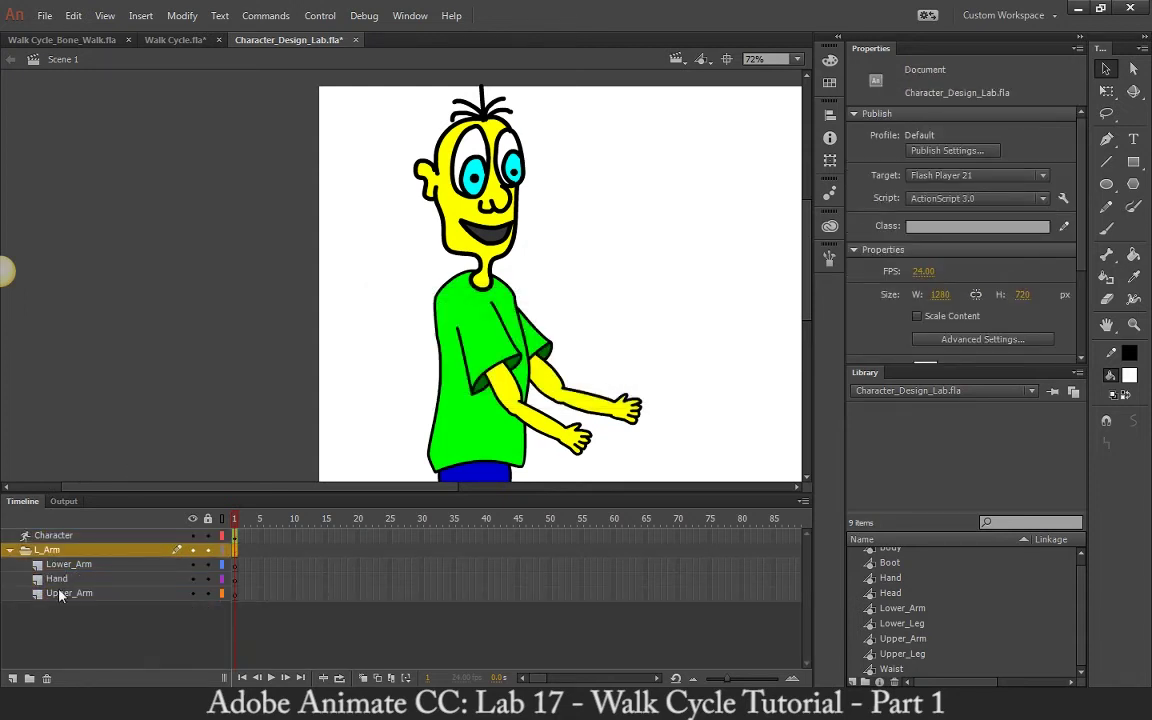
left_click(59, 595, "shift")
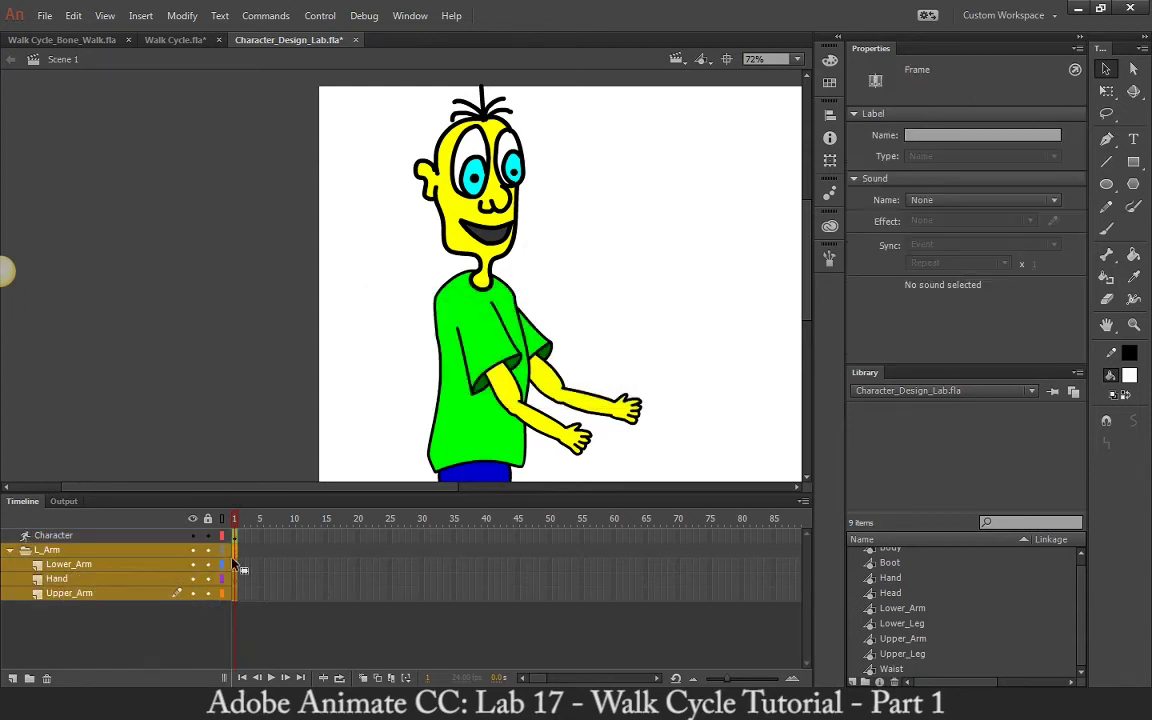
left_click(46, 679)
left_click(655, 372)
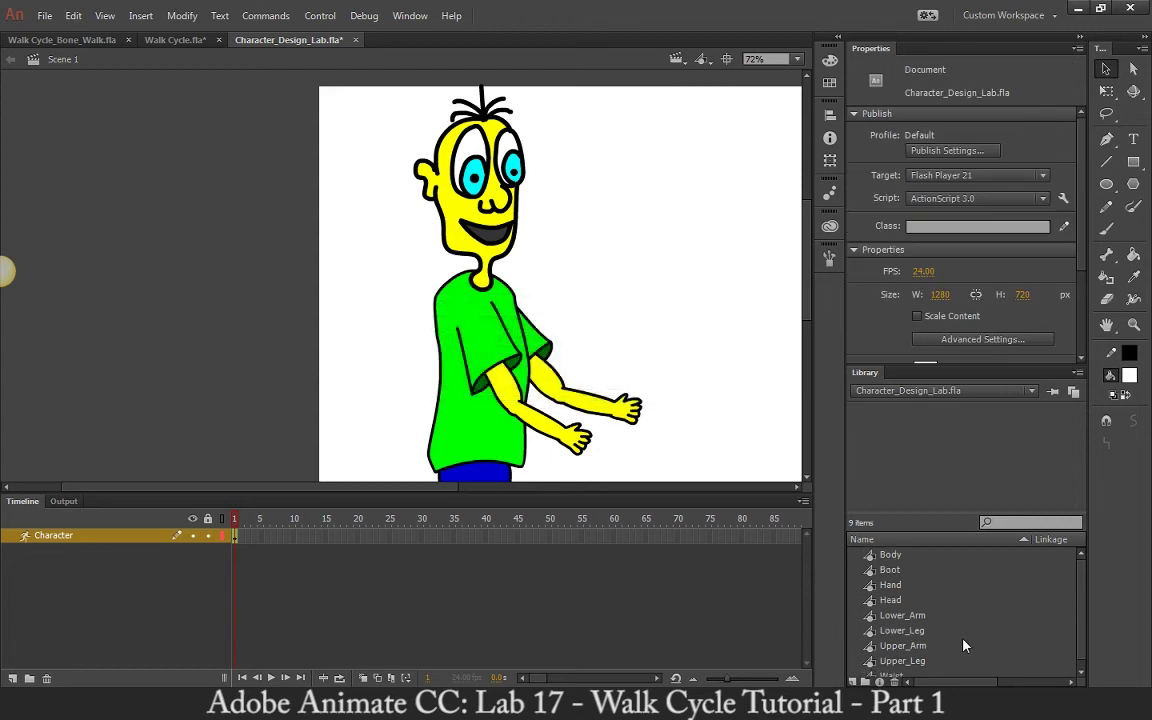
left_click(73, 540)
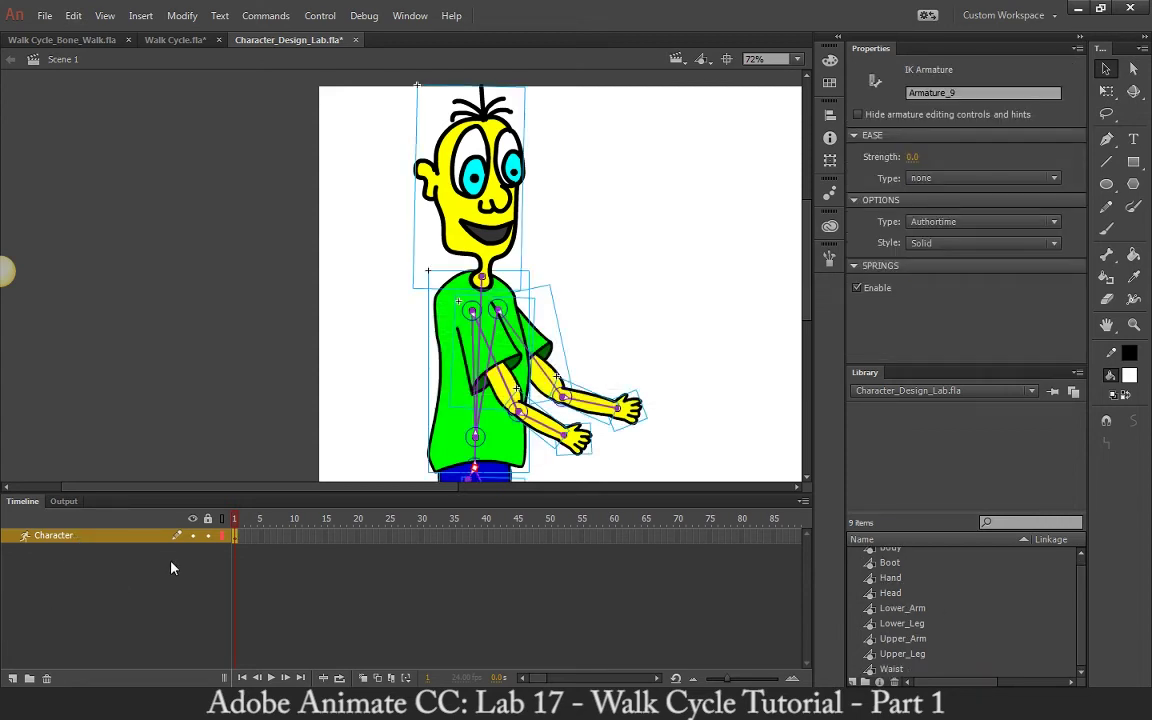
key("ctrl+shift+s")
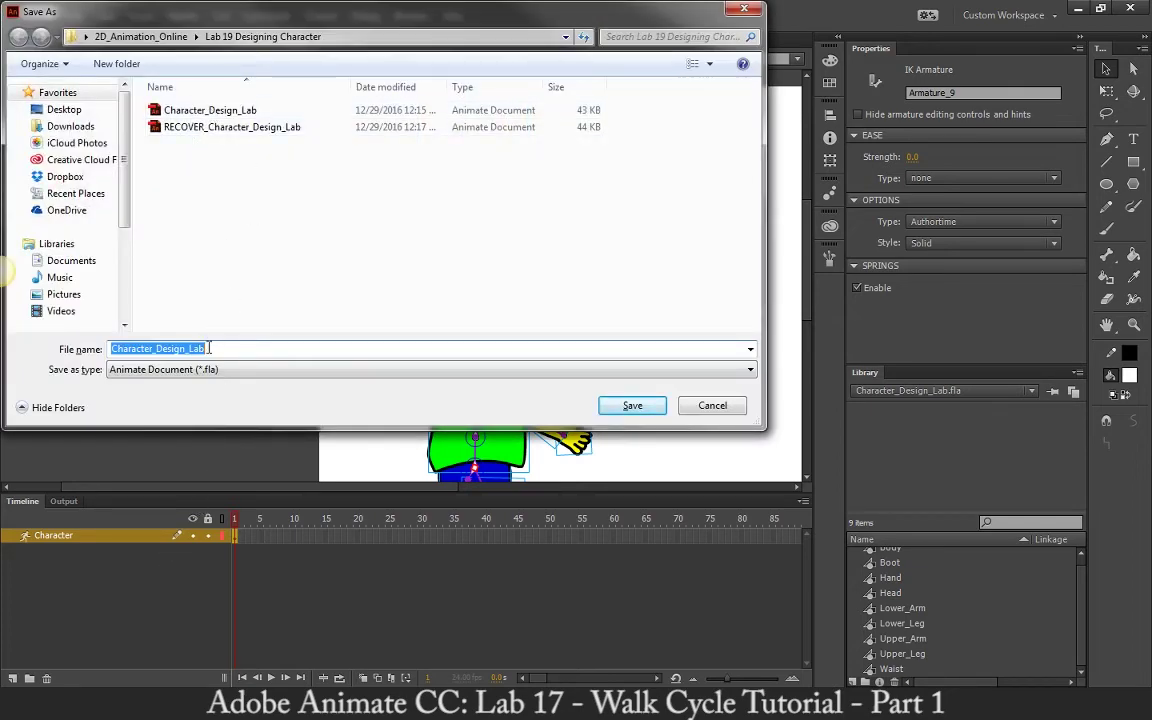
Step: Rename the file to Character_Design_Bone_Rig_Lab and save it
left_click(249, 349)
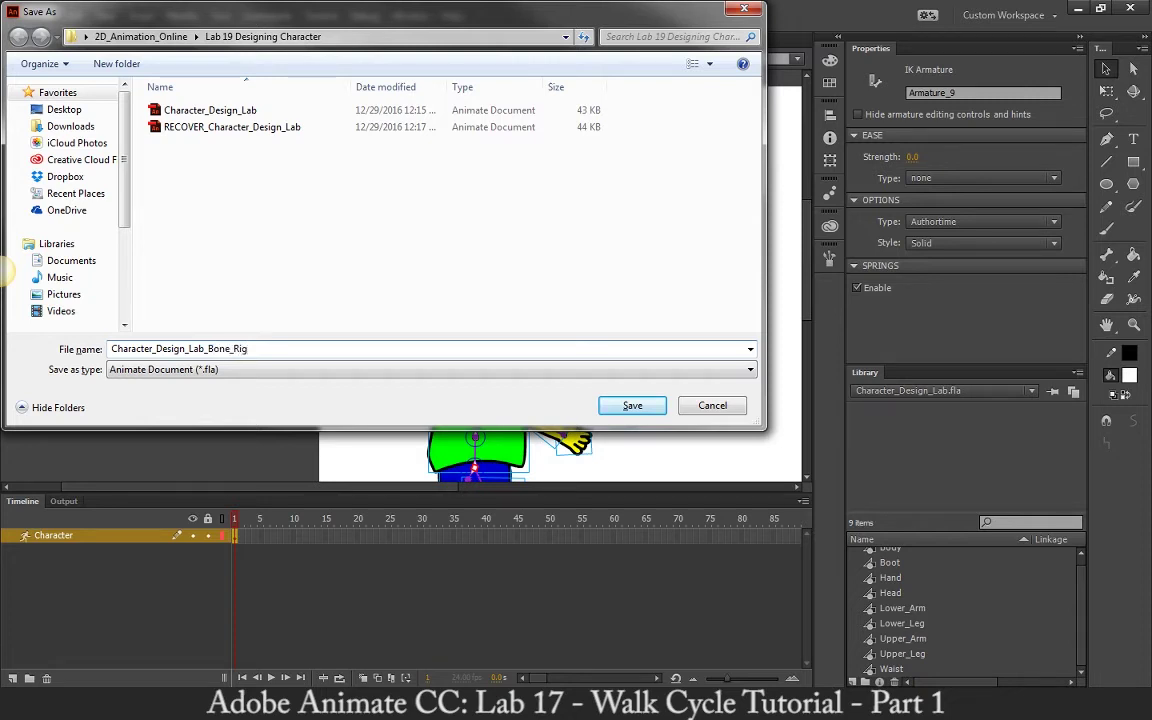
key("BackSpace")
key("BackSpace")
type("_")
left_click(260, 348)
type("_Lab")
left_click(633, 405)
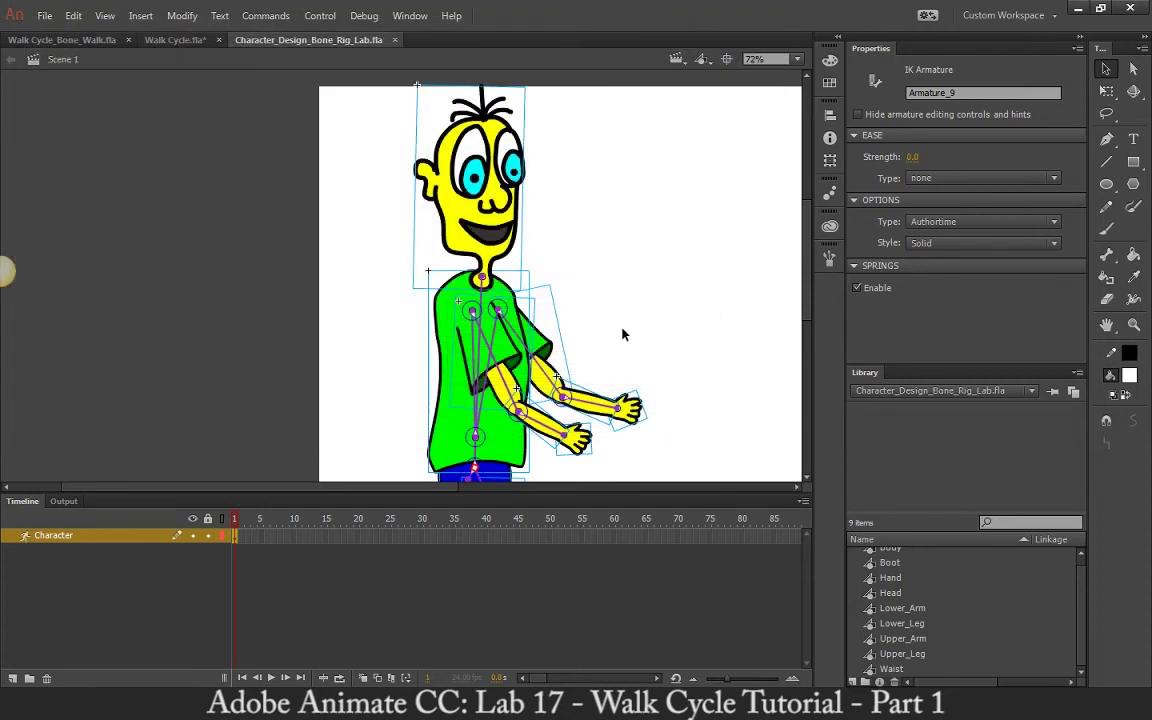
Step: Zoom out to 36% and pan to show the whole character with boots, then select the armature
left_click(355, 334)
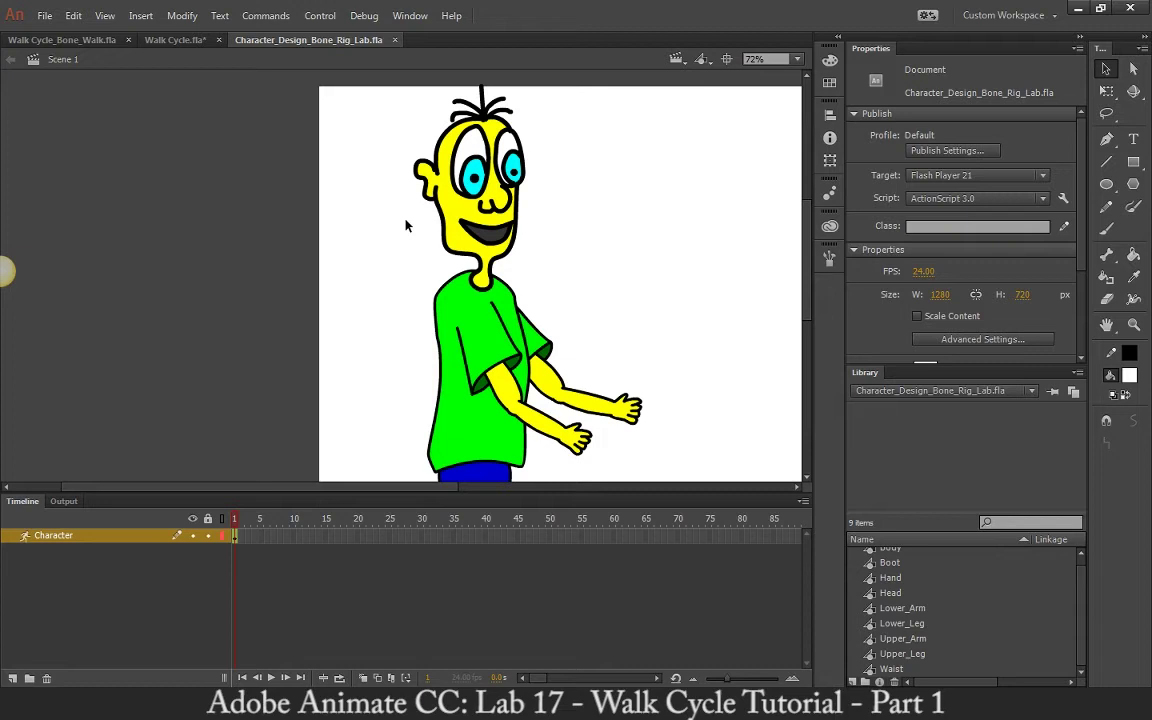
key("ctrl+minus")
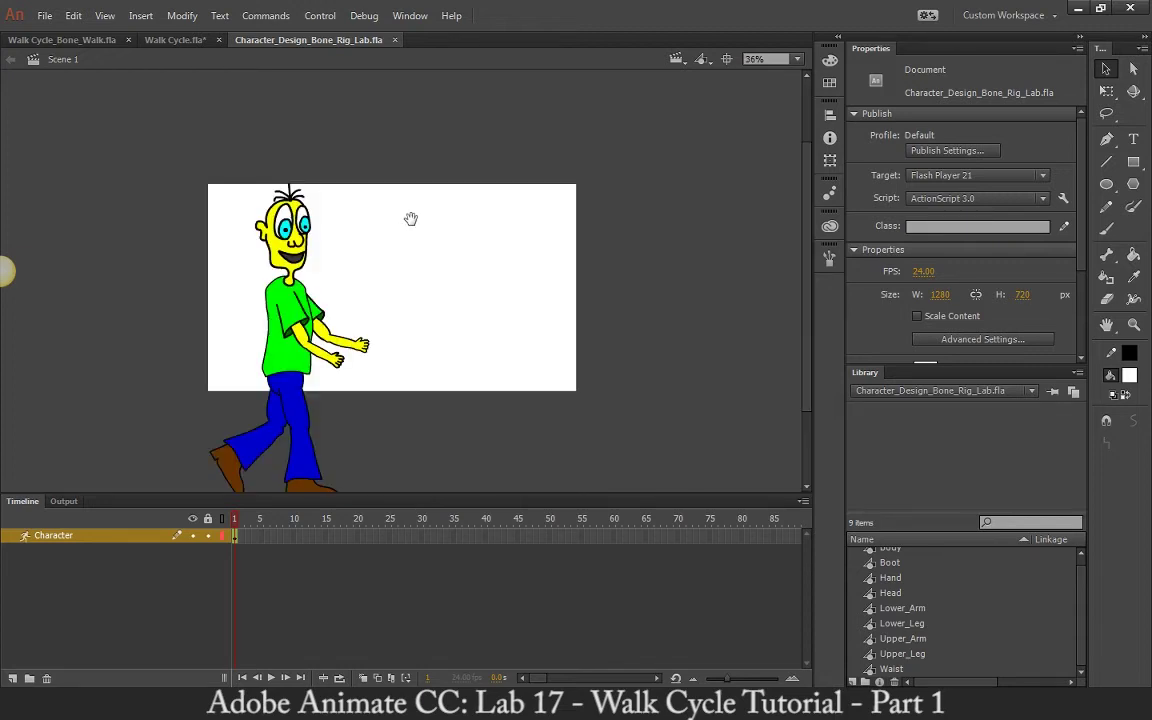
left_click_drag(411, 221, 467, 162)
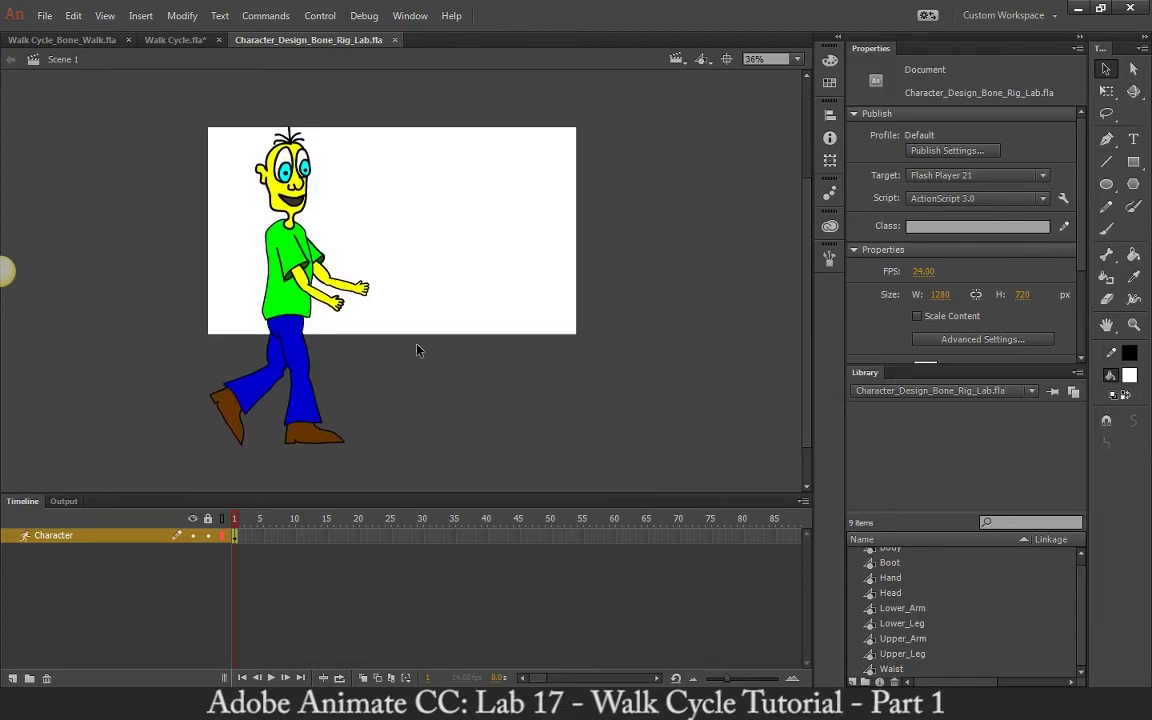
left_click(83, 538)
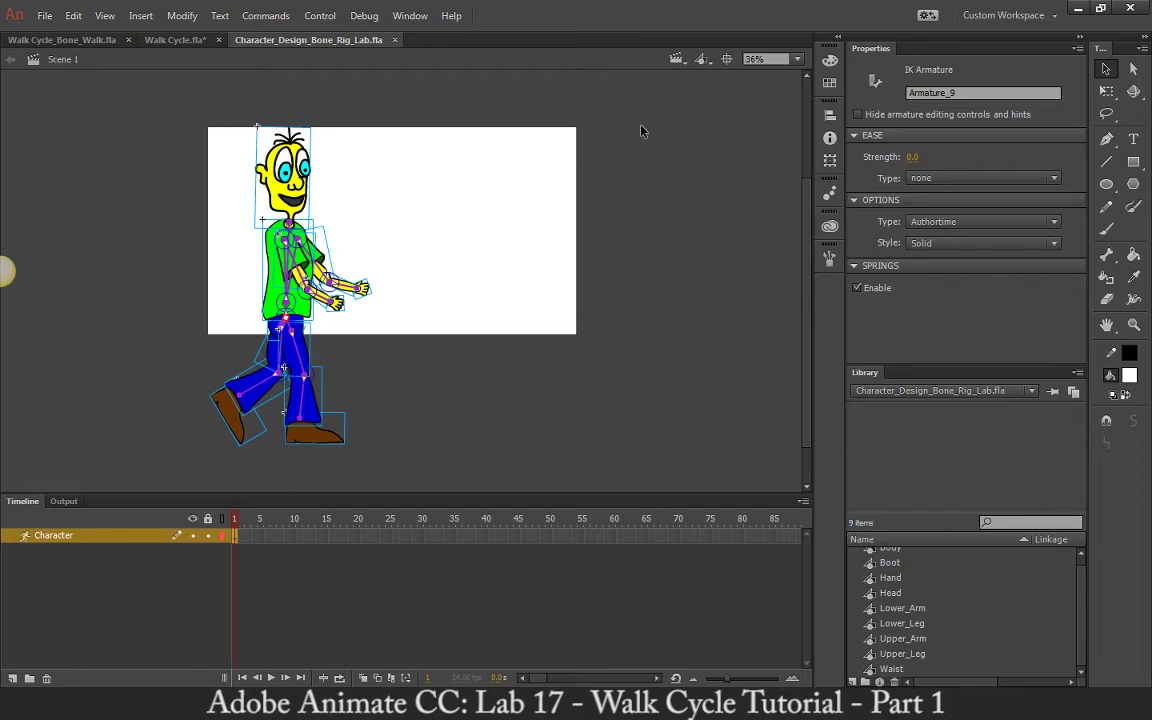
Step: Convert the armature into a graphic symbol named Character
key("F8")
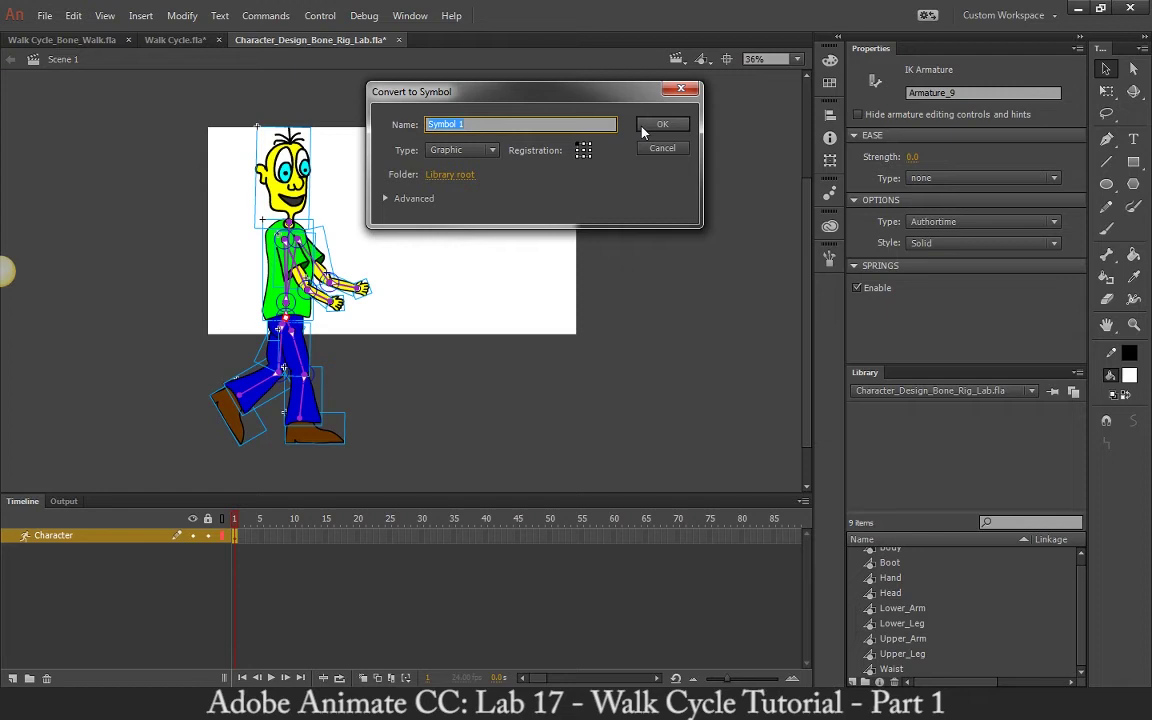
type("Character")
left_click(640, 123)
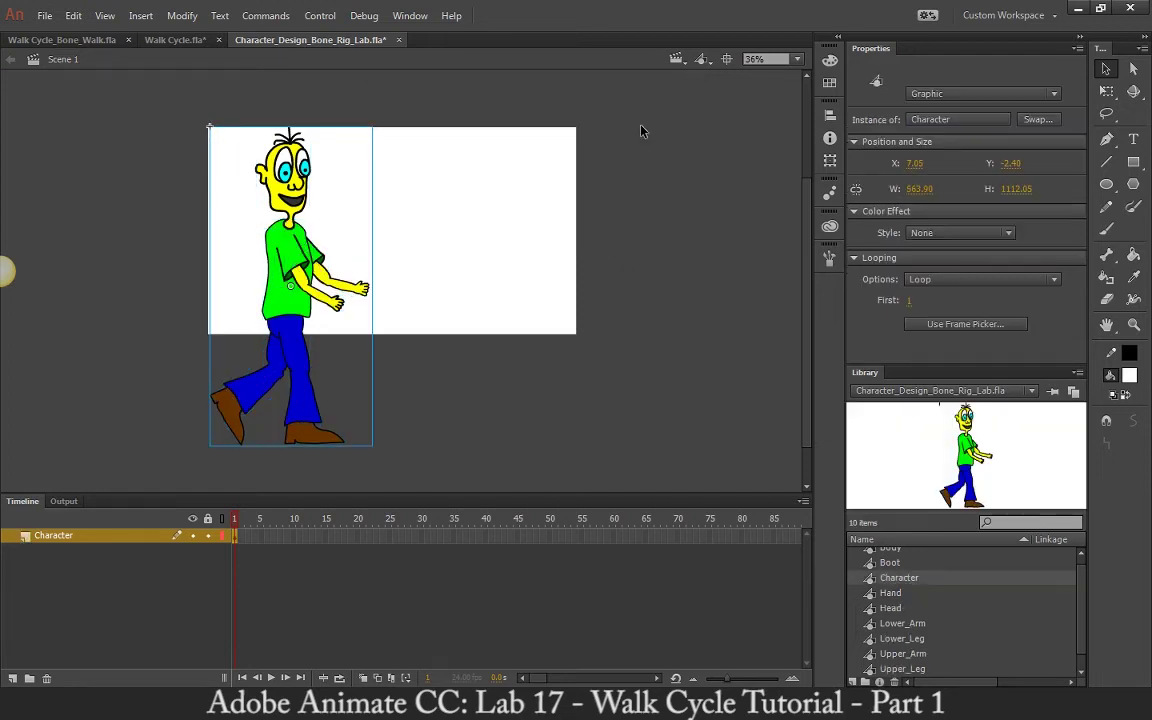
left_click(486, 346)
left_click(284, 258)
Step: Inside the symbol, extend the layer to frame 85 and rename Layer 1 to Character
double_click(265, 230)
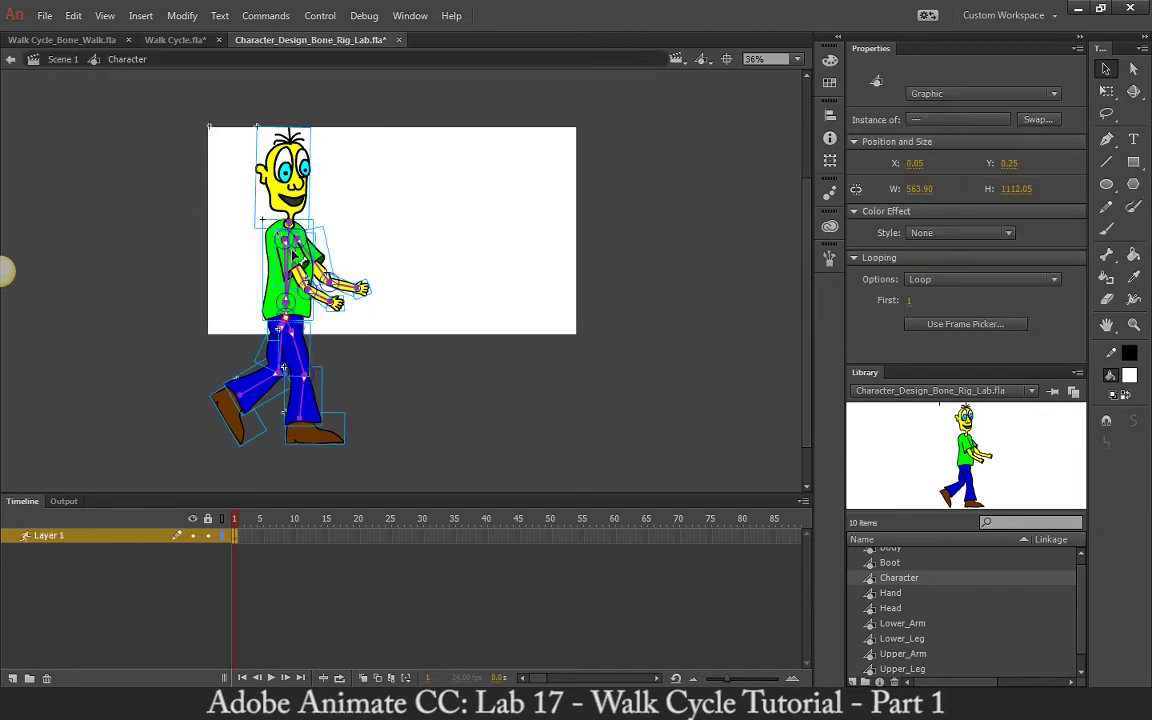
left_click(411, 398)
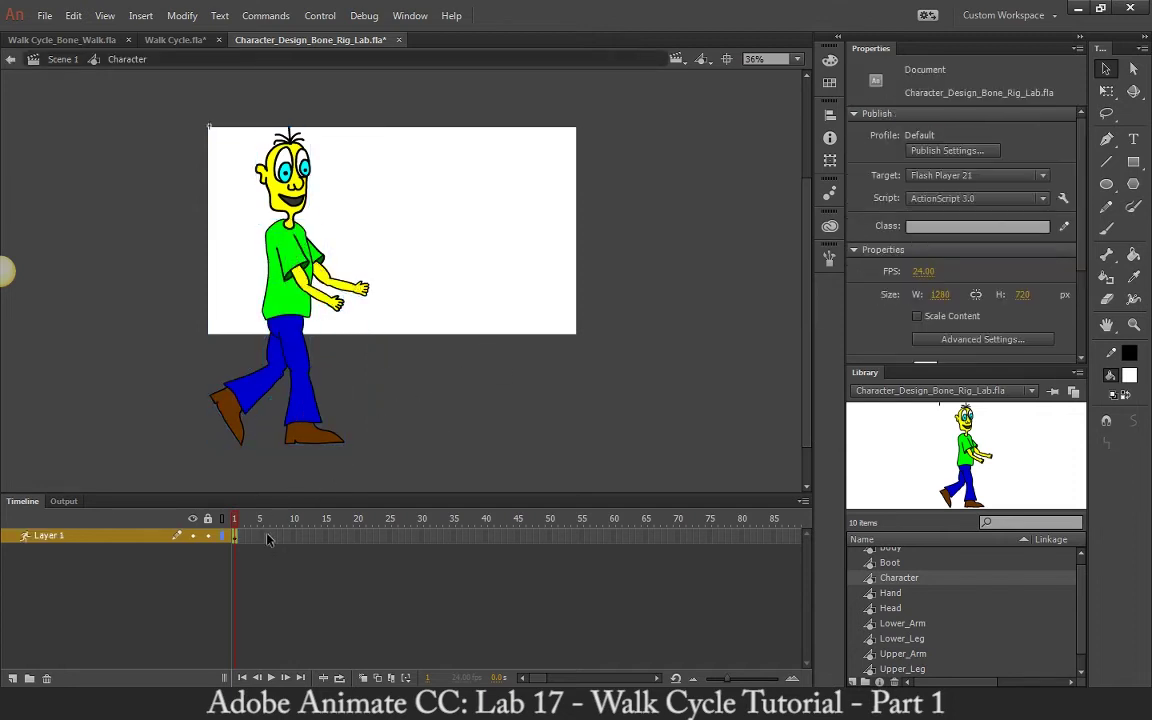
right_click(773, 549)
left_click(835, 299)
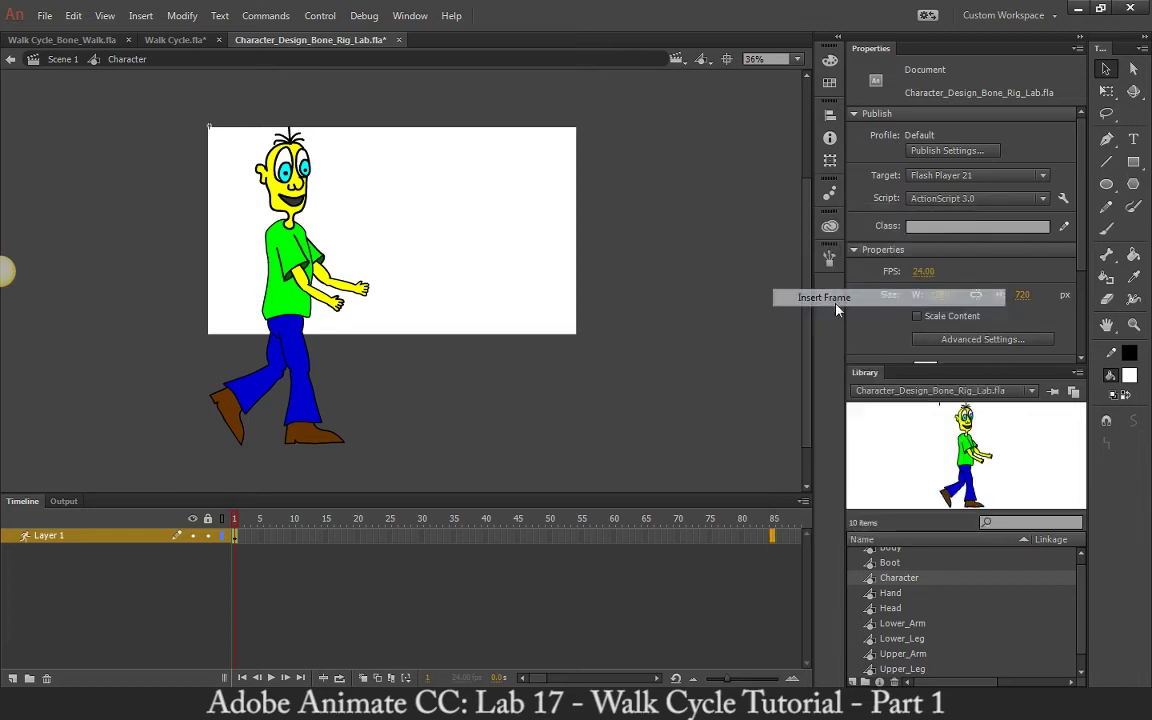
double_click(48, 536)
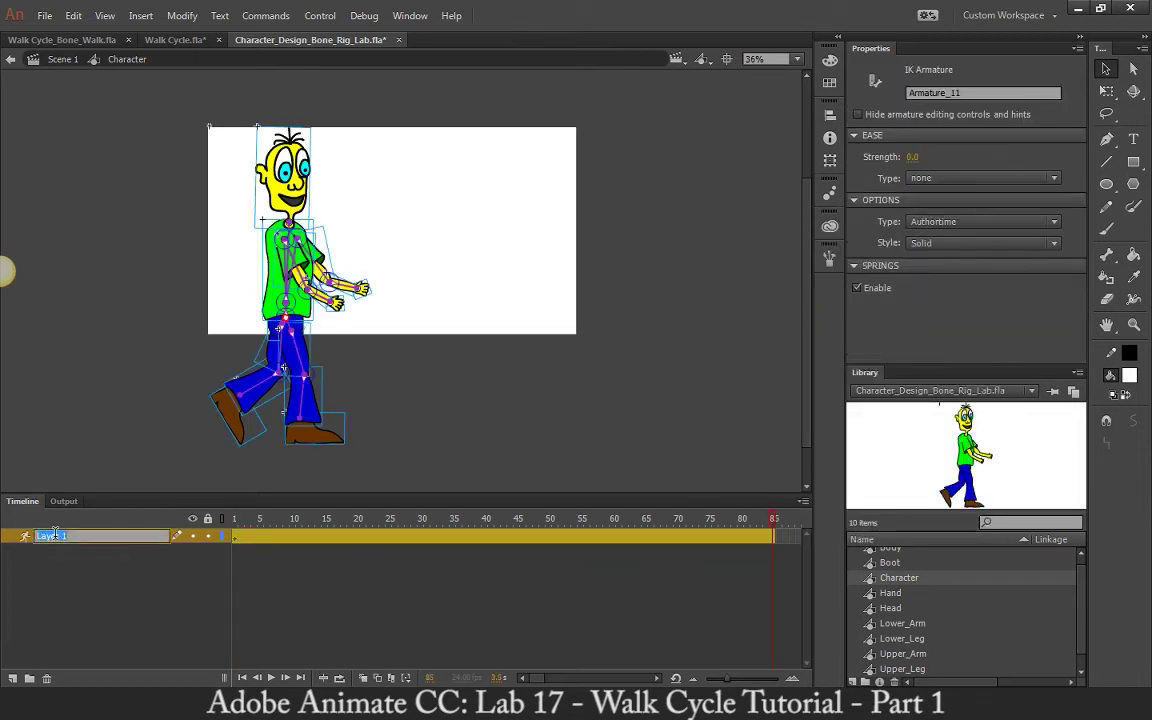
type("Character")
key("Return")
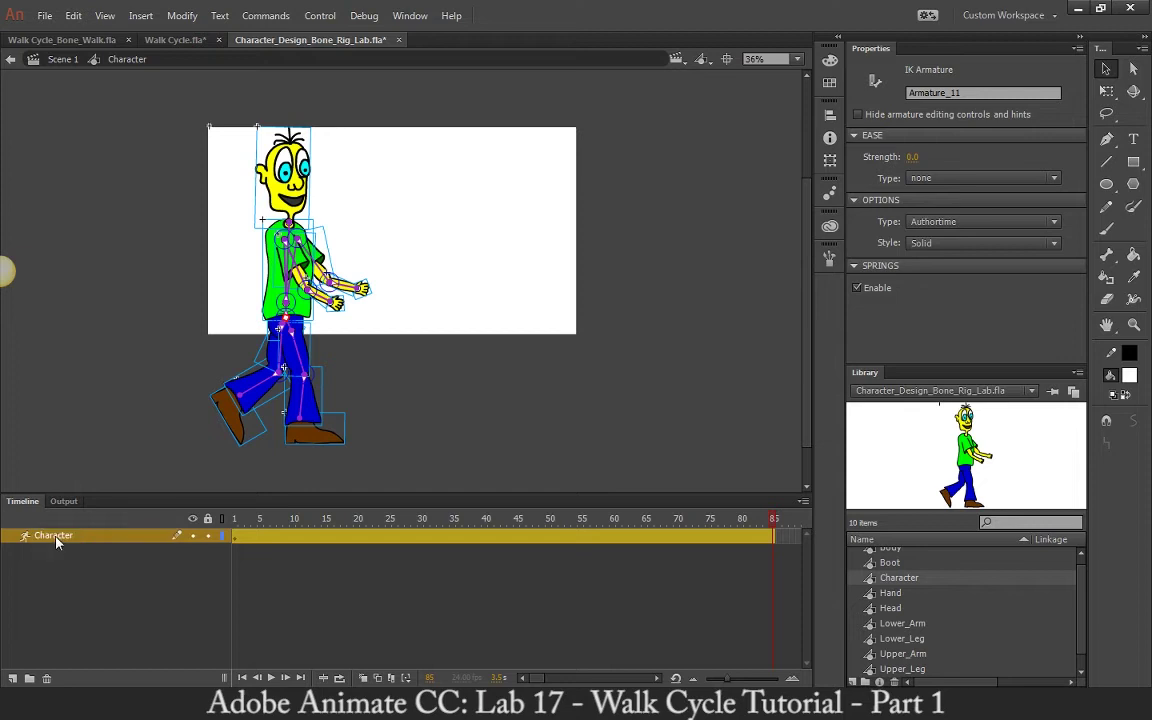
Step: At frame 10, bend the front knee and swing the back leg into a stride
left_click(455, 389)
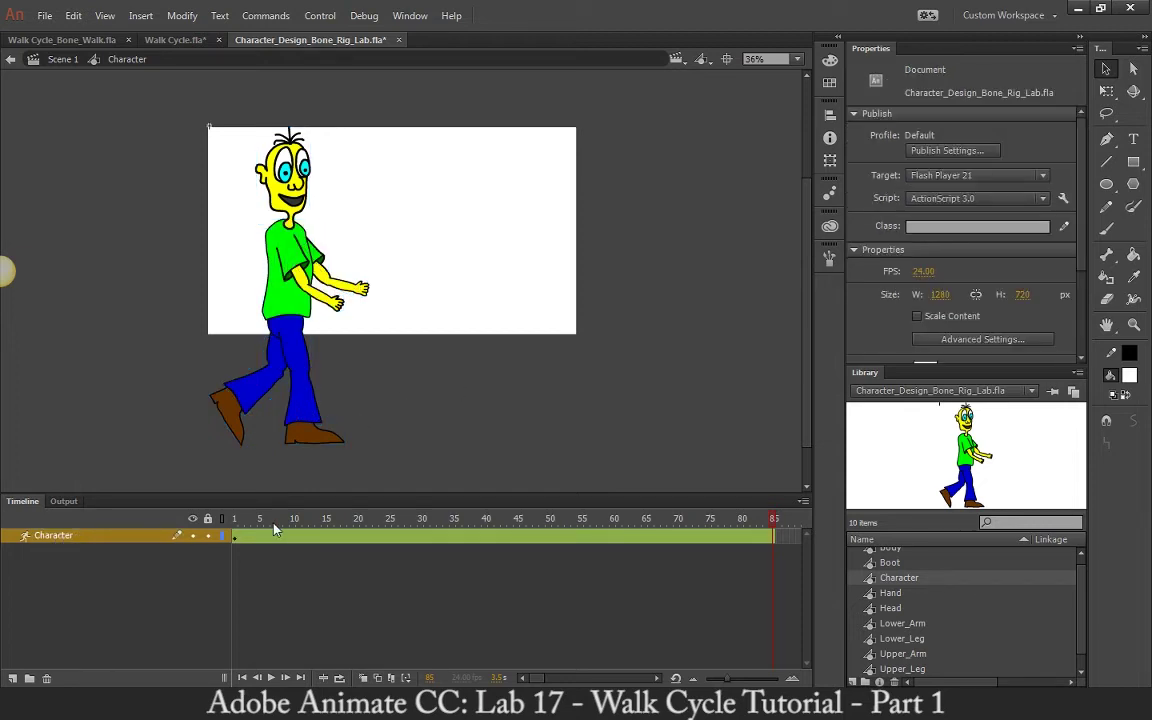
left_click(287, 399)
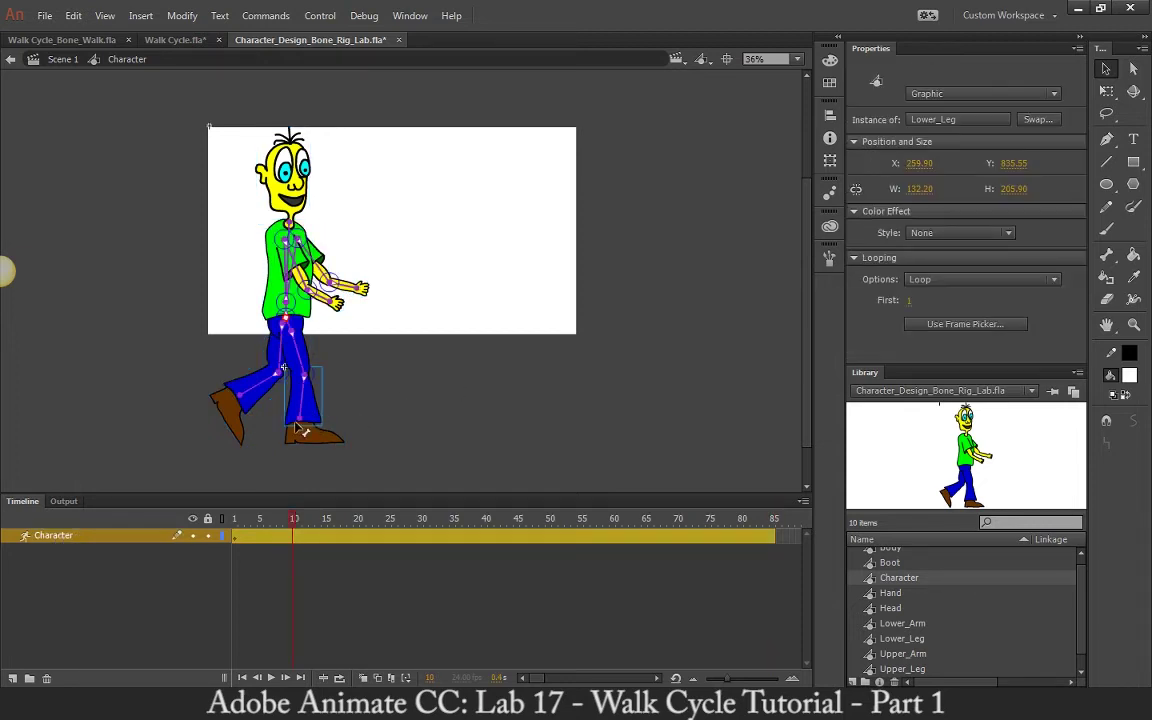
left_click_drag(328, 430, 350, 386)
left_click_drag(233, 399, 225, 372)
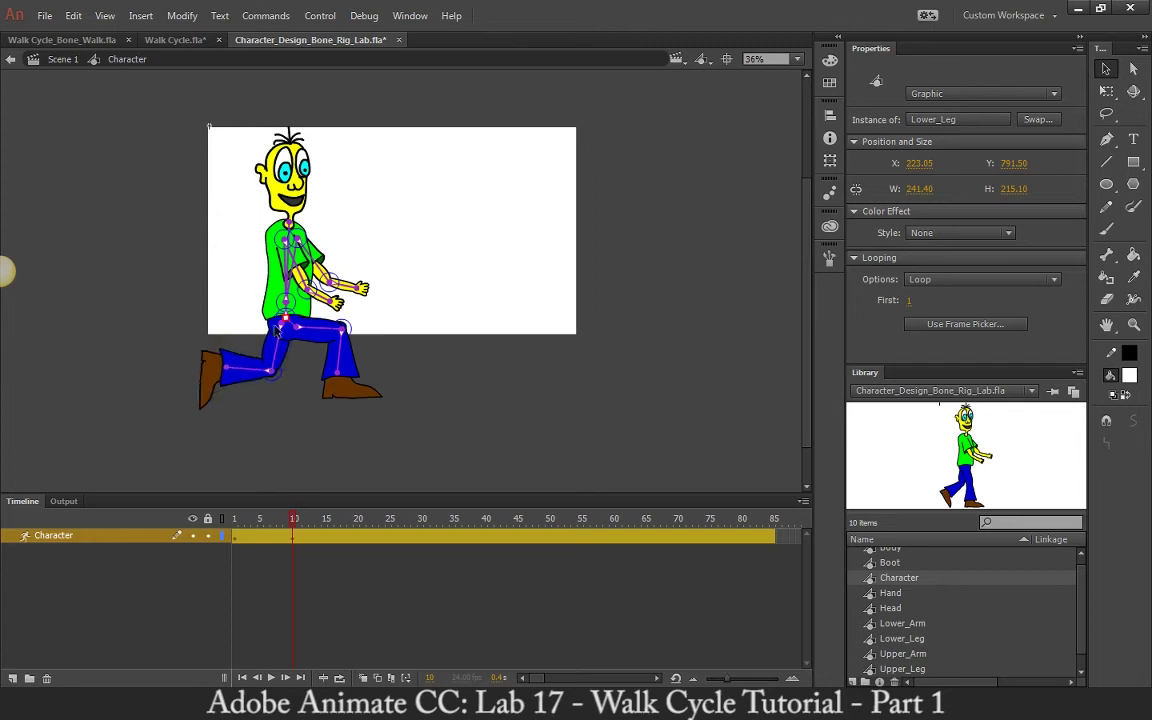
Step: Swing the back forearm behind the body, raise the front forearm, and scrub frames 1–10
left_click_drag(336, 312, 218, 275)
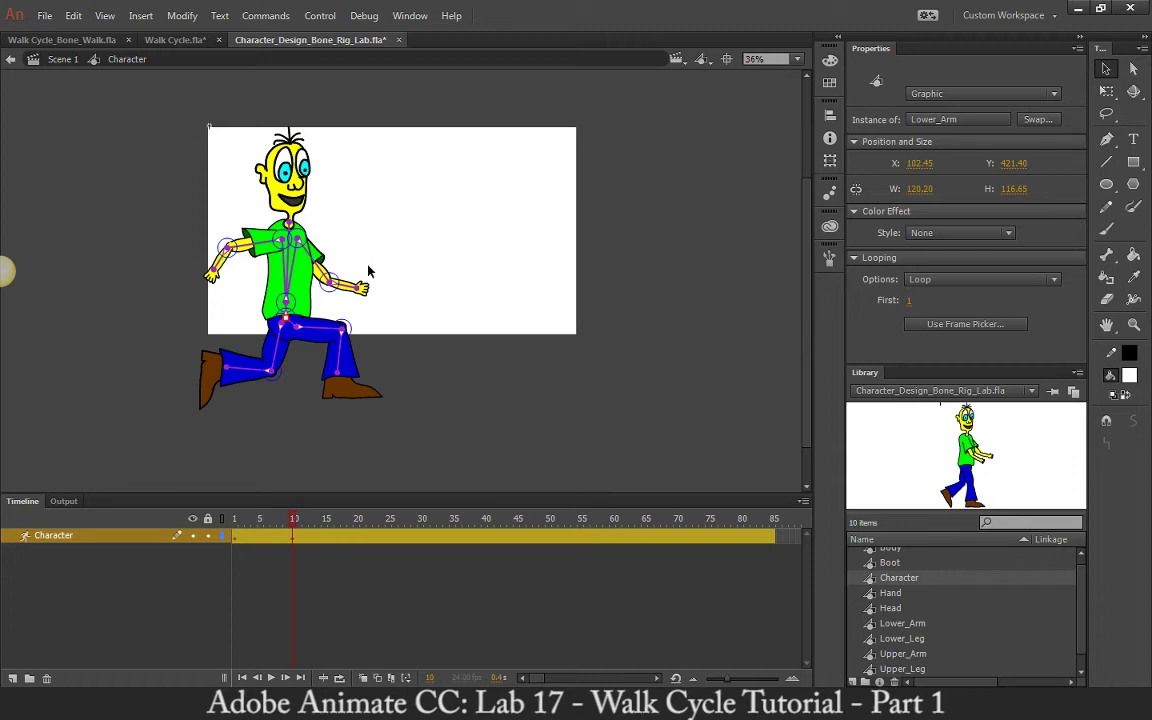
left_click_drag(358, 285, 315, 246)
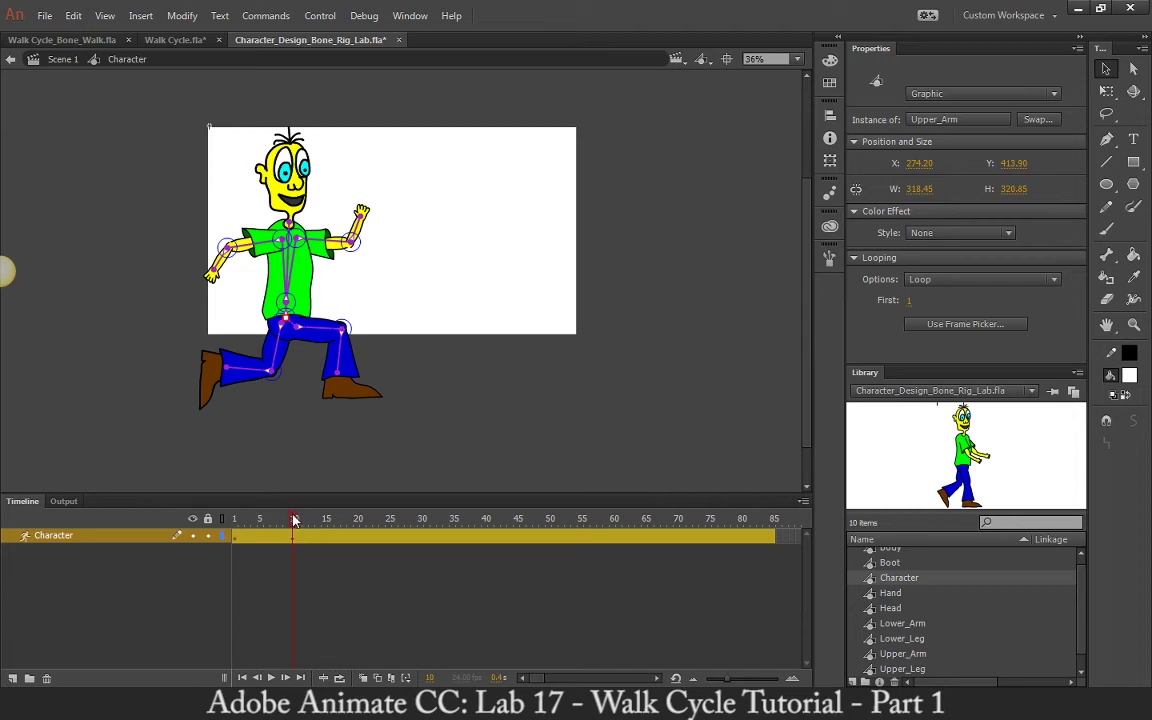
mouse_move(294, 519)
left_mouse_down()
mouse_move(236, 519)
mouse_move(287, 536)
left_mouse_up()
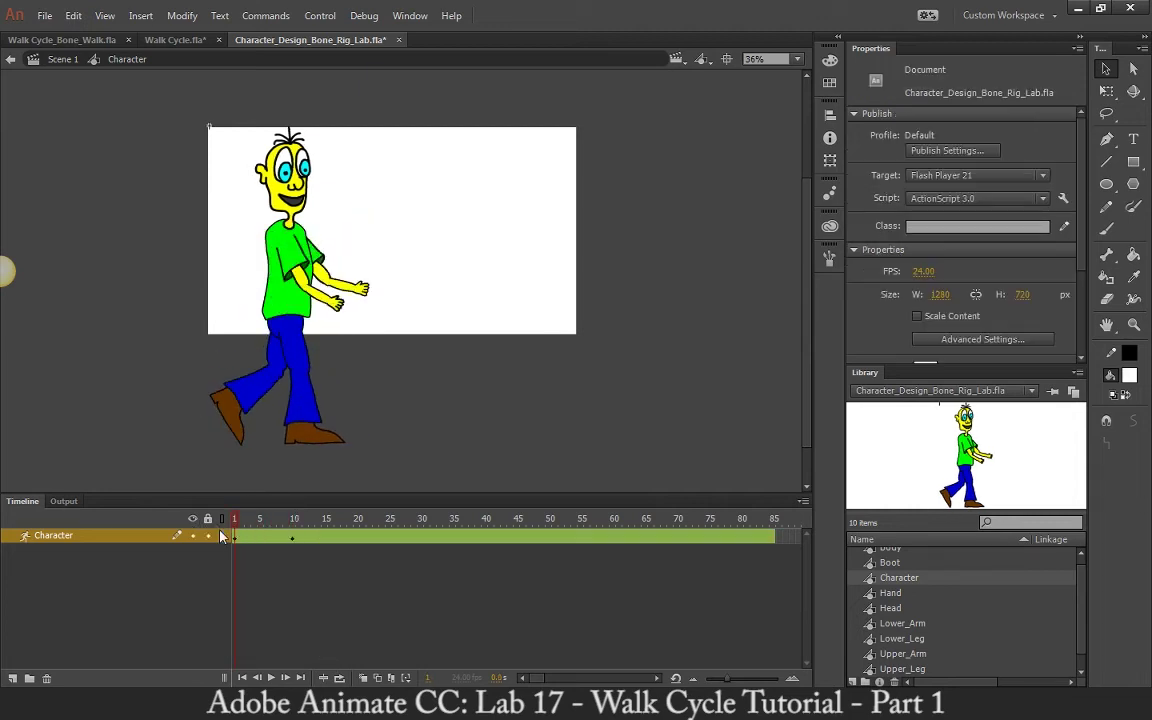
left_click_drag(234, 519, 294, 527)
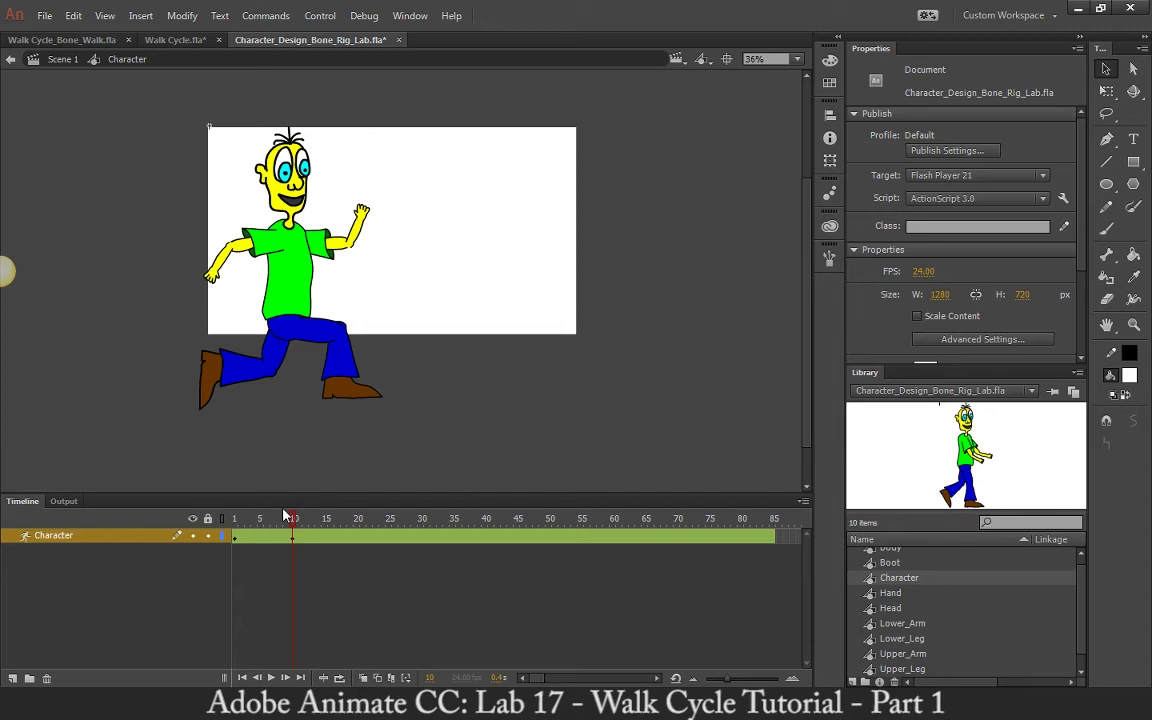
Step: At frame 20, pose the legs mid-stride, stretch the front arm forward, and tilt the head back
left_click(357, 530)
left_click(350, 378)
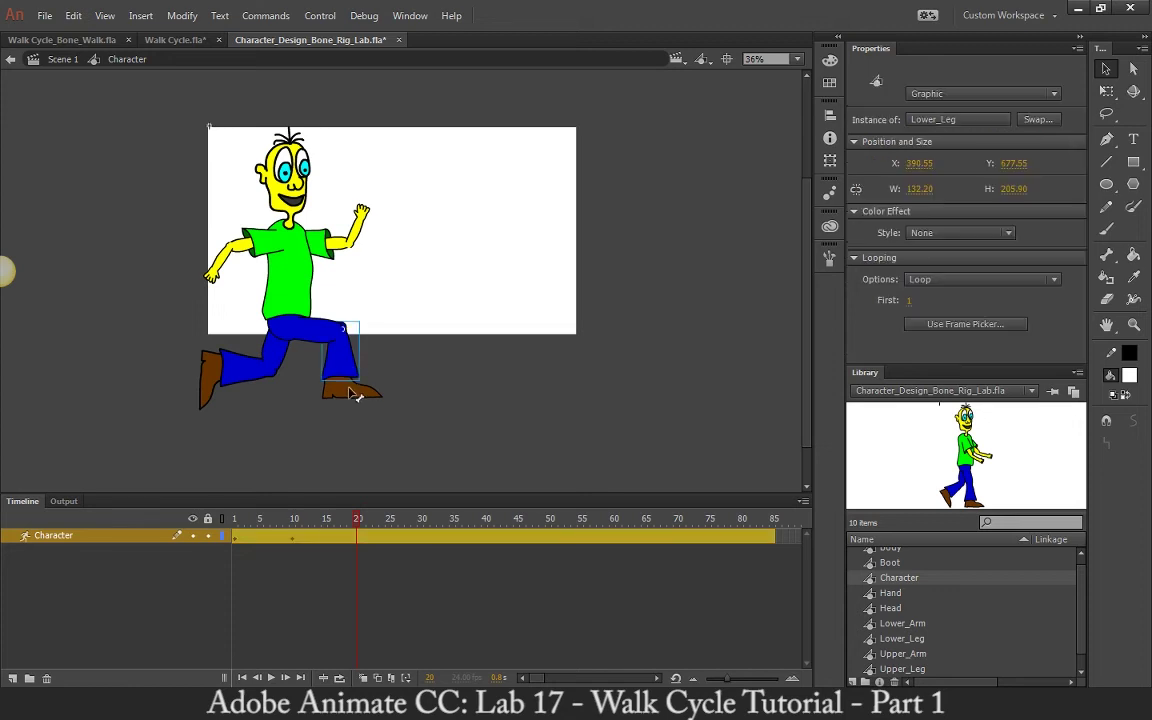
left_click_drag(350, 378, 345, 414)
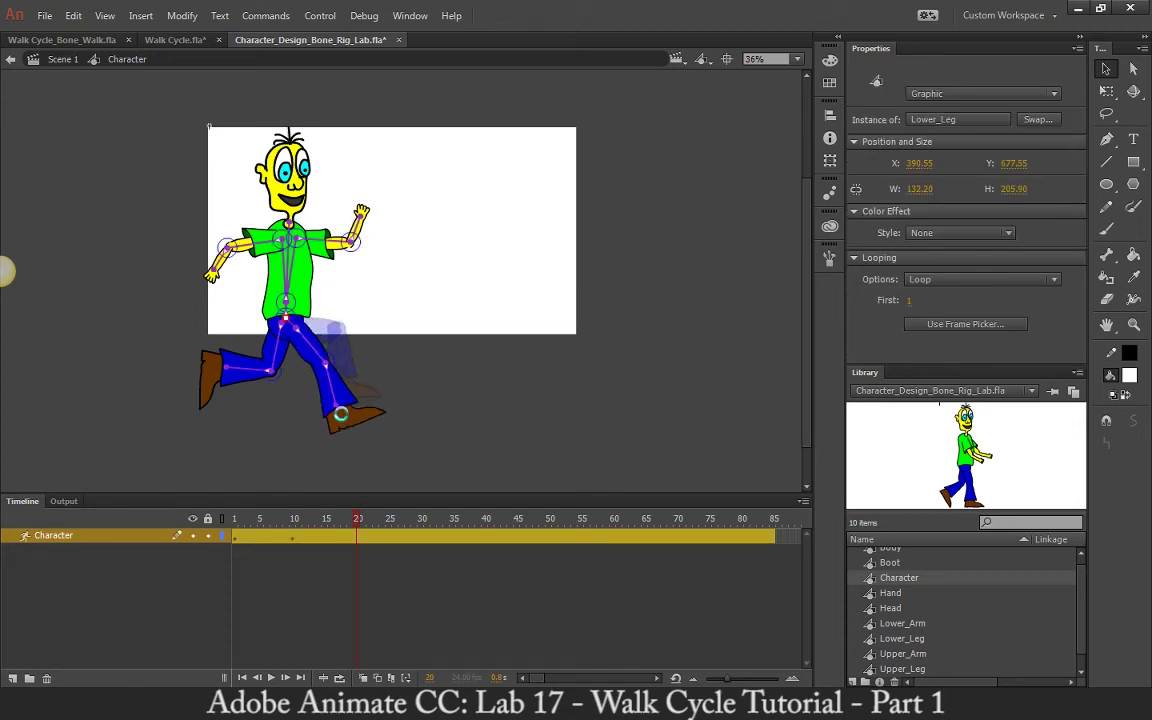
left_click_drag(210, 345, 232, 402)
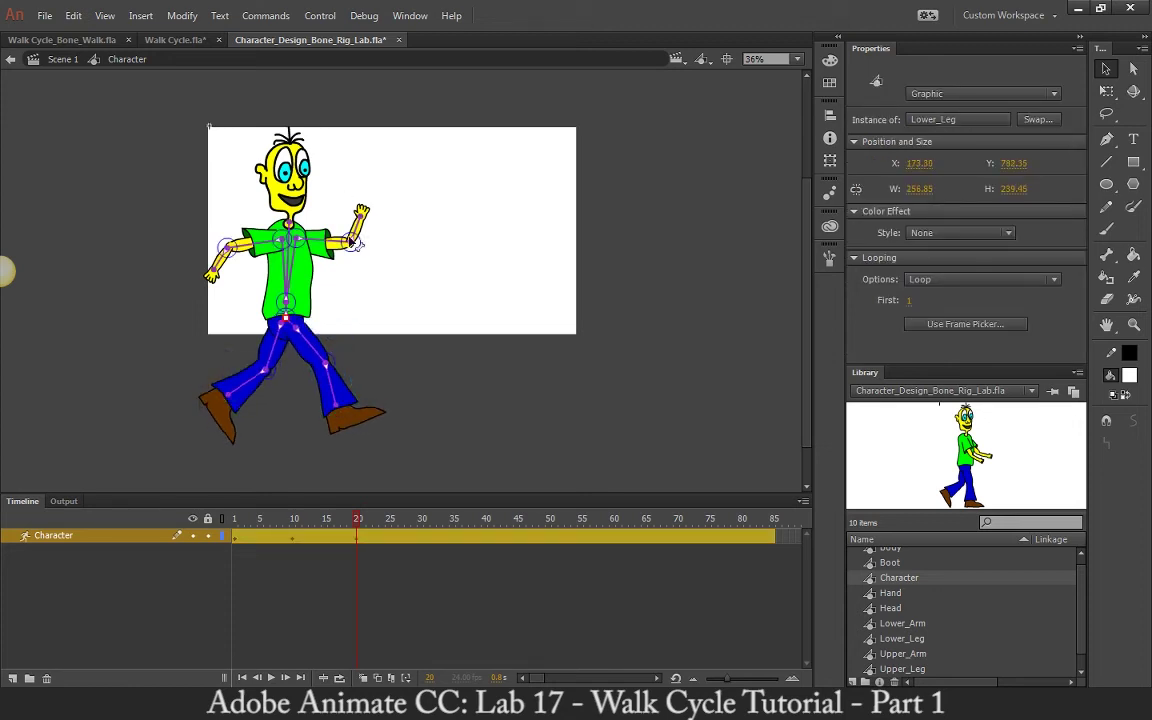
left_click_drag(360, 212, 388, 228)
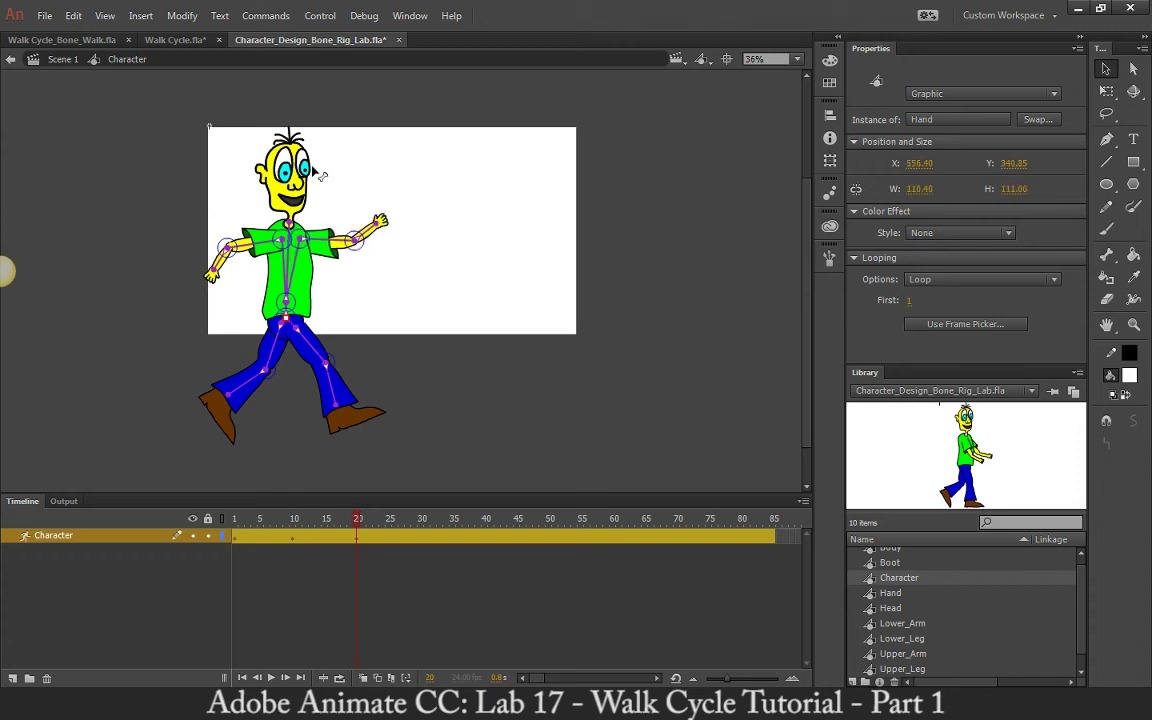
left_click_drag(290, 158, 284, 167)
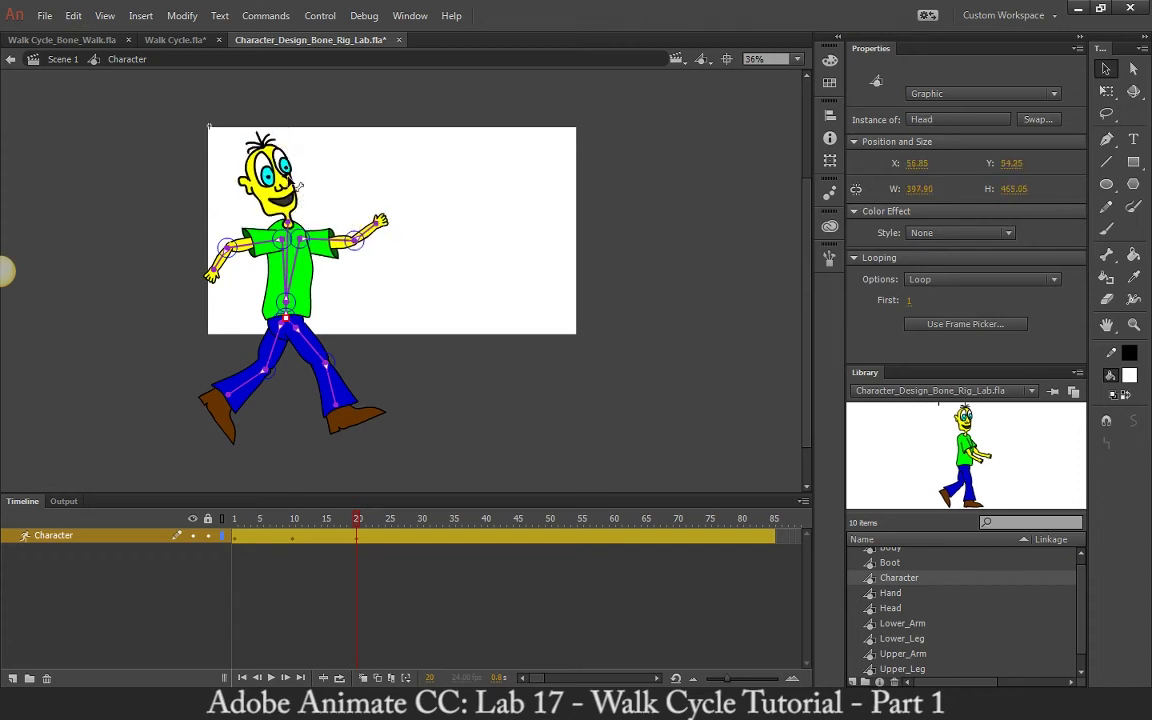
Step: Adjust the head tilt at frame 10, then scrub from frame 11 to 20 to preview
left_click(296, 528)
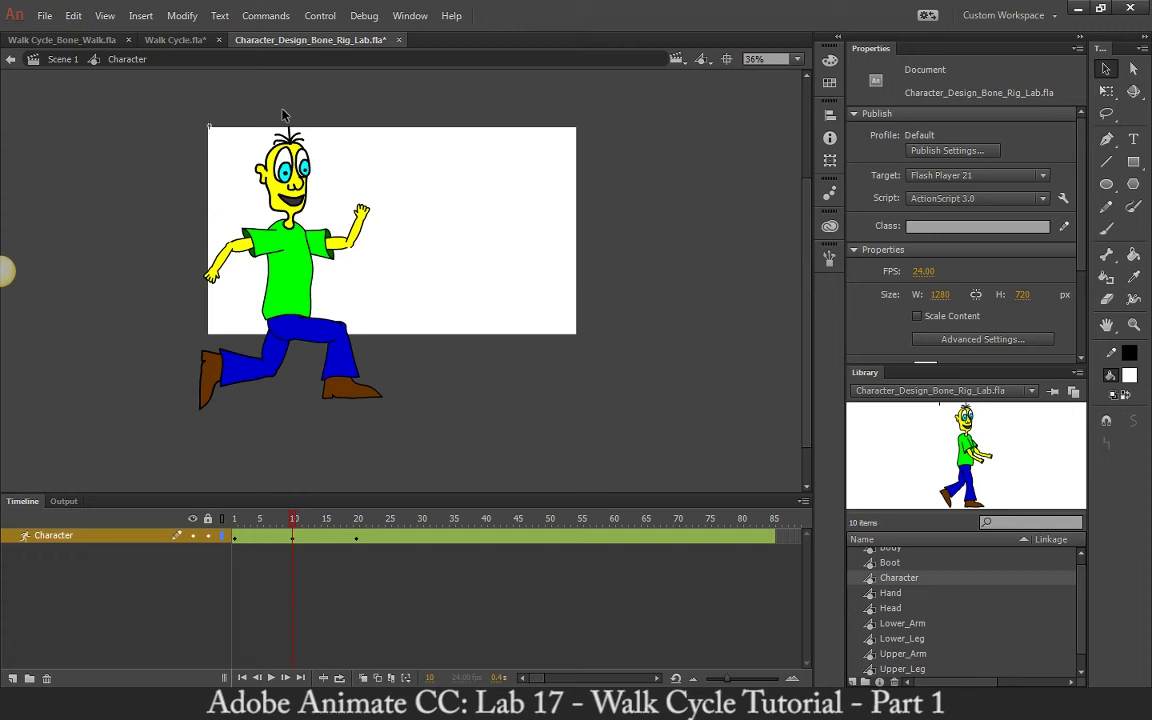
left_click_drag(265, 150, 285, 145)
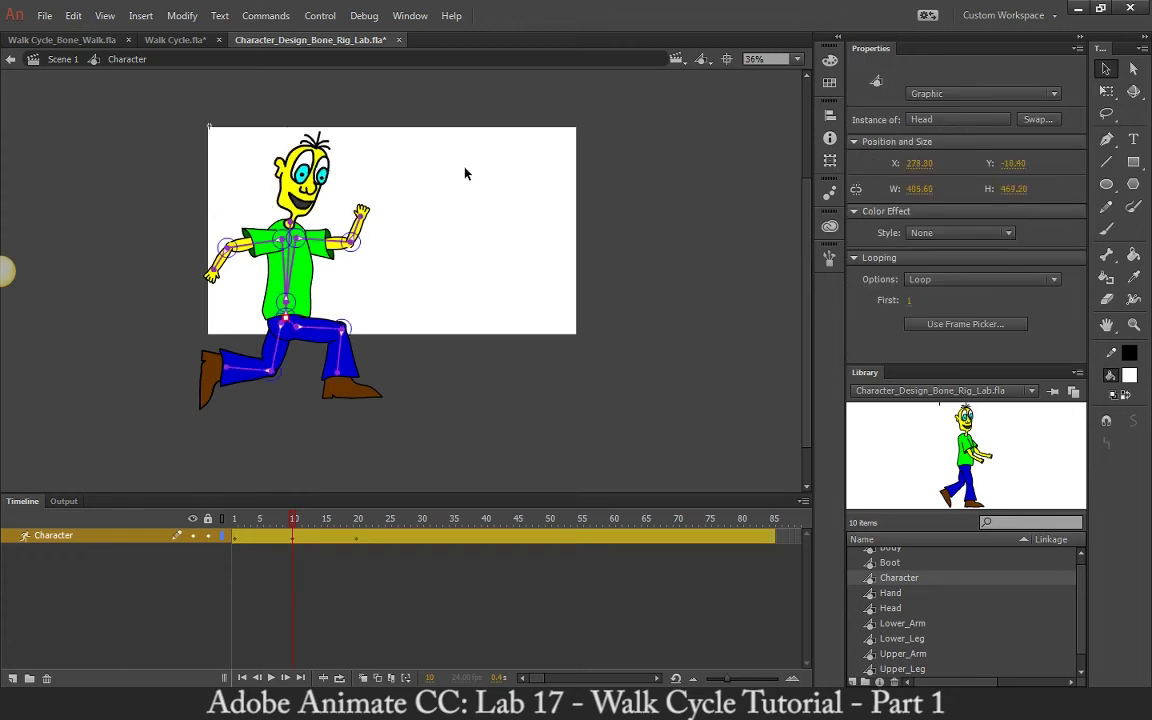
left_click(465, 172)
left_click(301, 523)
left_click_drag(306, 522, 357, 521)
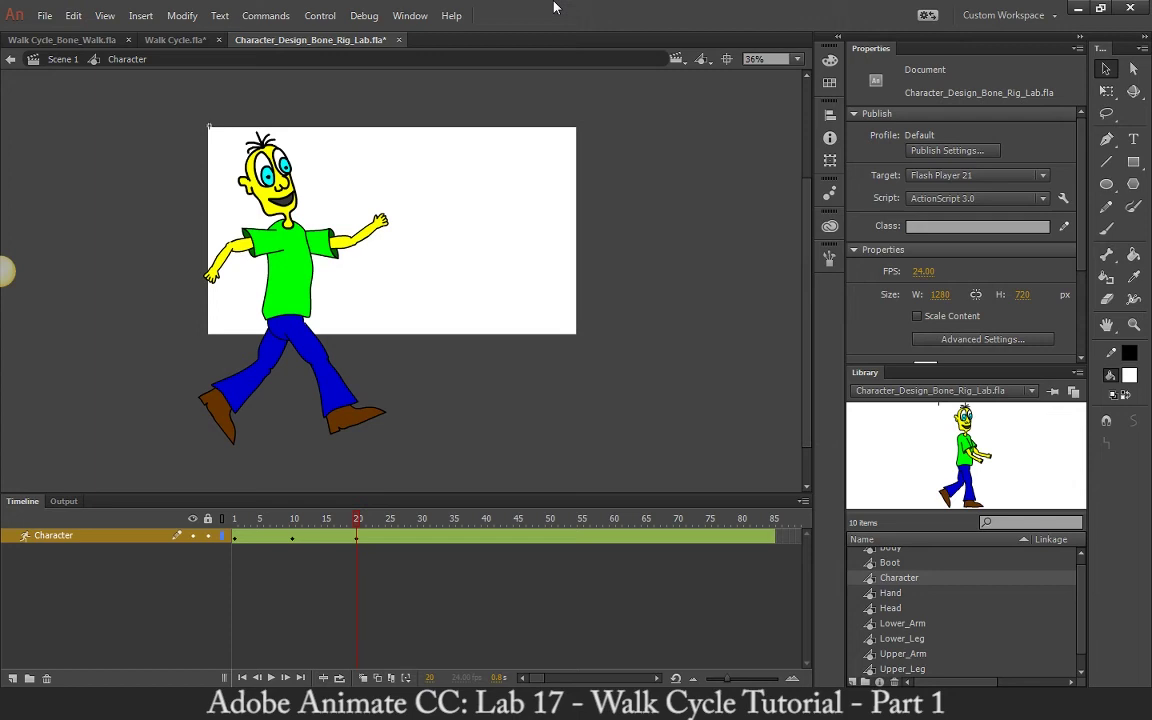
Step: Select the Body graphic and rotate it around the hip joint
left_click(290, 330)
left_click(293, 335)
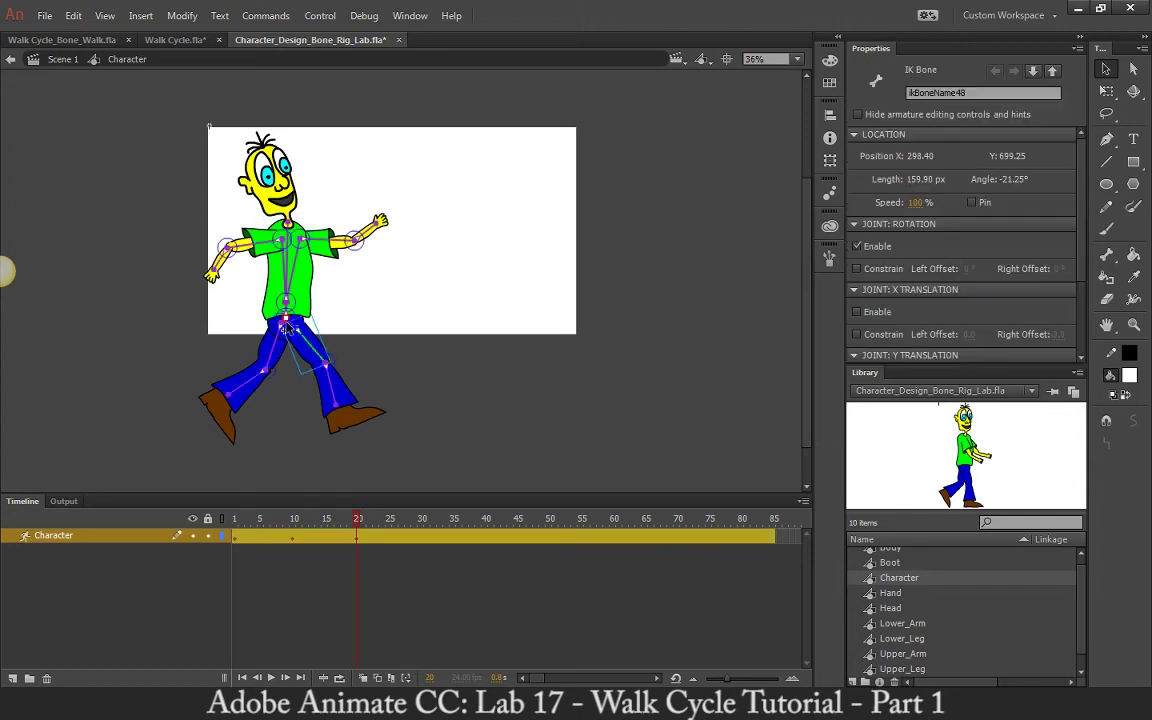
left_click(367, 313)
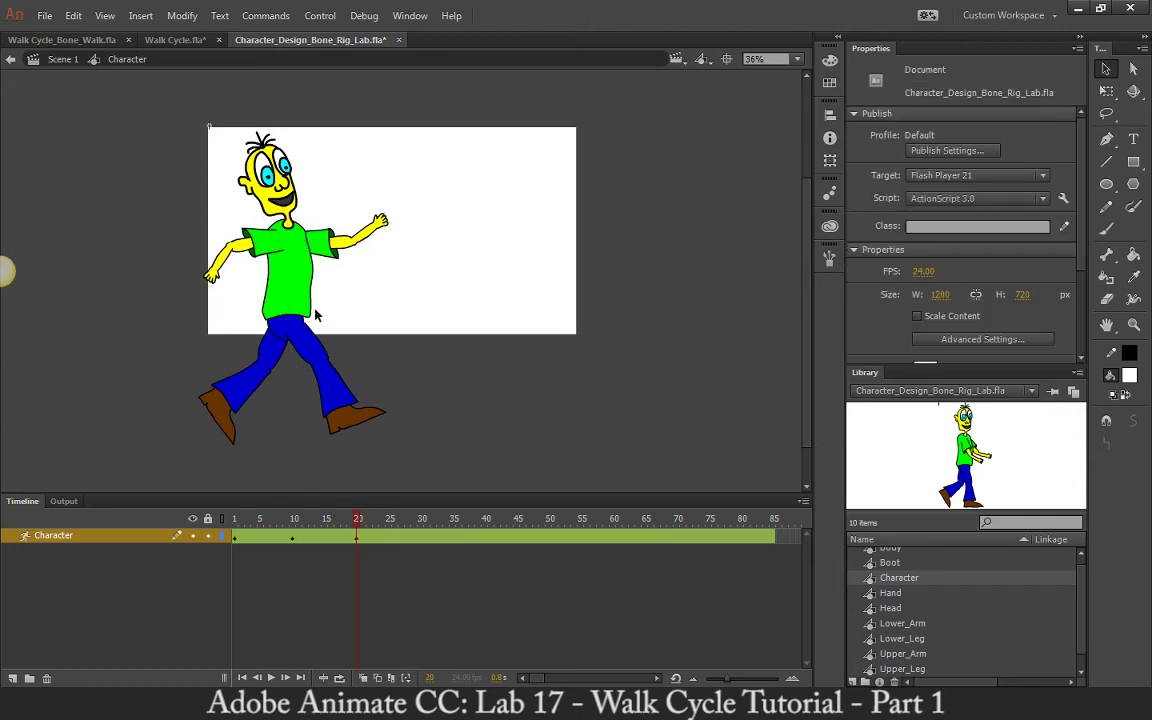
left_click(266, 292)
left_click_drag(309, 322, 345, 317)
Step: Zoom in to 72%, re-enter the Character symbol and go to frame 20
key("ctrl+equal")
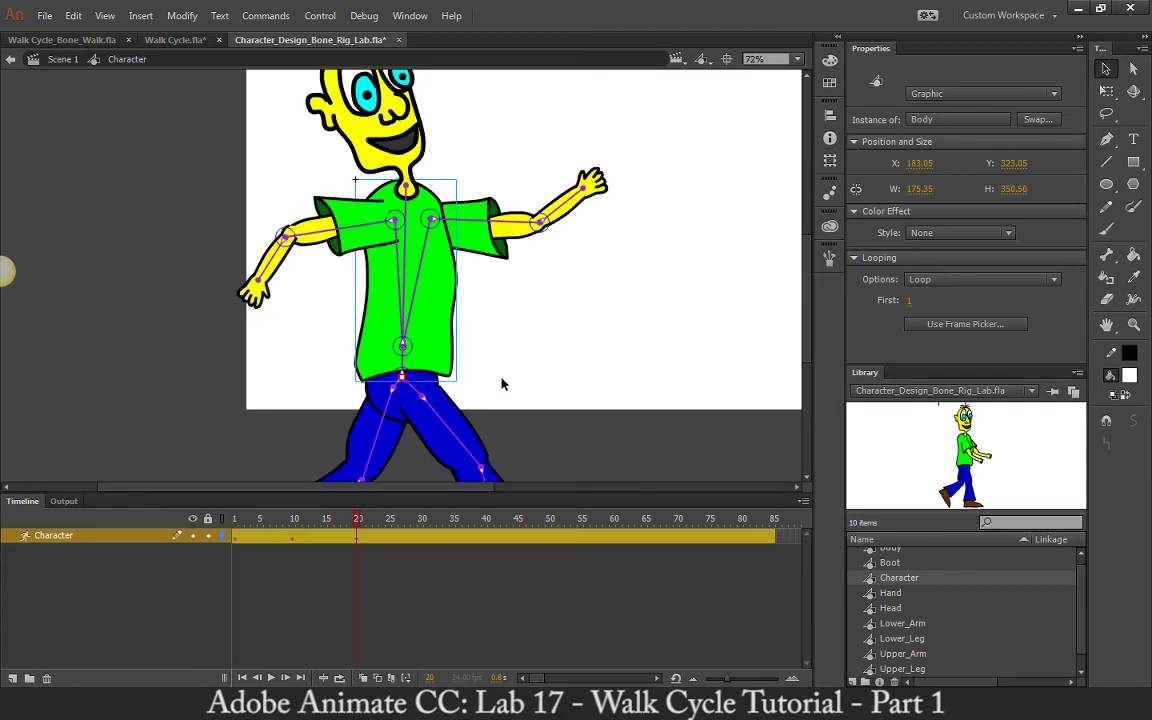
double_click(428, 383)
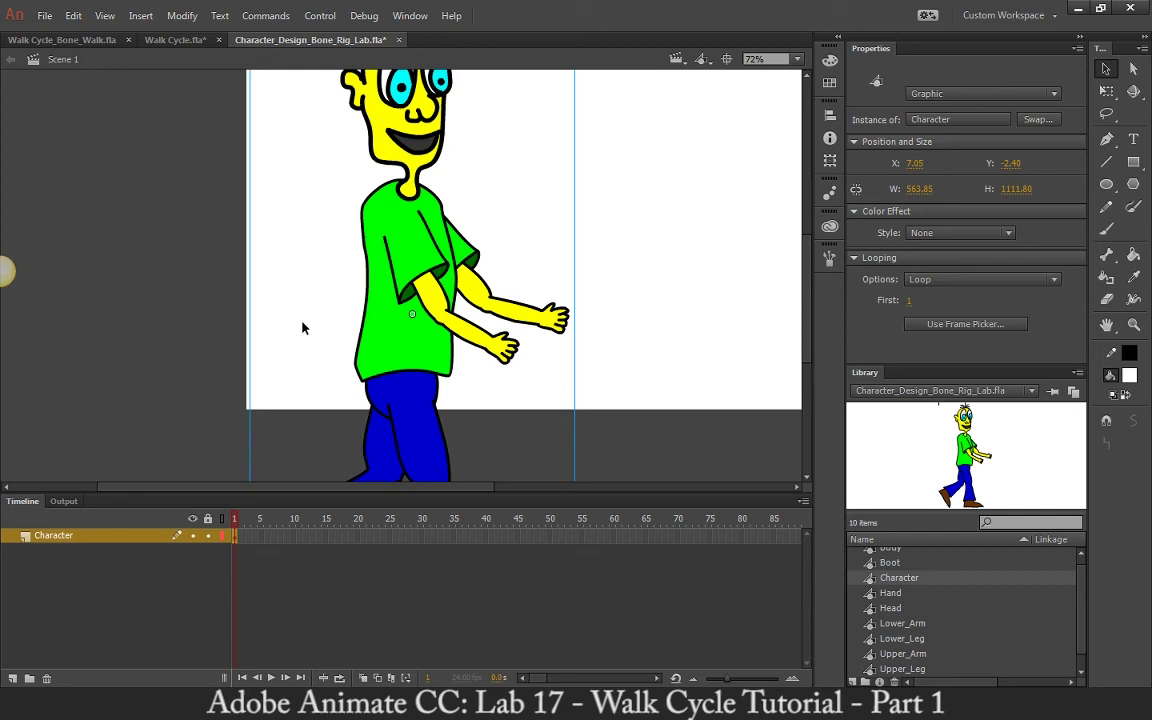
double_click(400, 347)
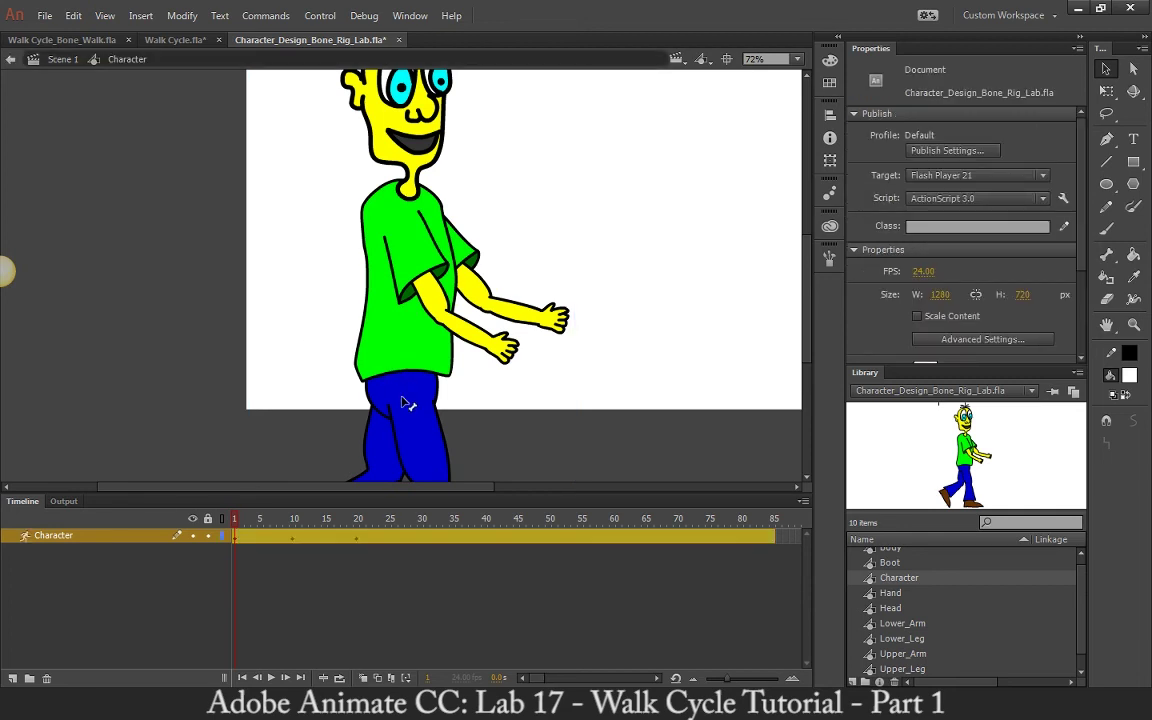
left_click(390, 398)
left_click(360, 527)
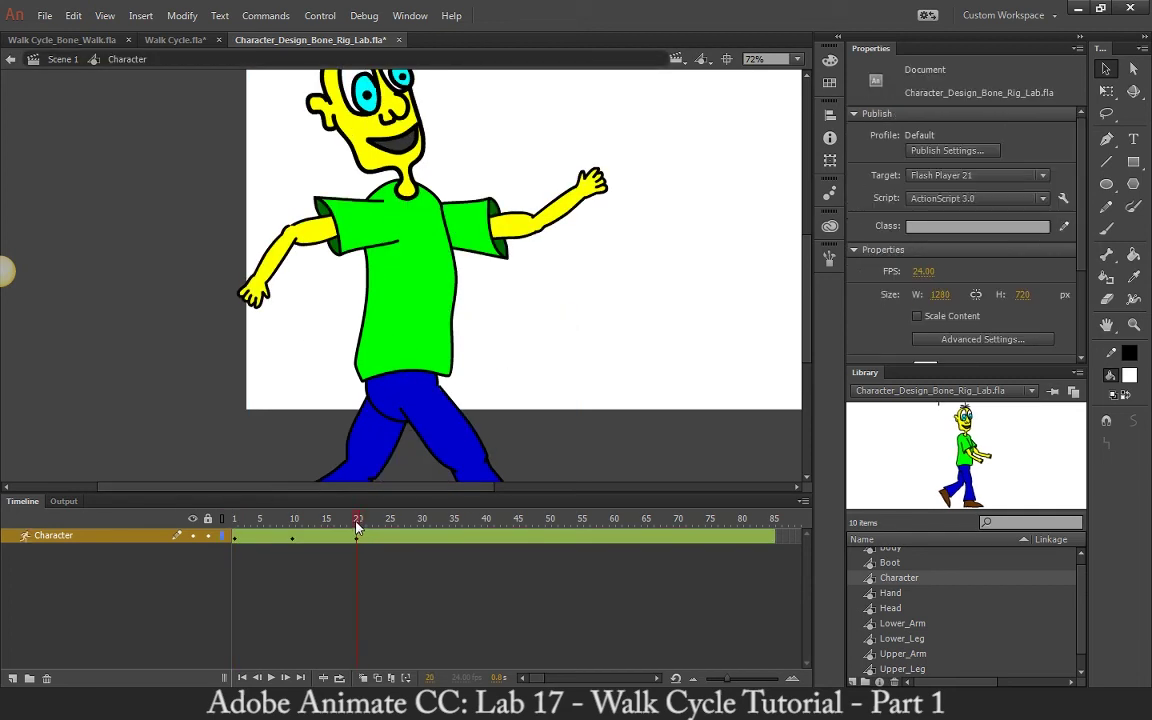
Step: Try lifting the leg into a kick pose at frame 20, then undo it
left_click(392, 390)
left_click_drag(368, 358, 411, 458)
key("ctrl+z")
key("ctrl+z")
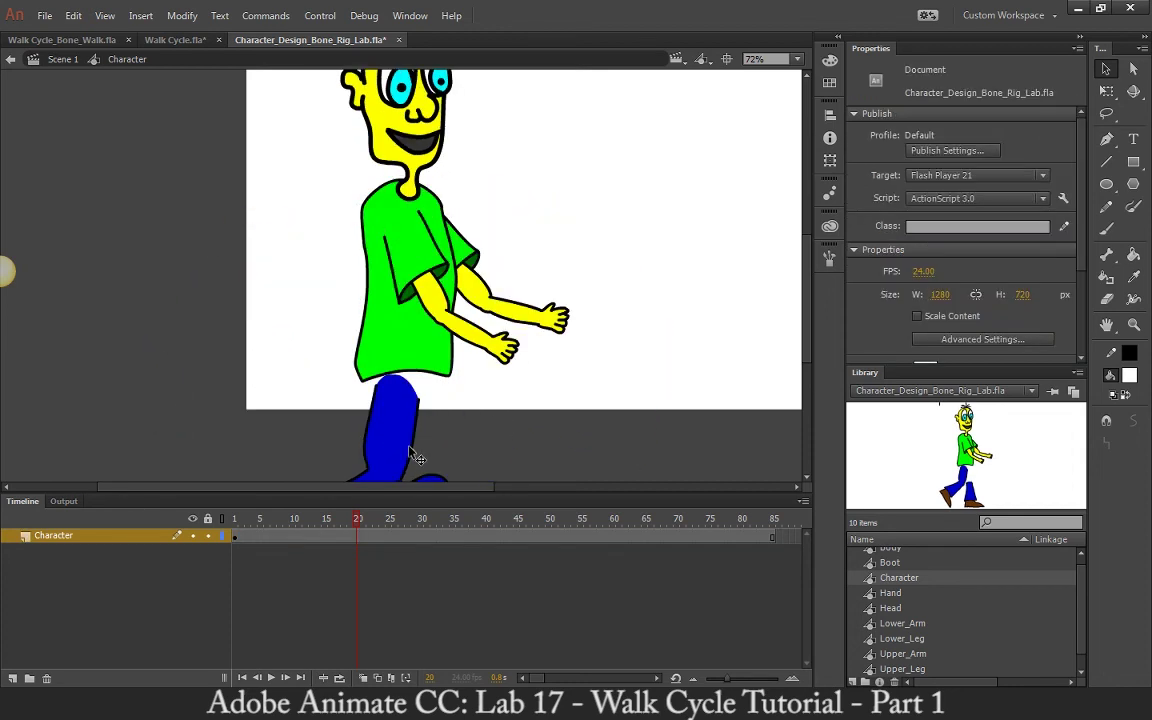
key("ctrl+y")
key("ctrl+z")
key("ctrl+z")
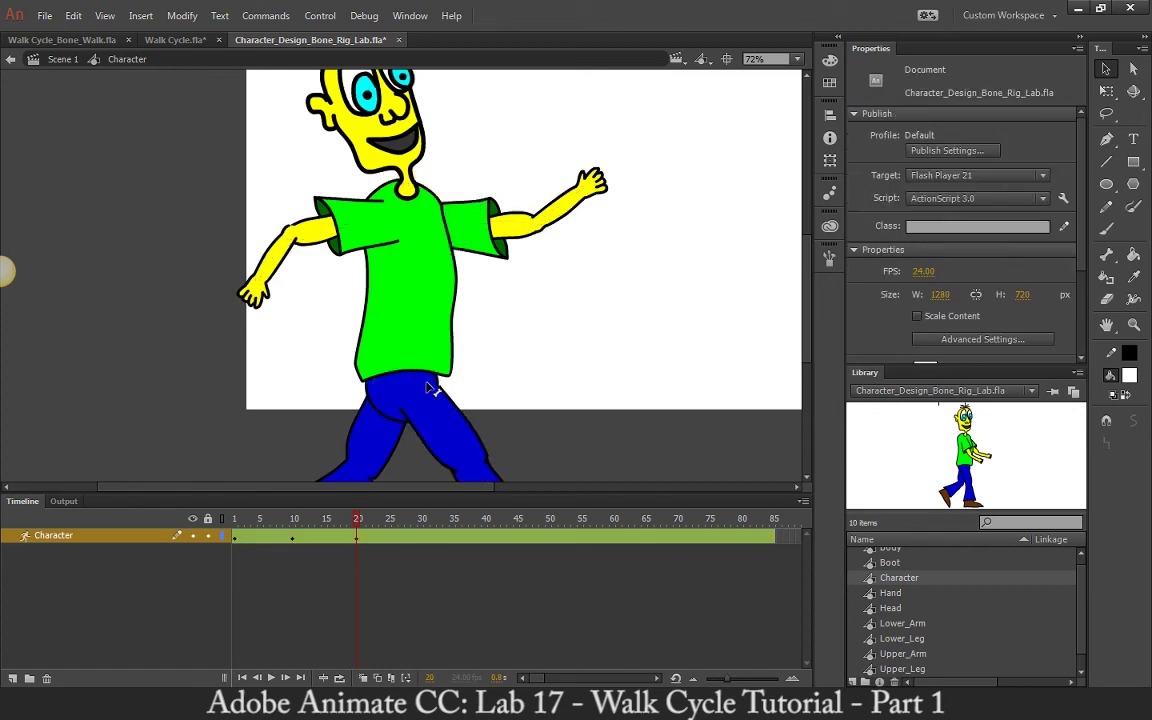
Step: Lean the torso forward and raise the back arm to shoulder level, then zoom to 36%
left_click(405, 382)
left_click_drag(405, 382, 476, 360)
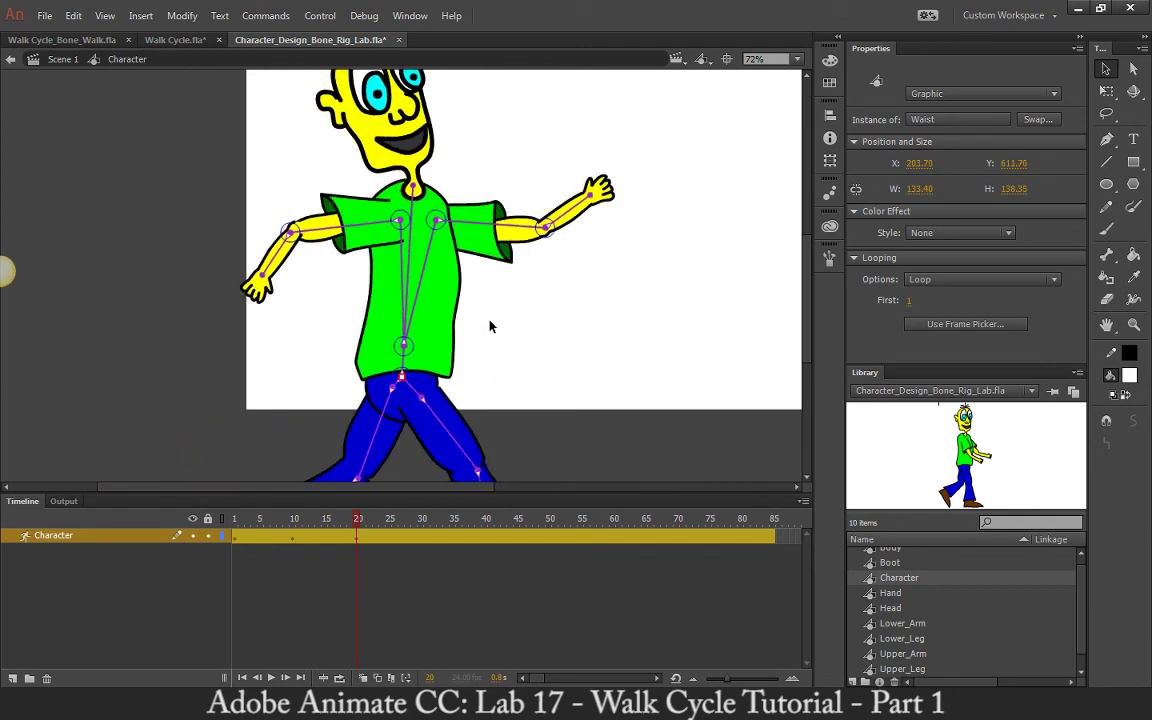
left_click_drag(411, 345, 380, 332)
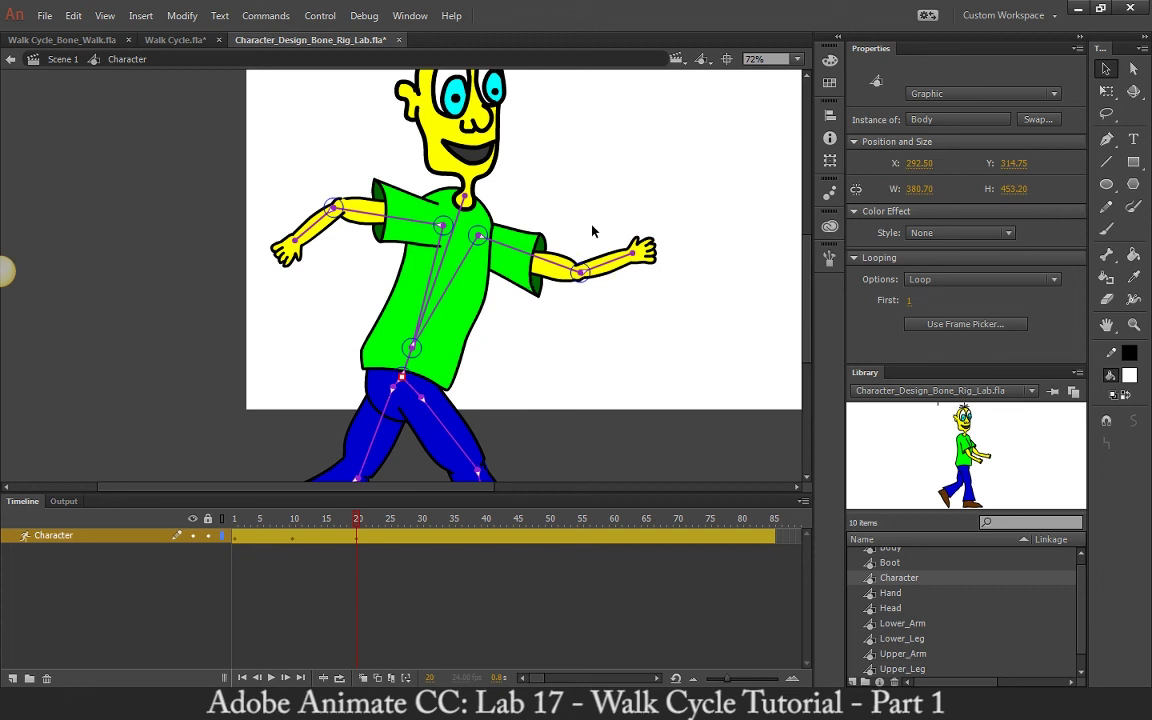
key("ctrl+minus")
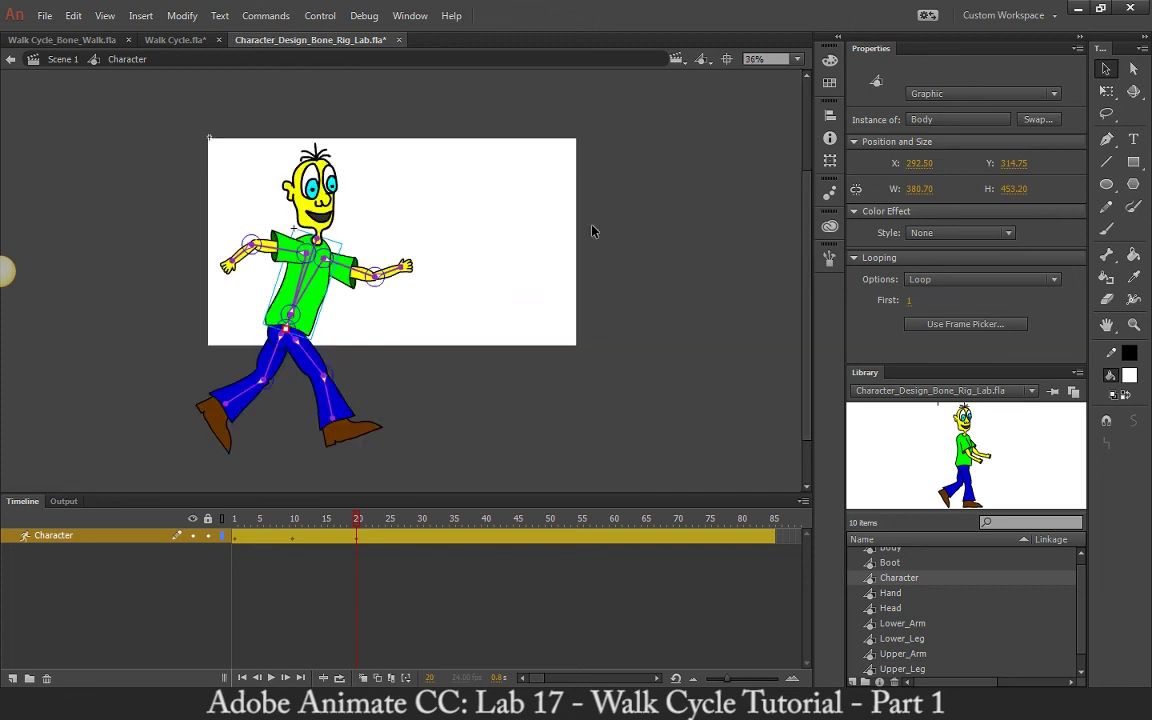